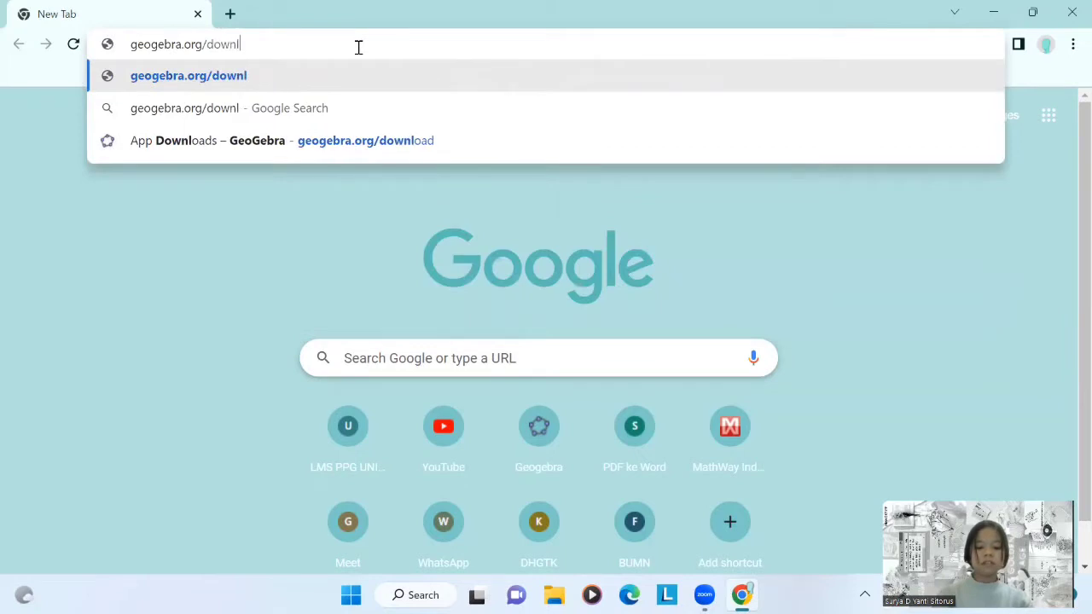
Step: Open geogebra.org/download and look through the listed apps down to GeoGebra Classic 5
key("Return")
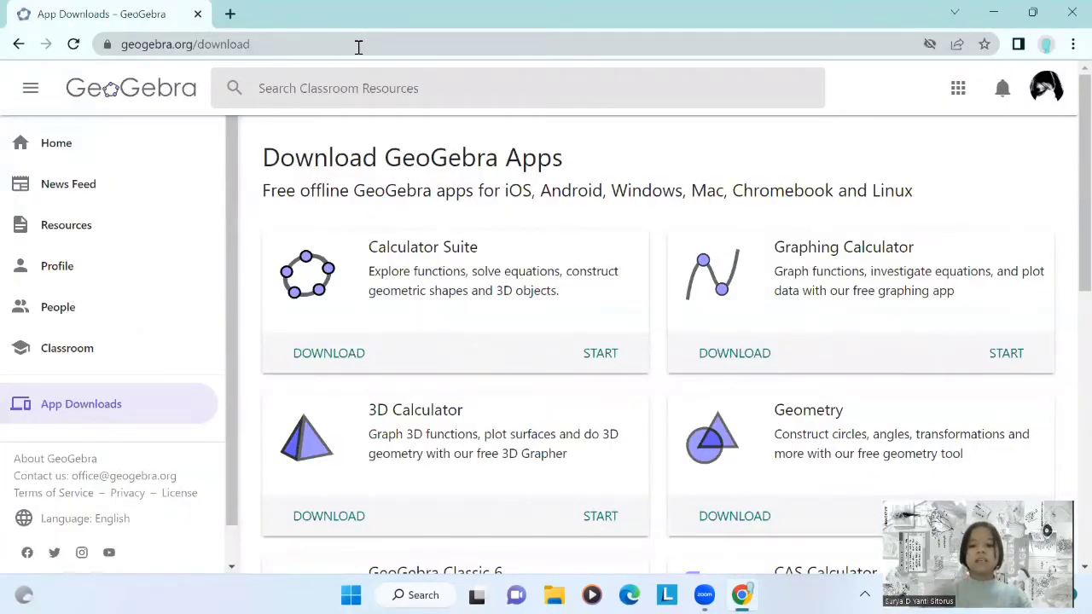
scroll(358, 47, "down", 2)
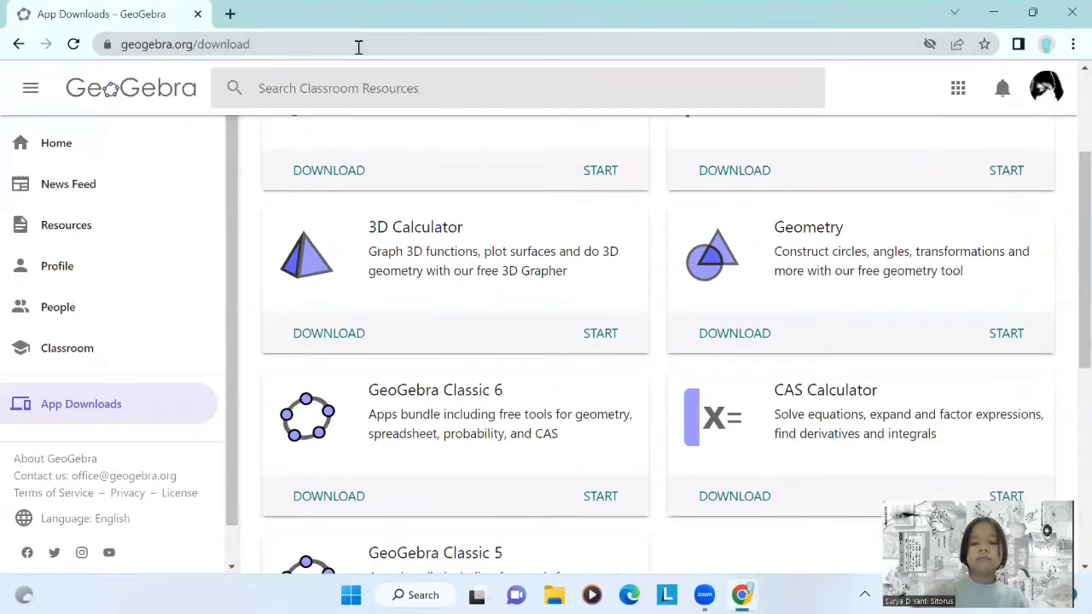
scroll(358, 47, "down", 2)
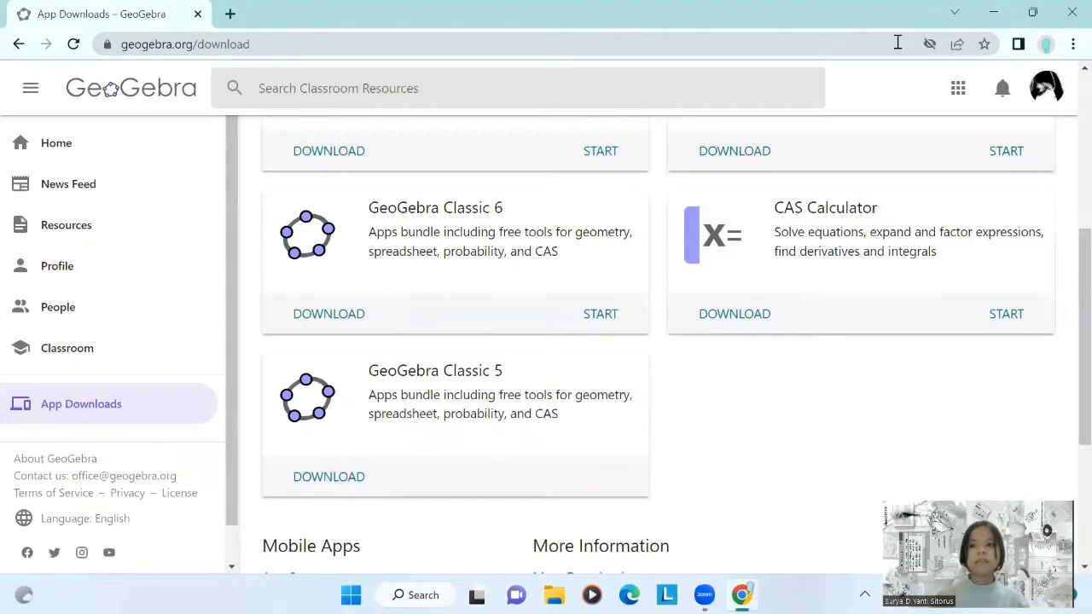
Step: Switch from the browser to the GeoGebra Classic desktop app and maximize its window
left_click(995, 17)
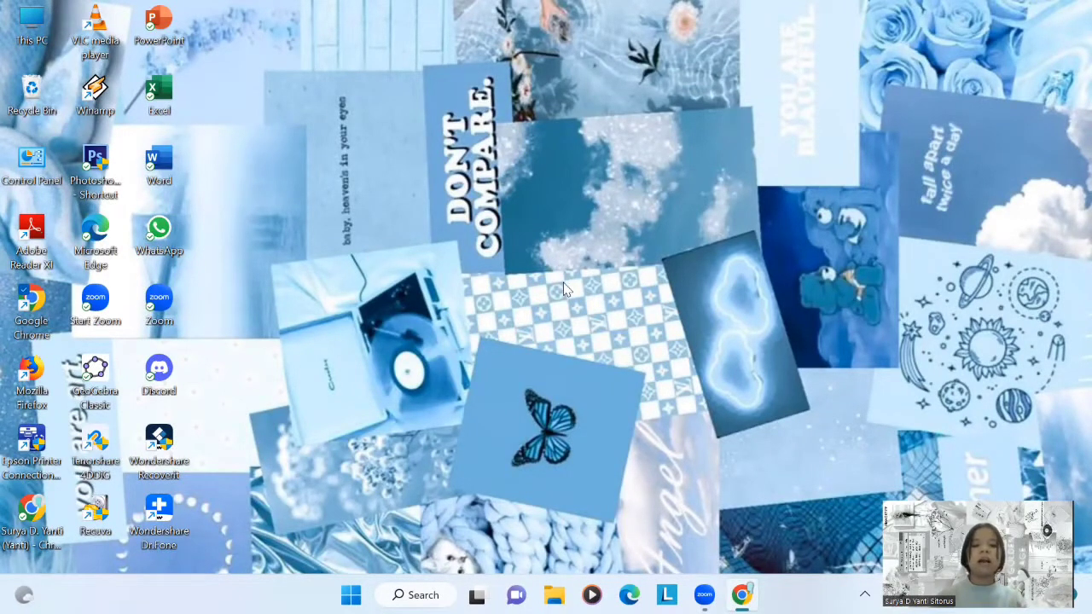
double_click(95, 372)
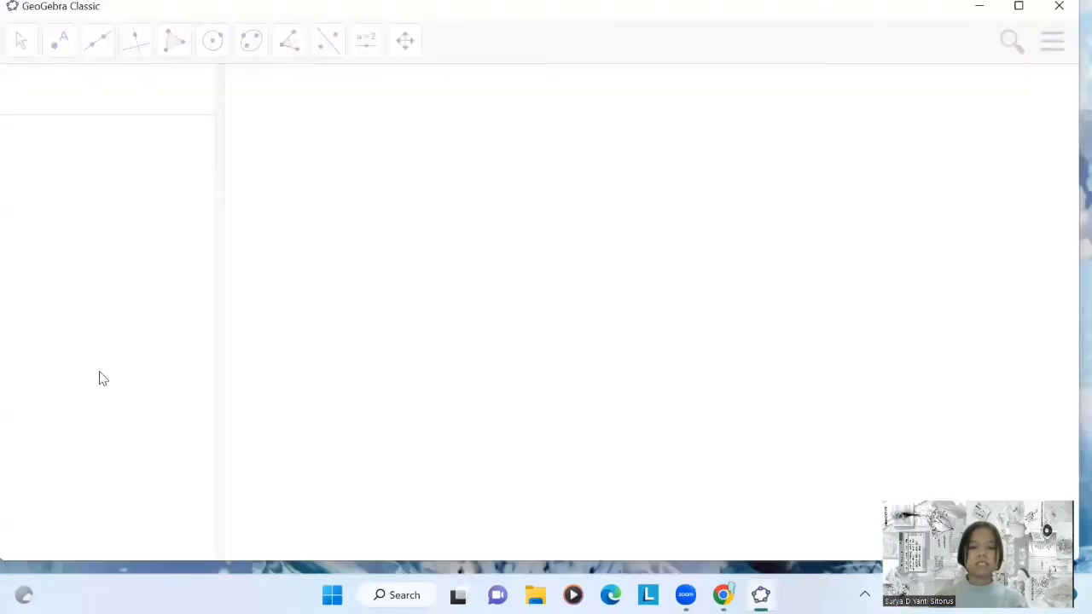
left_click(1018, 6)
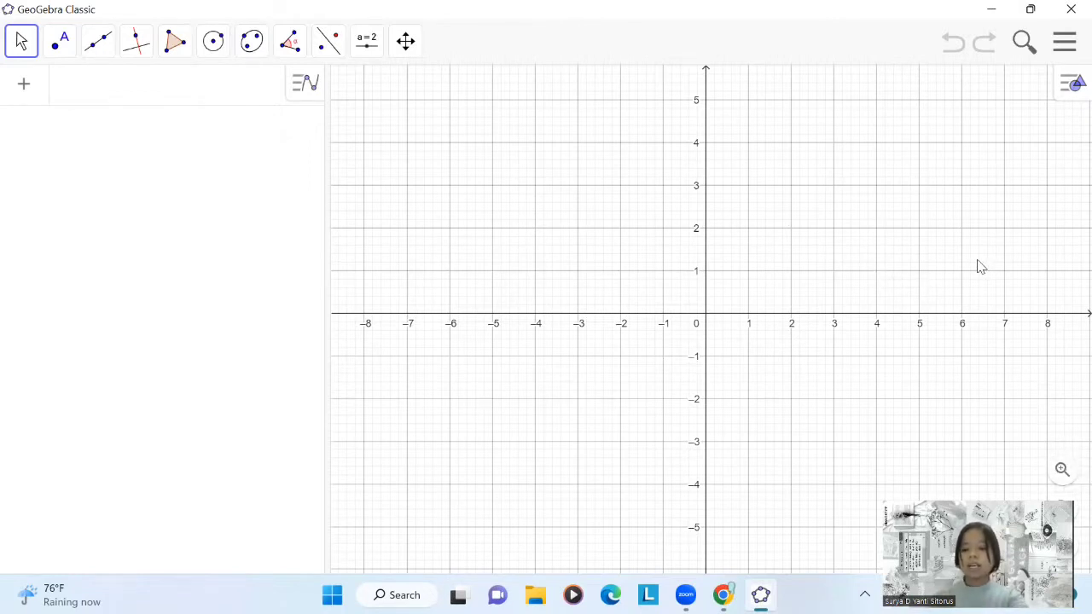
Step: Turn on a fixed x-axis distance in the graphics view settings and set it to 1
left_click(1061, 472)
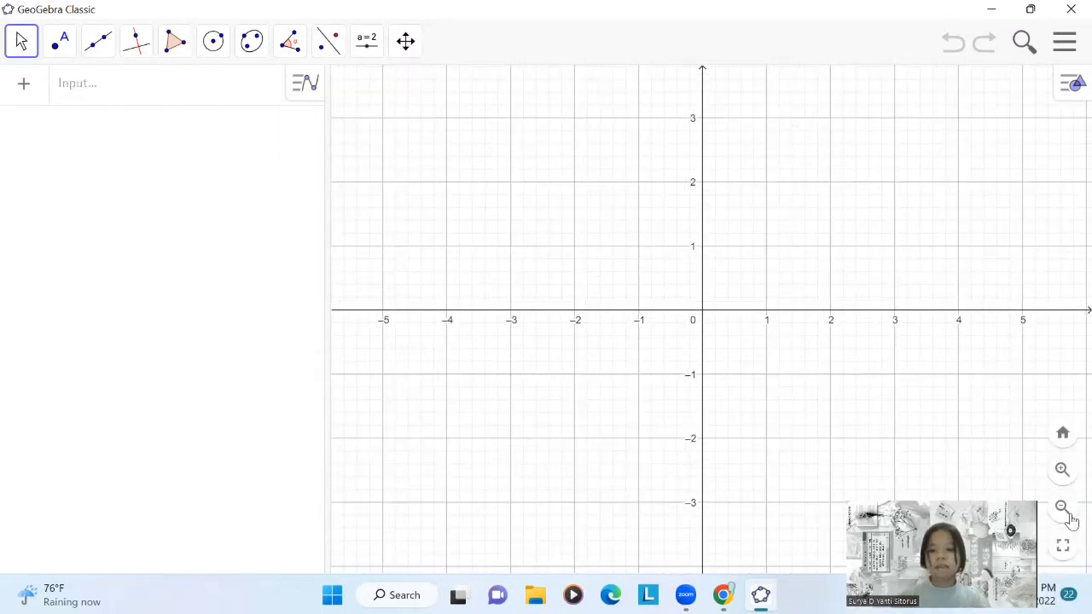
left_click(1062, 507)
left_click(1062, 508)
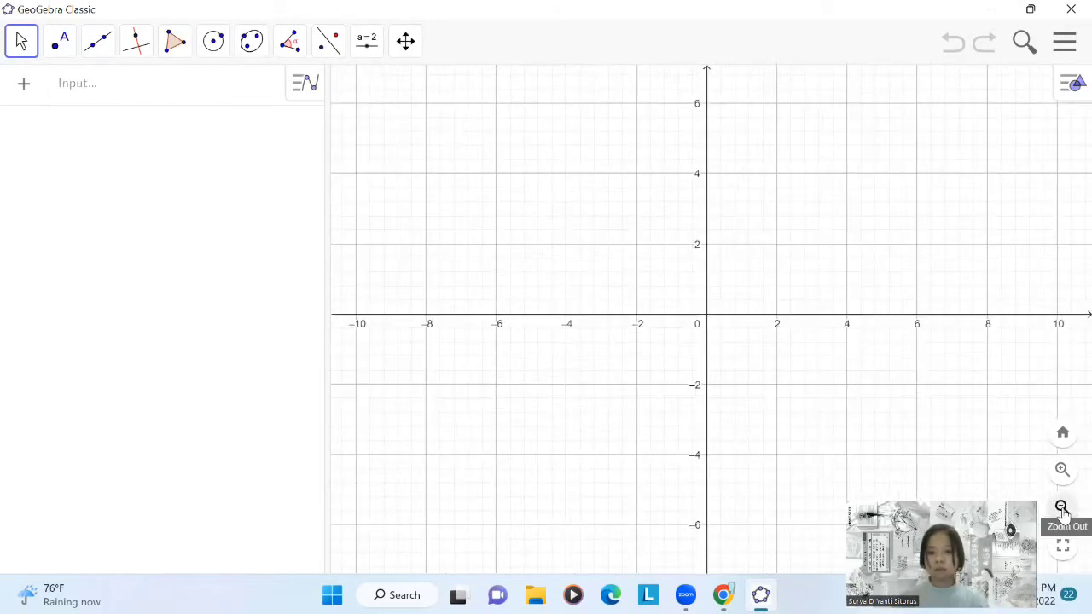
left_click(1062, 508)
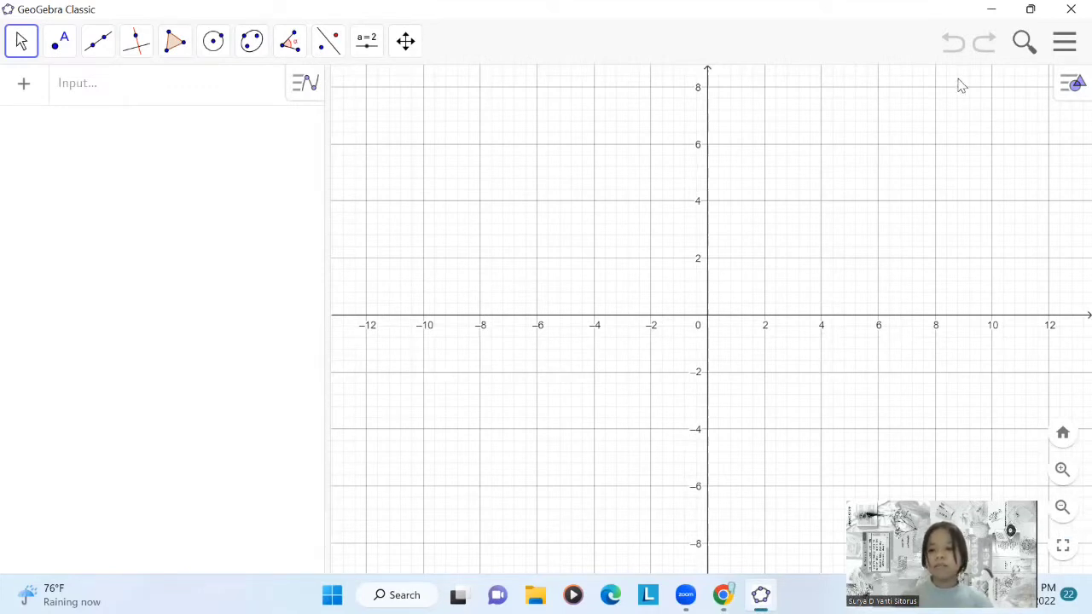
left_click(1073, 86)
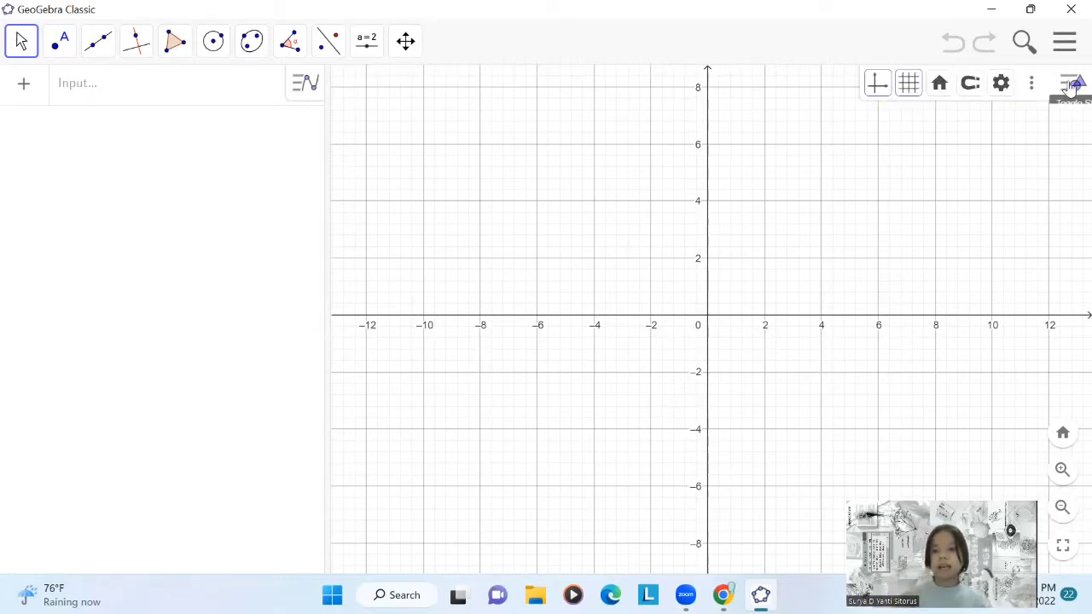
left_click(1003, 93)
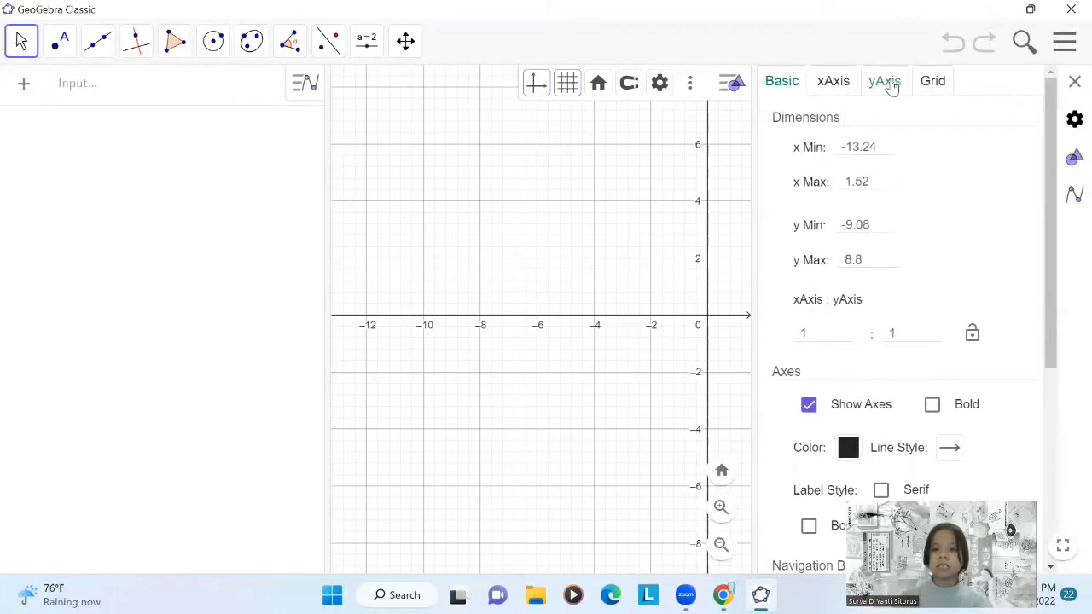
left_click(843, 83)
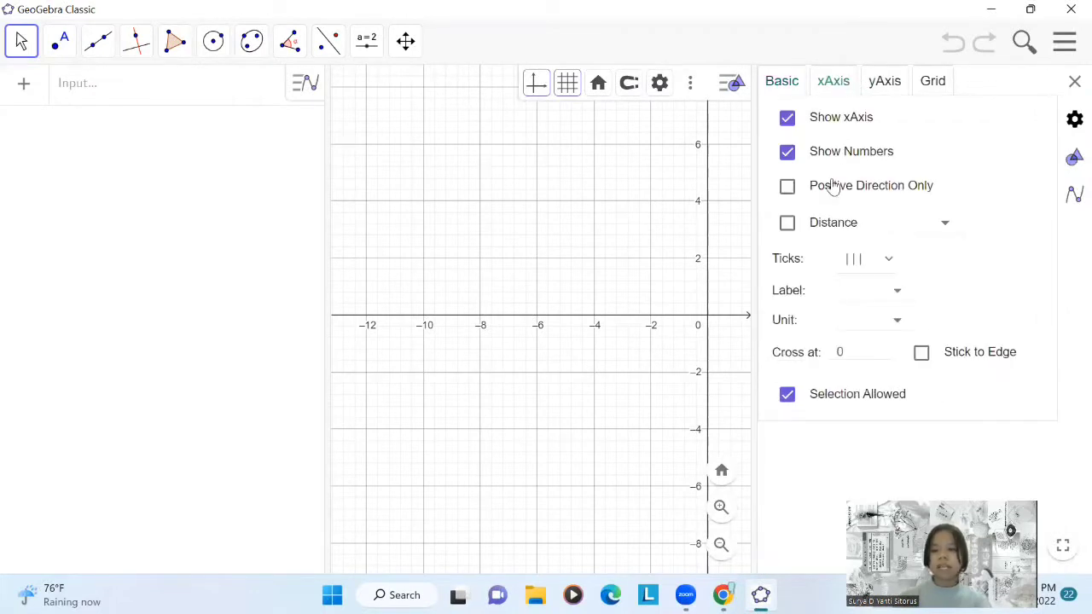
left_click(787, 227)
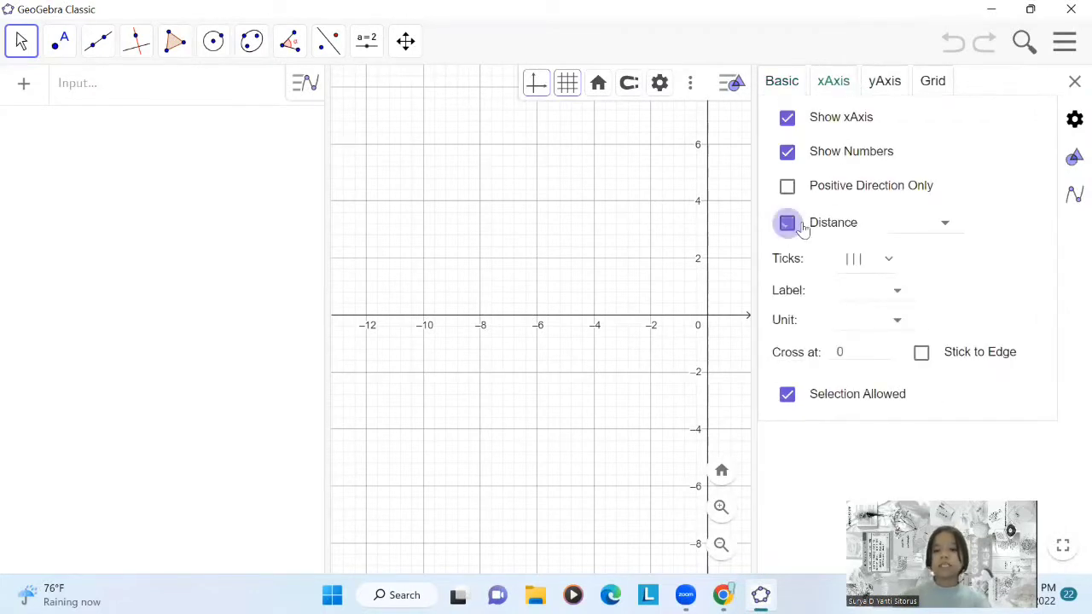
type("1")
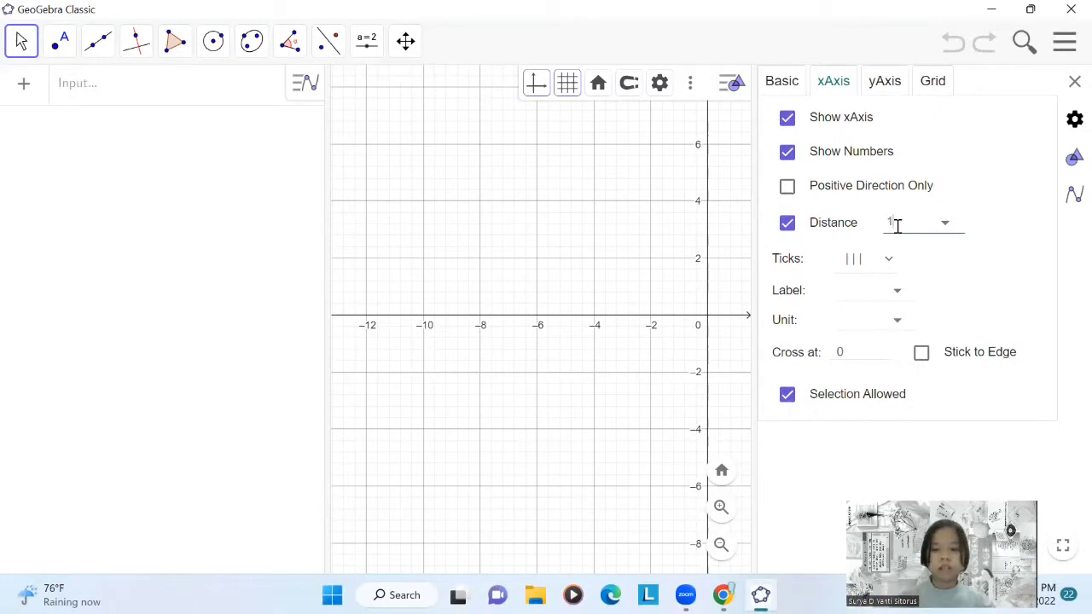
Step: Turn on a fixed y-axis distance, set it to 1, and close the graphics view settings
left_click(885, 83)
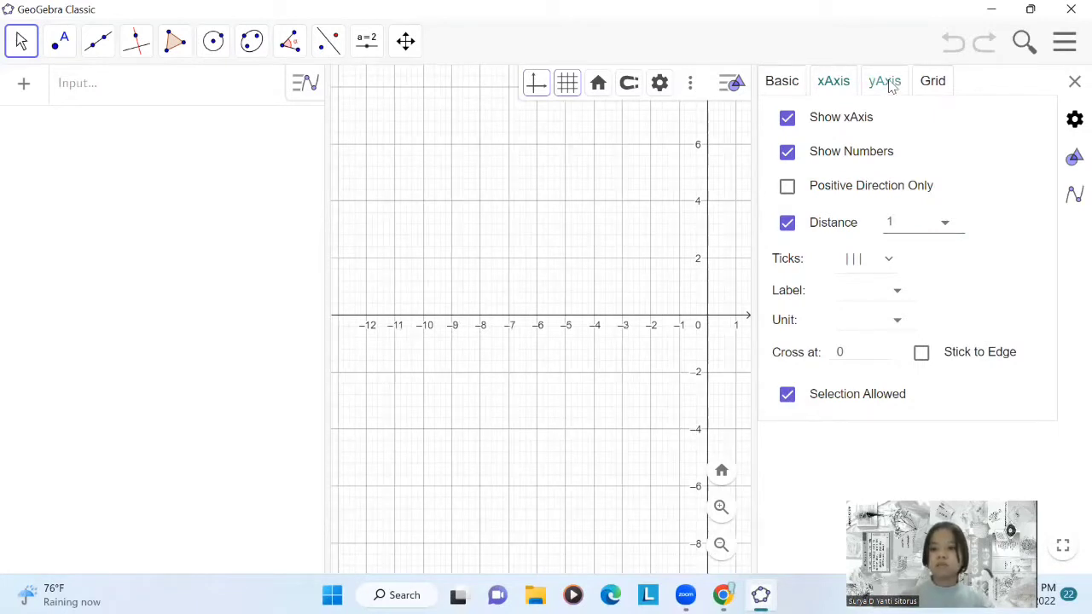
left_click(787, 222)
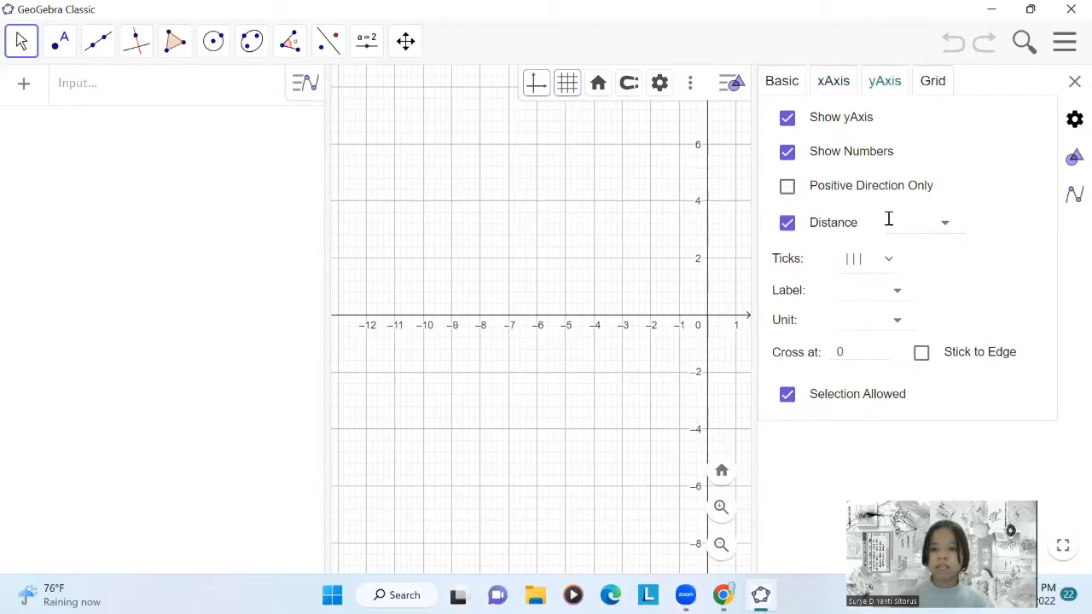
type("1")
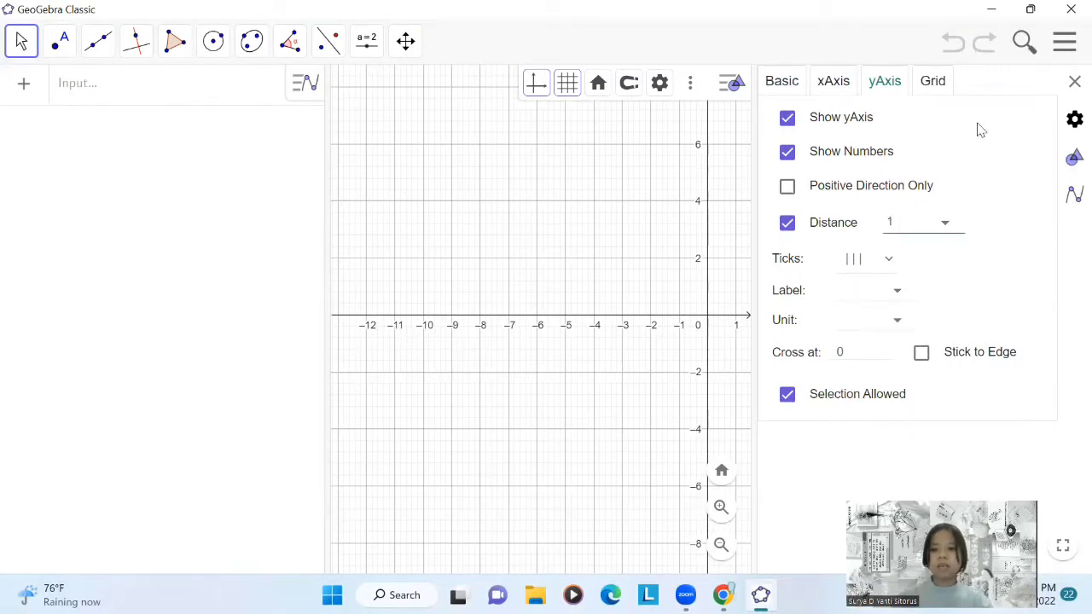
key("Return")
left_click(1073, 80)
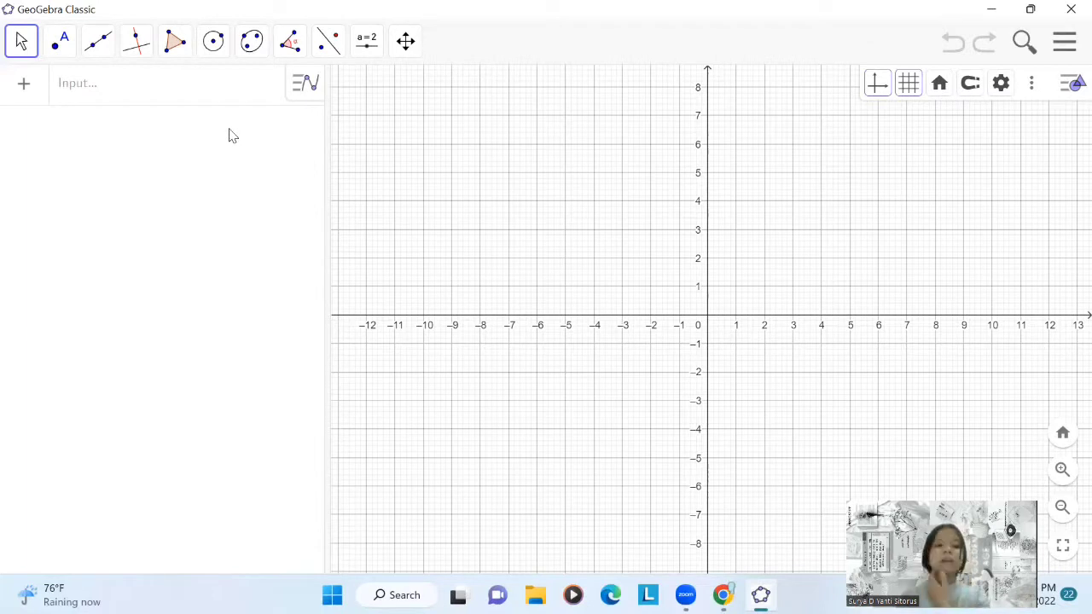
Step: Place a free point at (-1, 2) on the coordinate grid with the Point tool
left_click(64, 49)
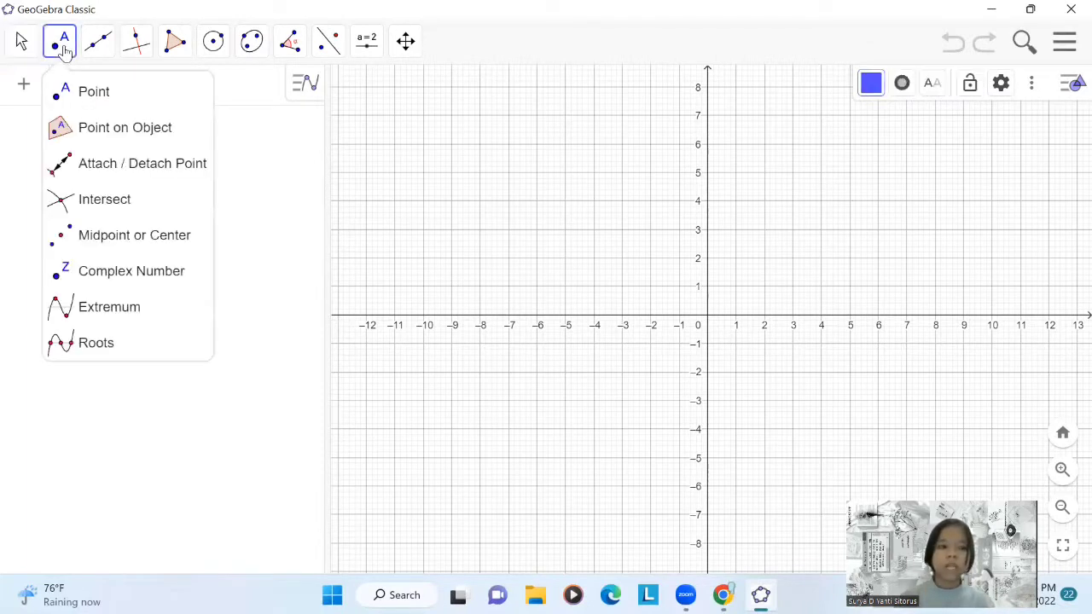
left_click(102, 94)
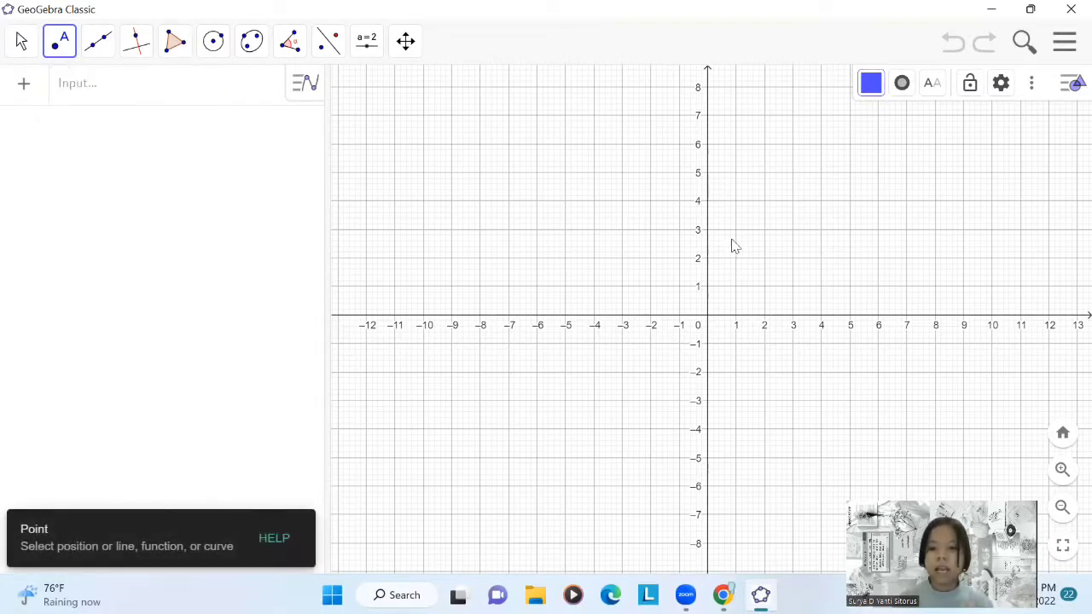
left_click(679, 260)
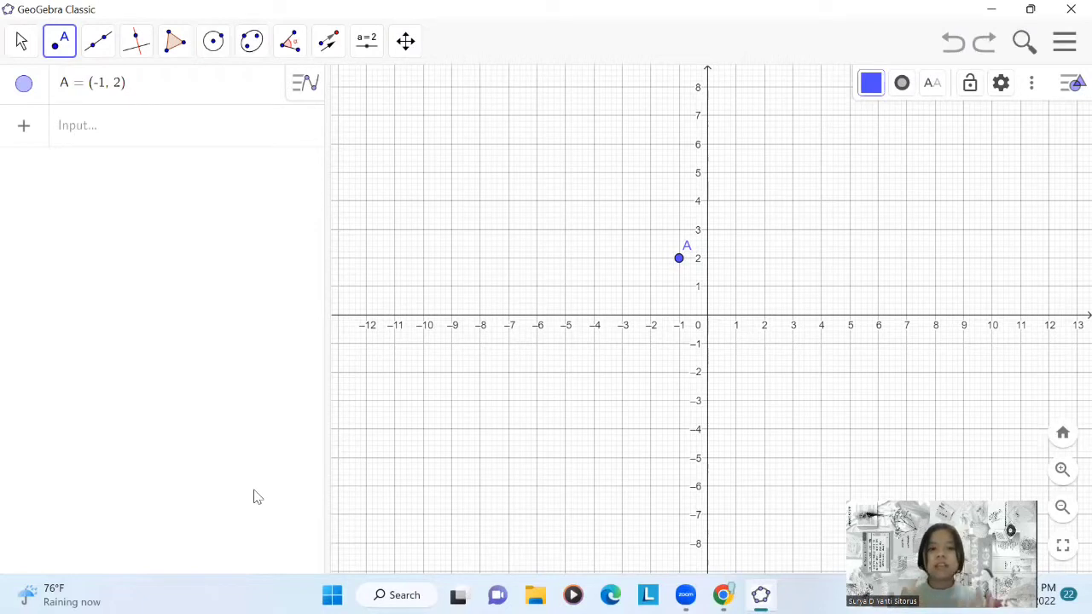
Step: Draw a vector from the origin (0, 0) to the point (3, 4)
left_click(99, 42)
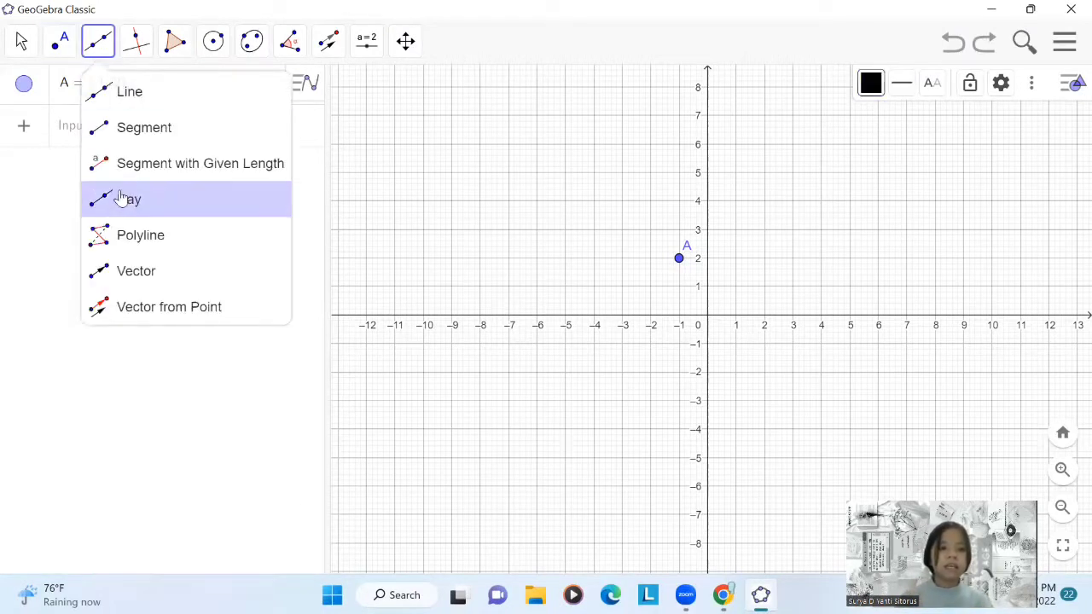
left_click(125, 270)
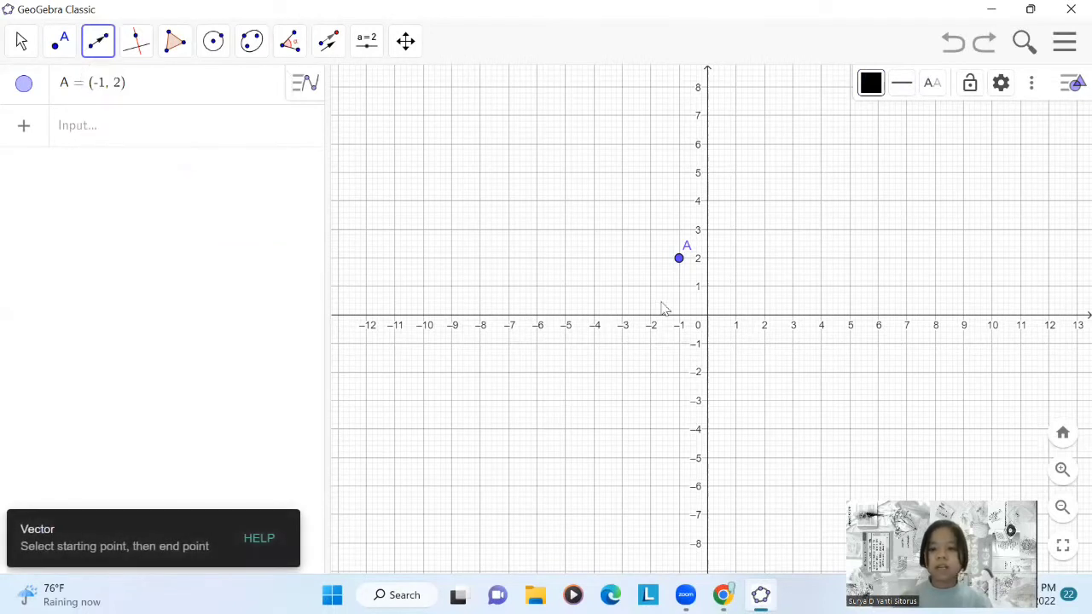
left_click(708, 317)
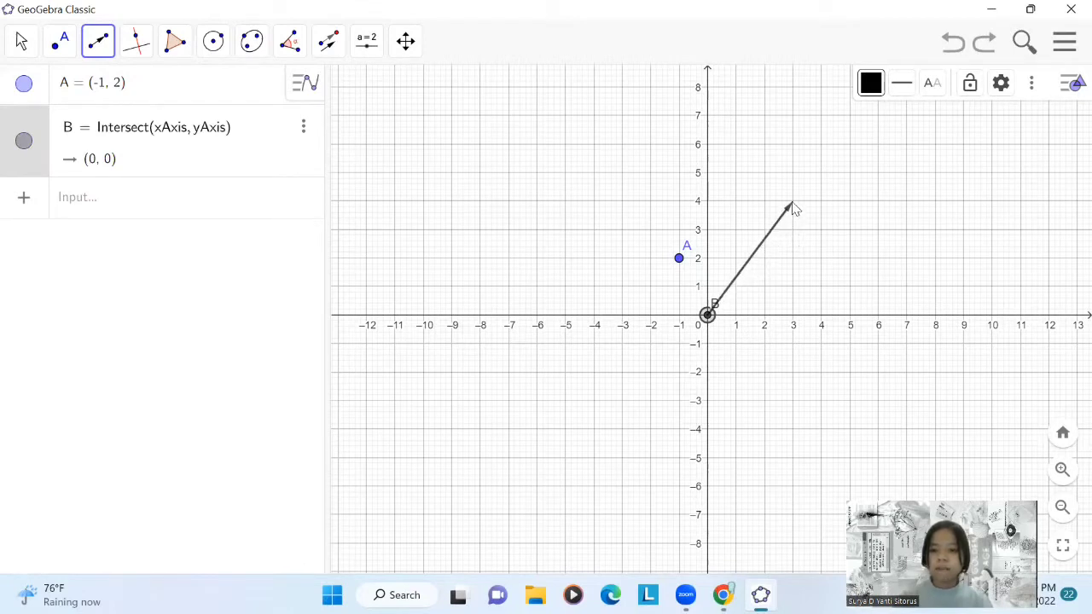
left_click(792, 205)
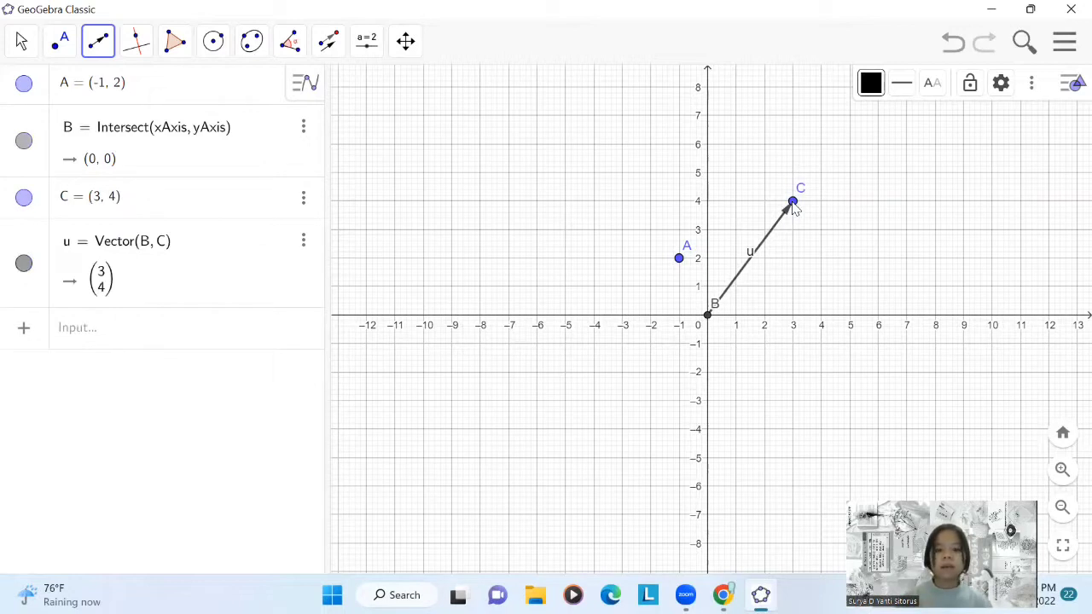
Step: Hide the labels of the vector's start point B and end point C, and move the label u just beside the vector
left_click(21, 40)
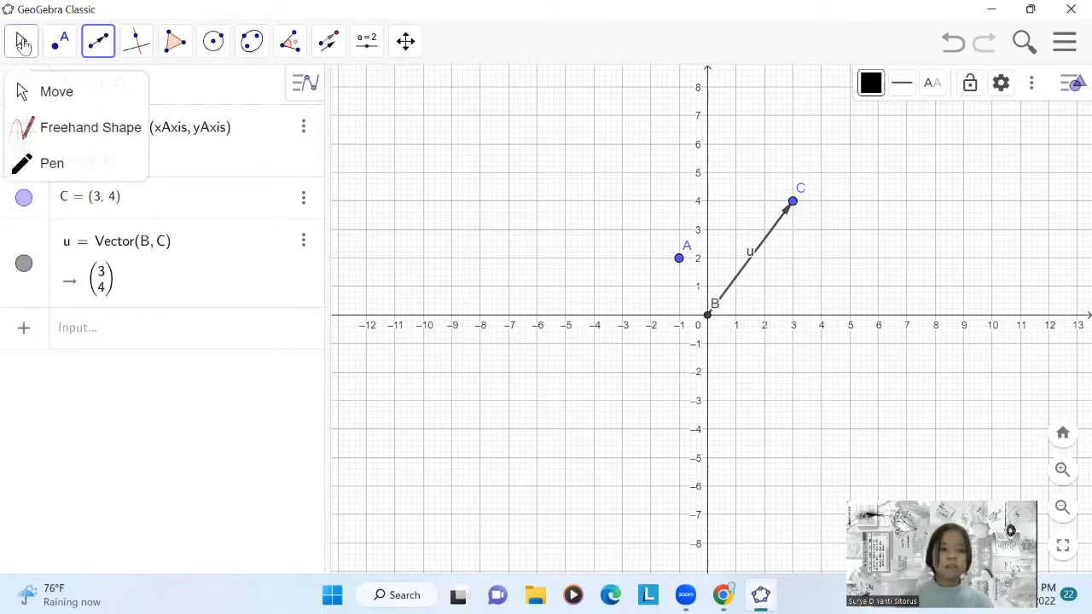
left_click(38, 93)
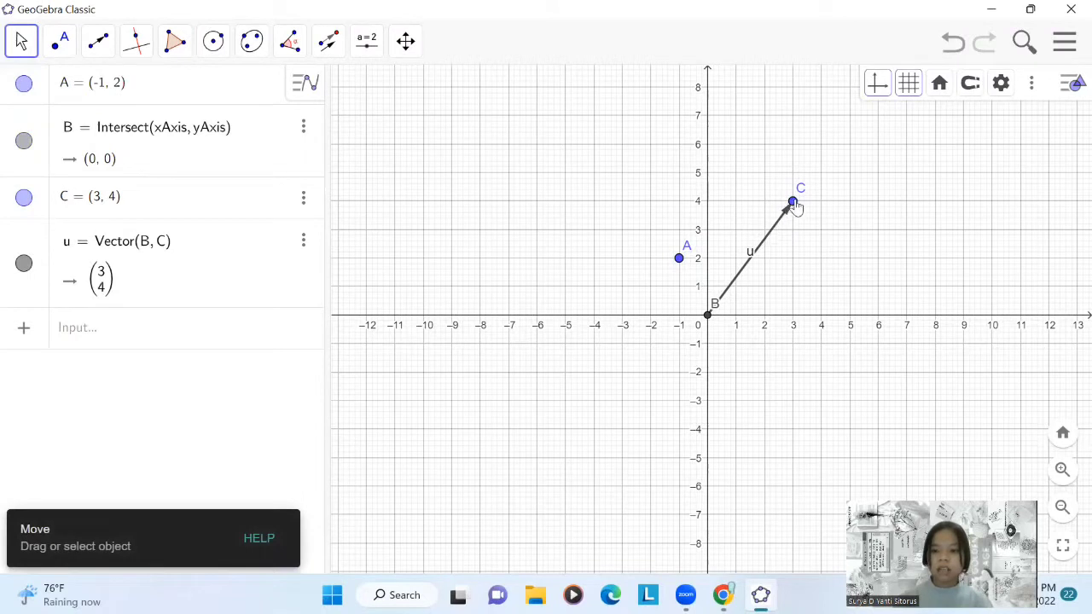
left_click(708, 315)
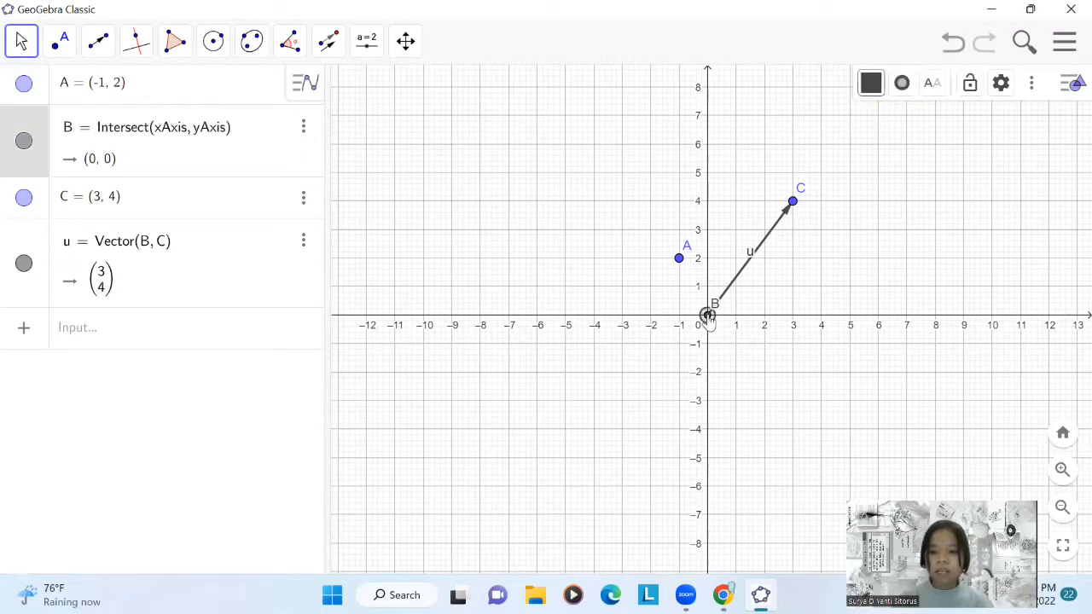
left_click(793, 203, "ctrl")
right_click(793, 204)
right_click(793, 203)
right_click(793, 203)
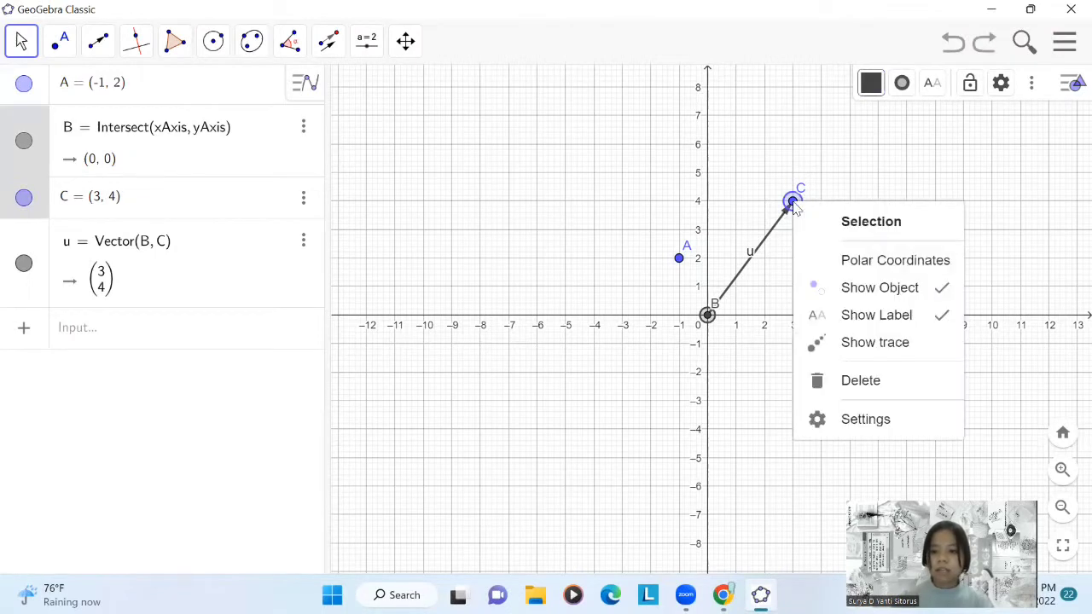
left_click(941, 324)
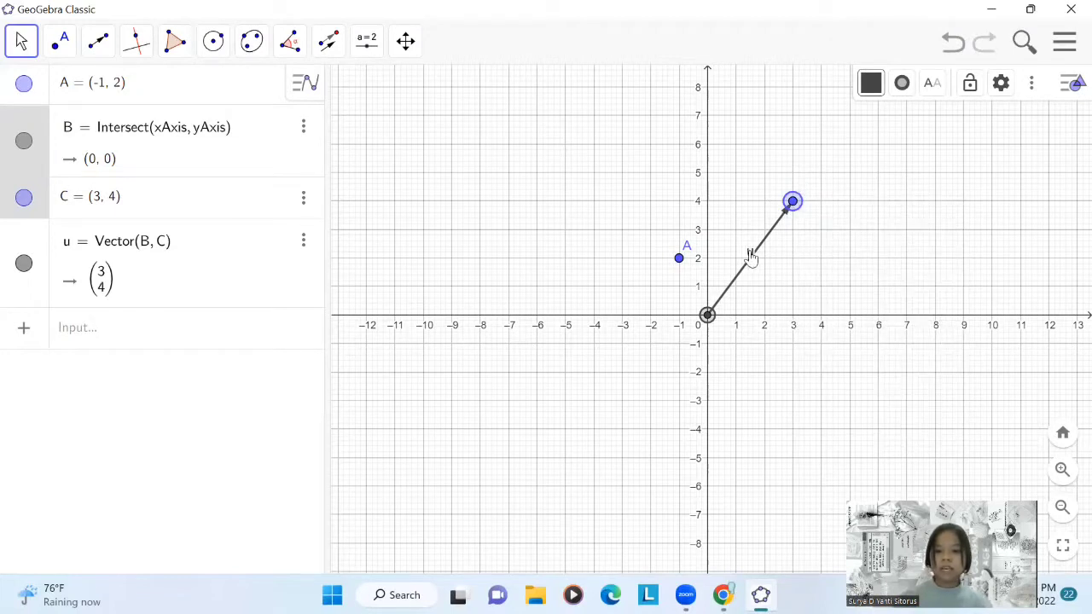
left_click_drag(753, 259, 761, 268)
left_click(651, 209)
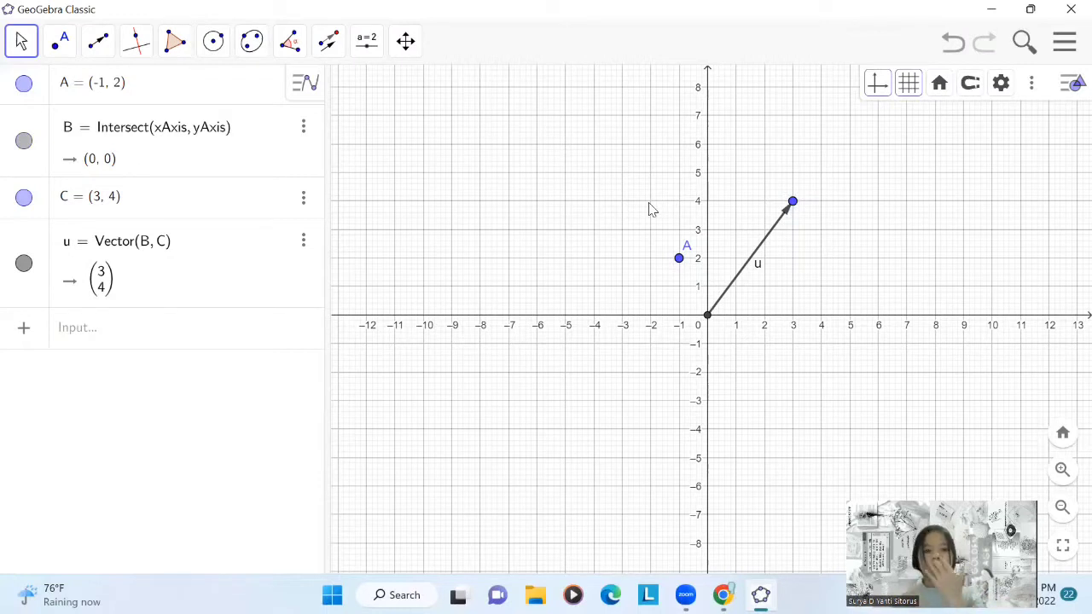
Step: Translate point A by vector u with the Translate by Vector tool
left_click(337, 47)
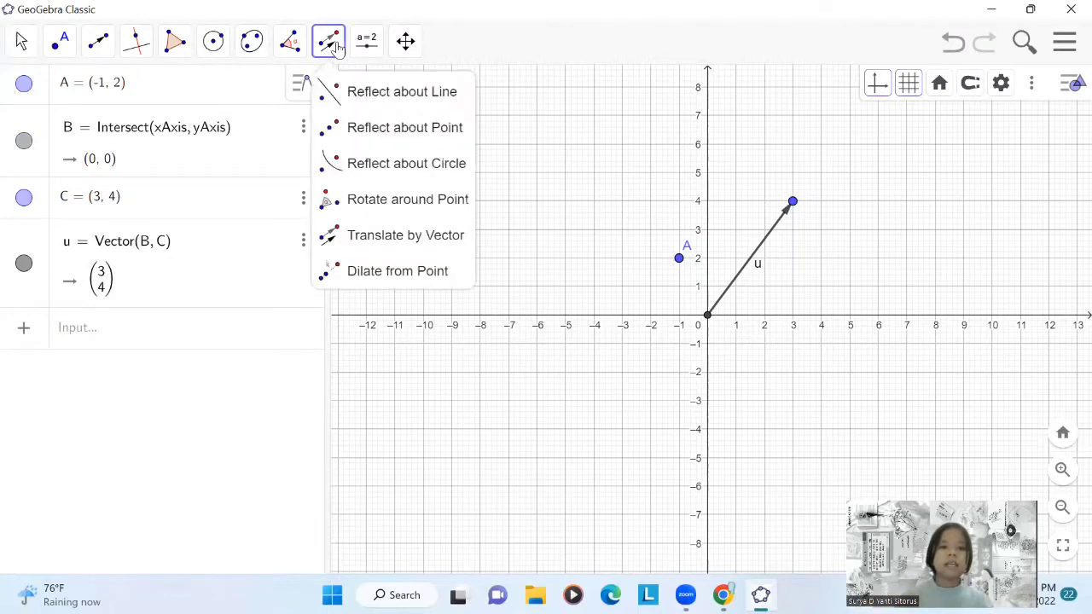
left_click(398, 241)
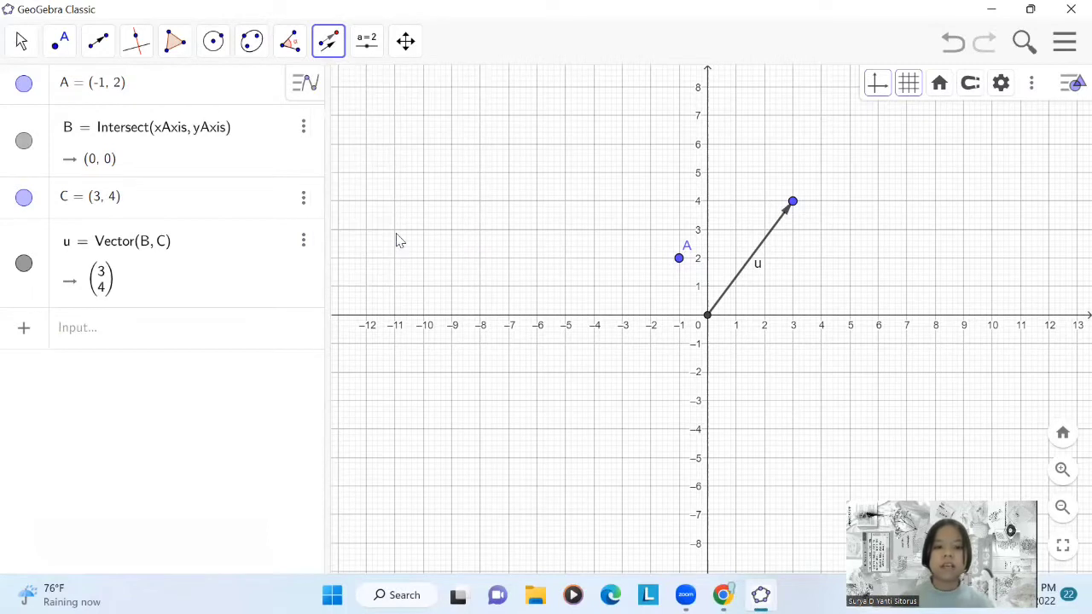
left_click(679, 260)
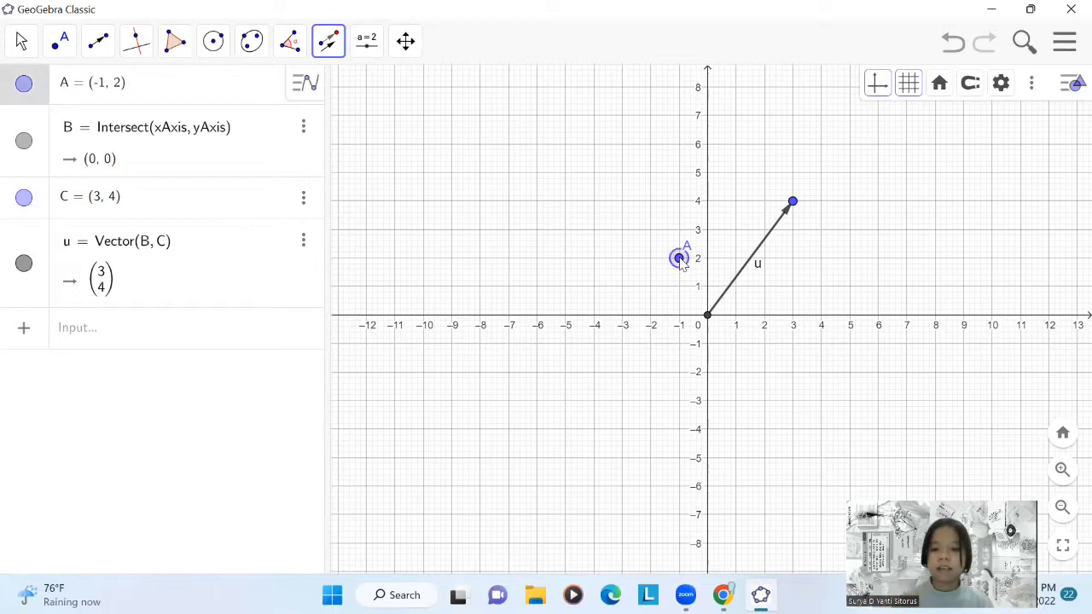
left_click(737, 286)
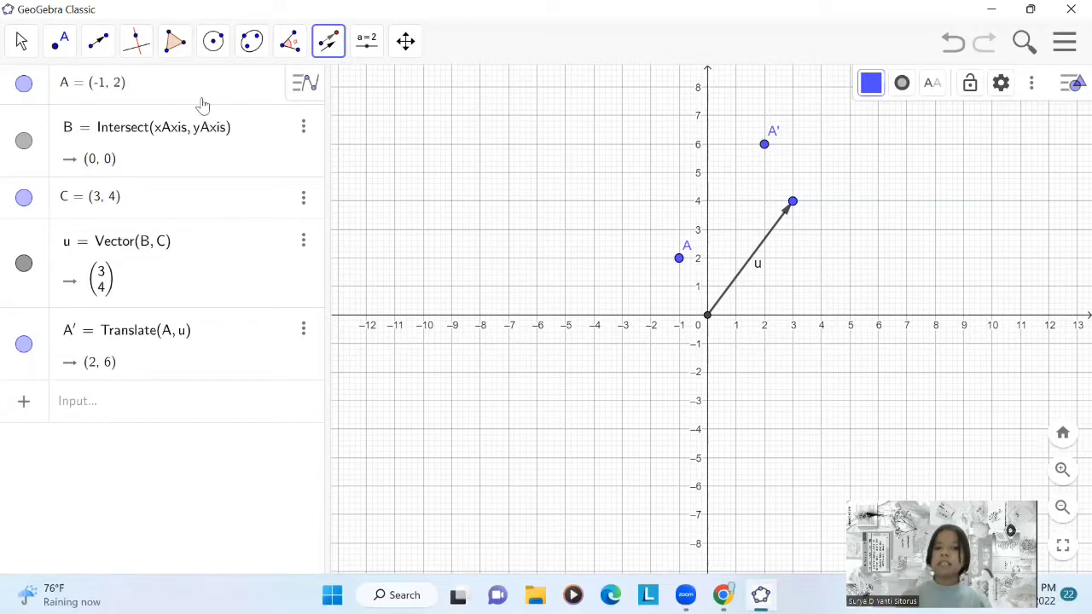
Step: Set the labels of point A and its translated image A' to show Name & Value
left_click(20, 41)
left_click(39, 91)
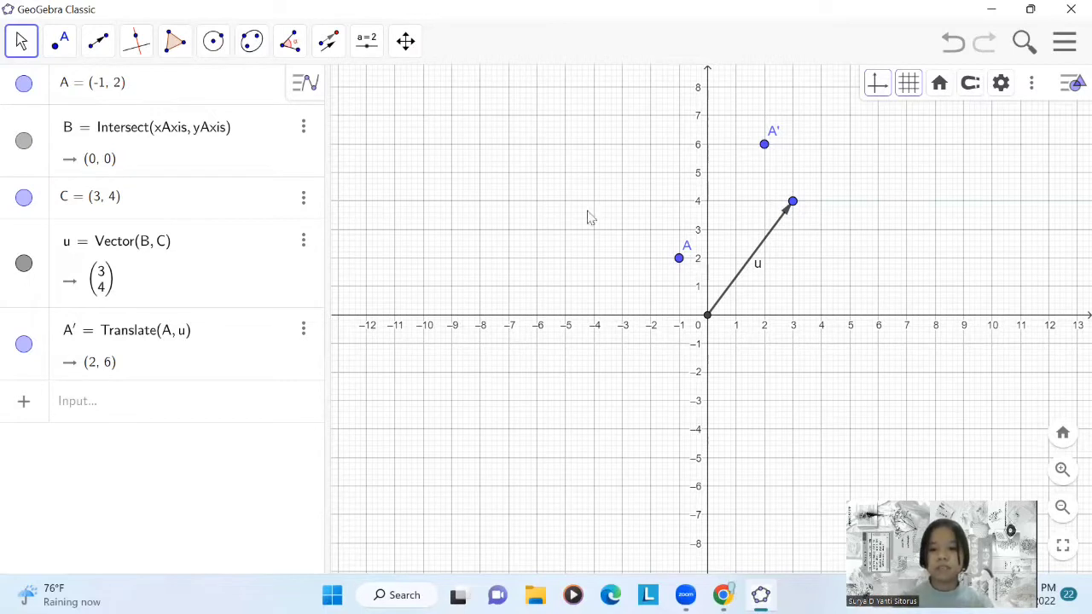
left_click(680, 259)
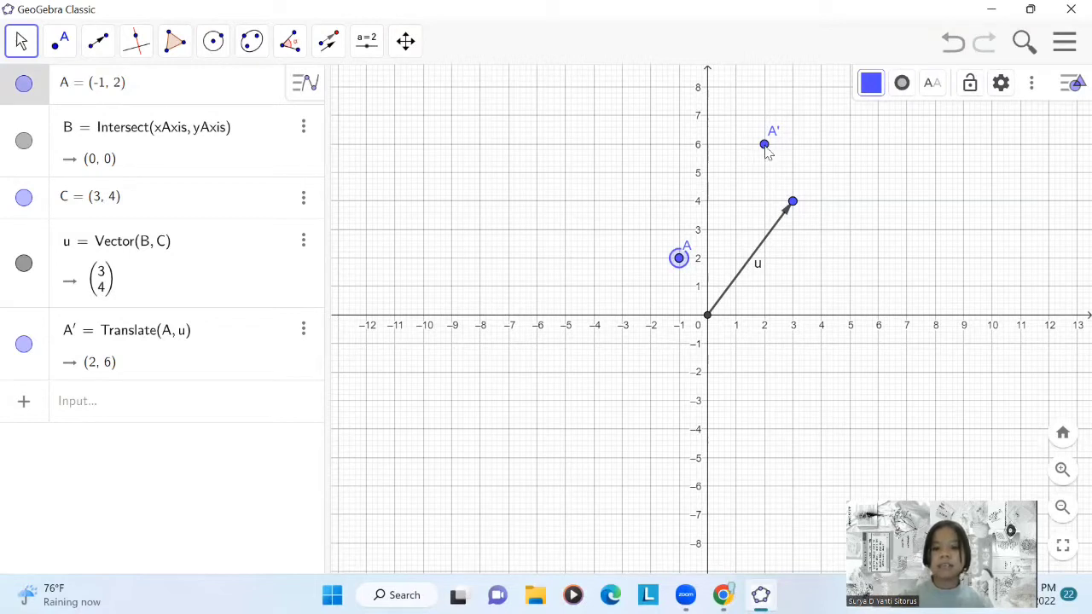
left_click(765, 147, "ctrl")
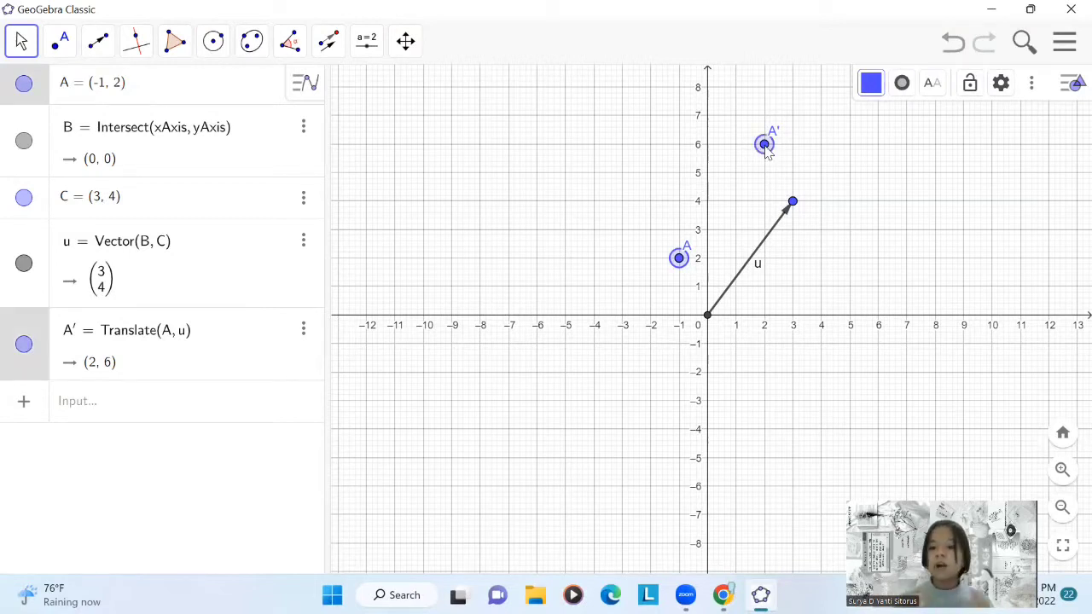
right_click(766, 149)
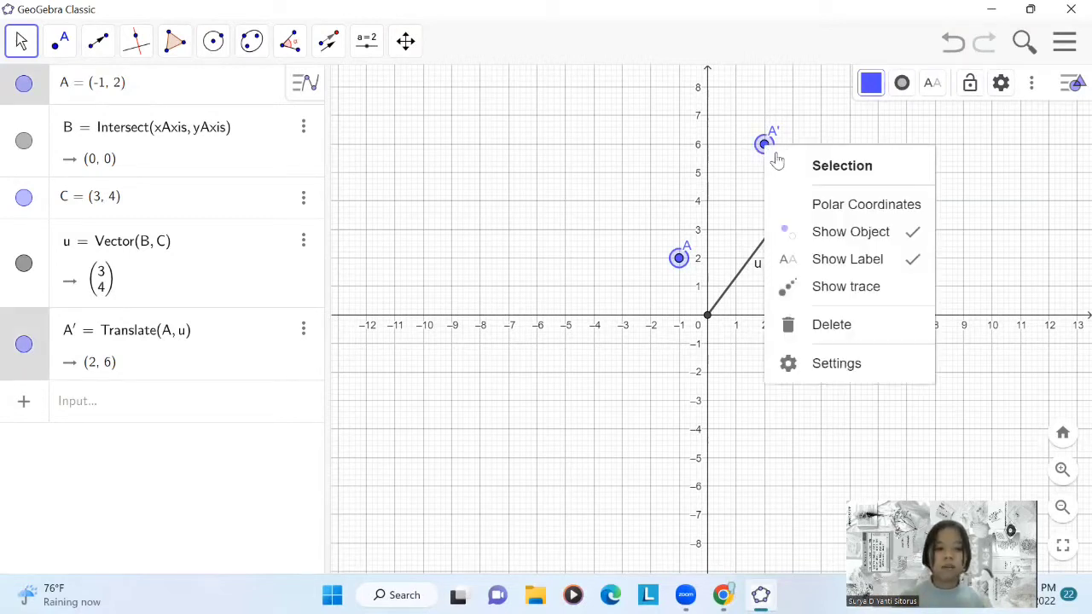
left_click(843, 375)
left_click(951, 231)
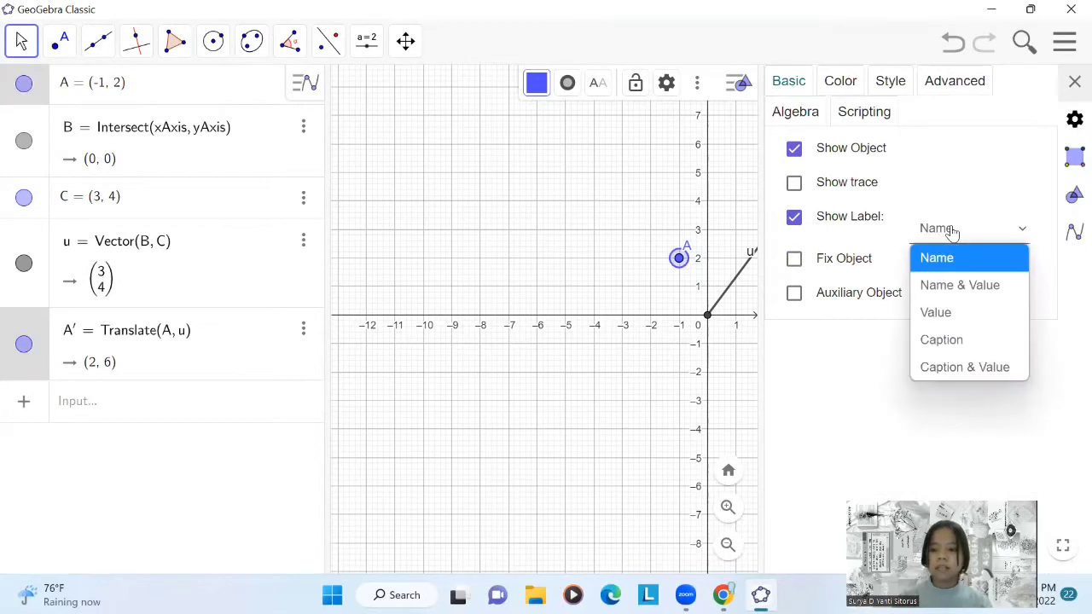
left_click(956, 288)
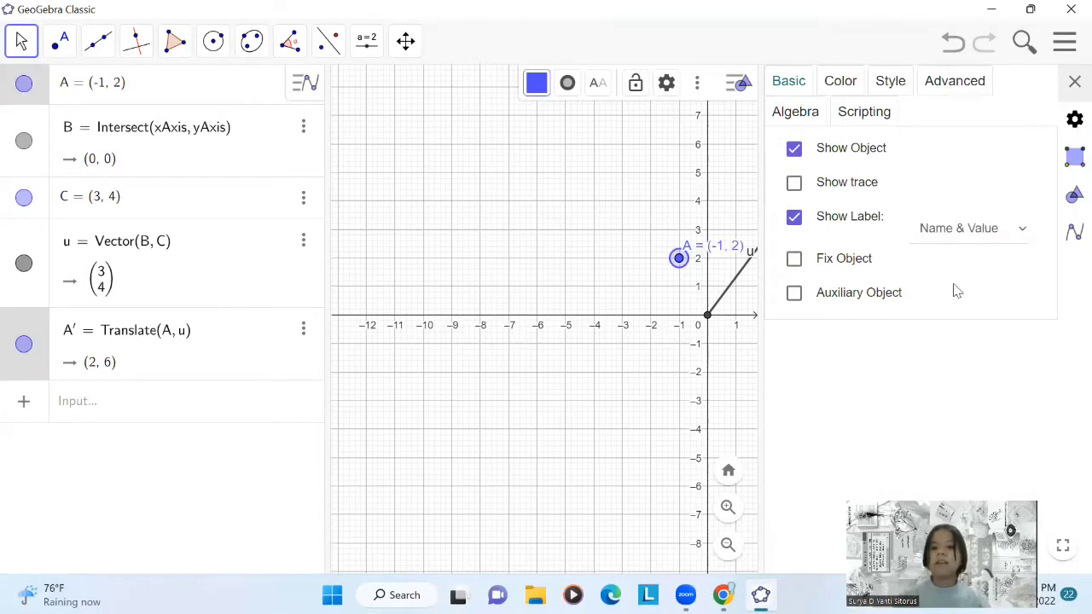
left_click(751, 374)
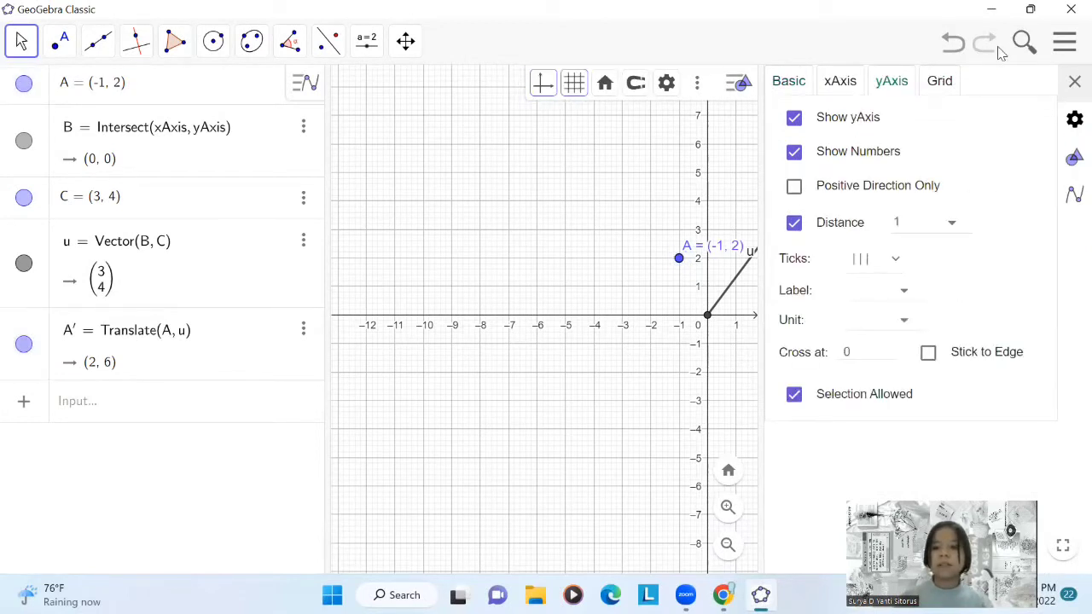
left_click(1074, 81)
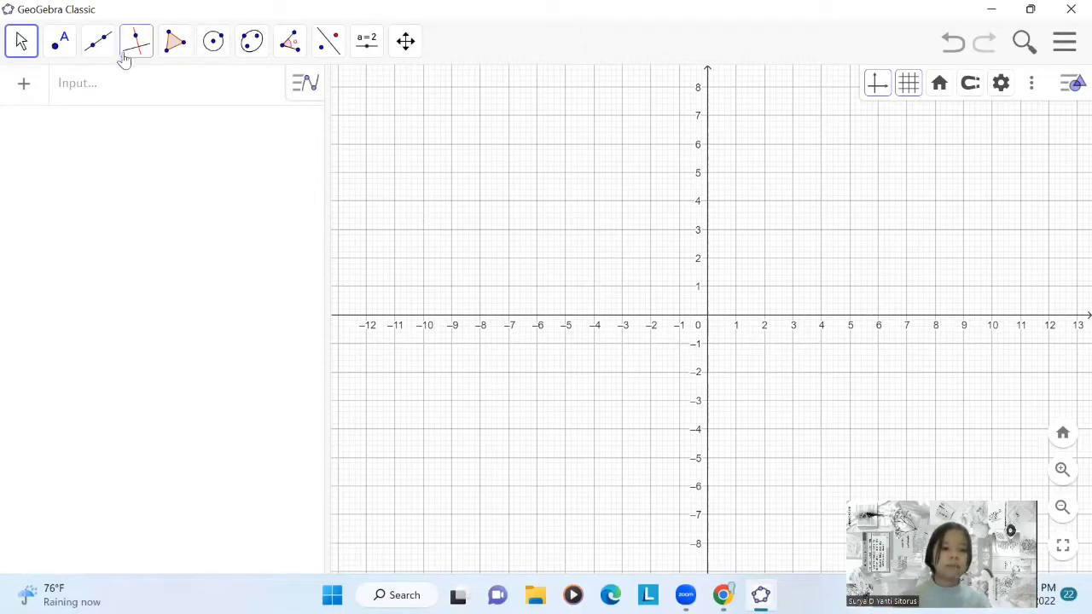
Step: Place a free point at (-3, 2) on the empty coordinate grid with the Point tool
left_click(64, 48)
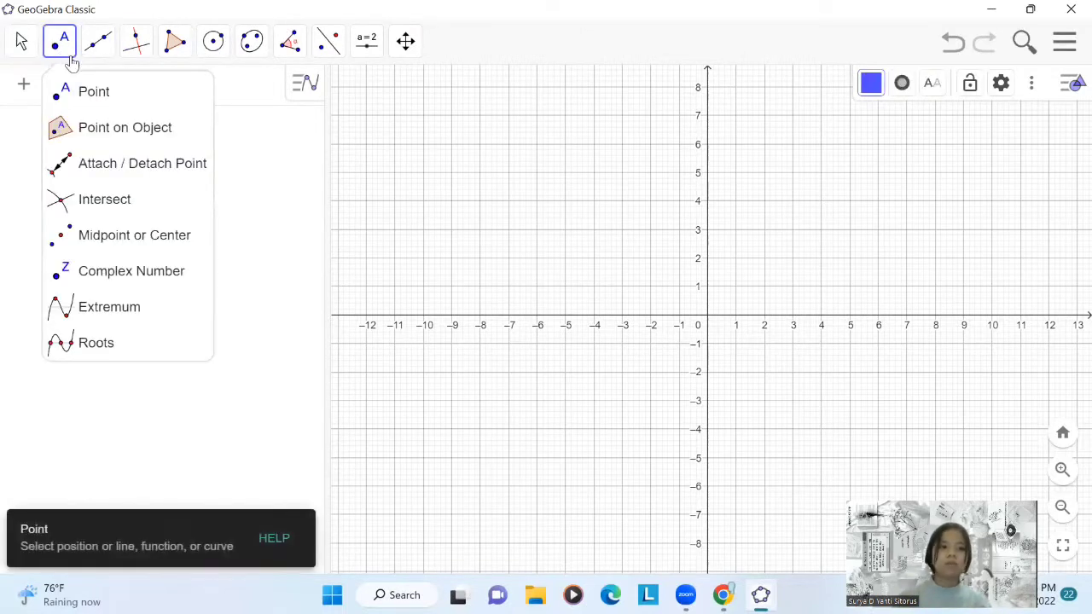
left_click(83, 92)
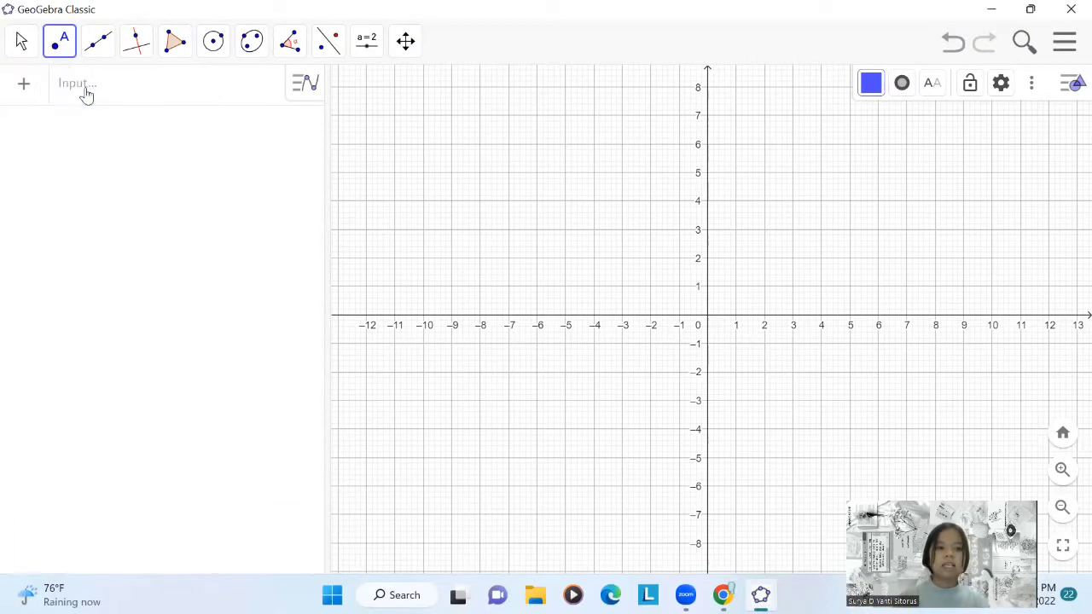
left_click(623, 259)
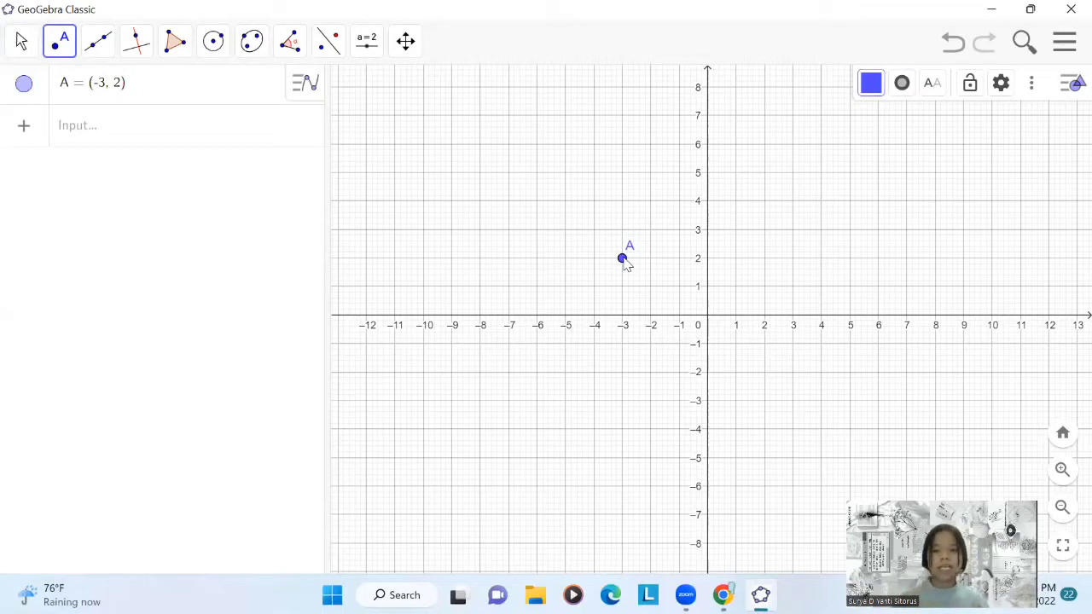
Step: Draw a segment along the x-axis from (-6, 0) to about (0.44, 0)
left_click(100, 53)
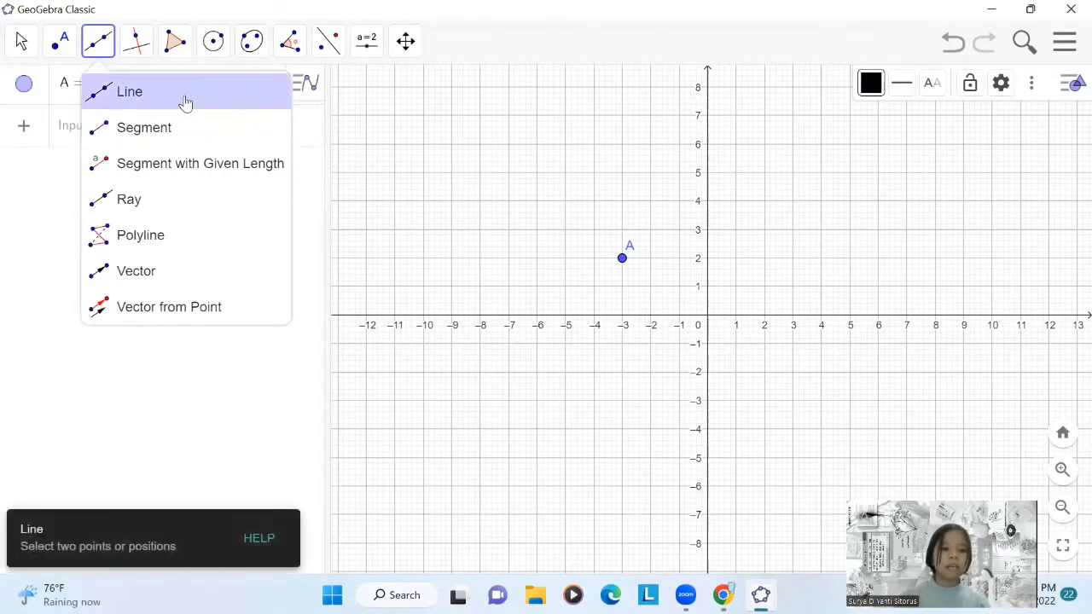
left_click(173, 132)
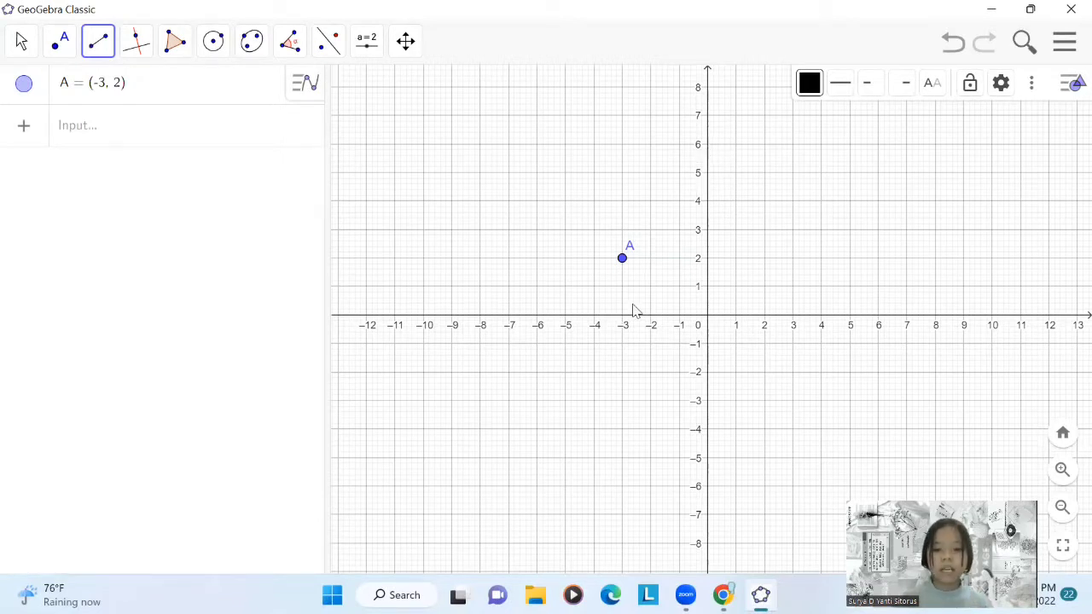
left_click(537, 316)
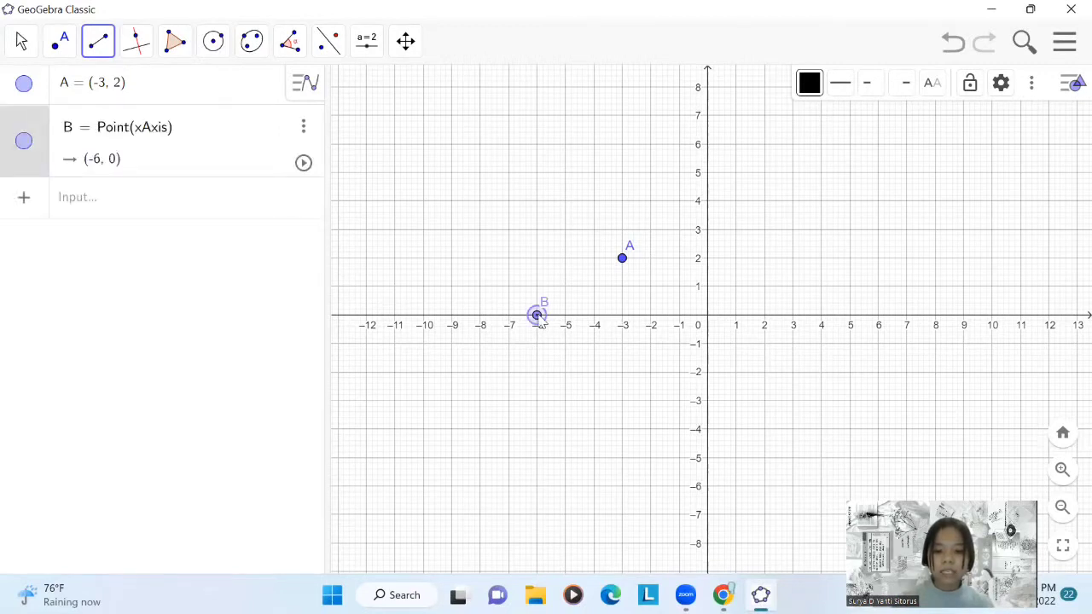
left_click(720, 315)
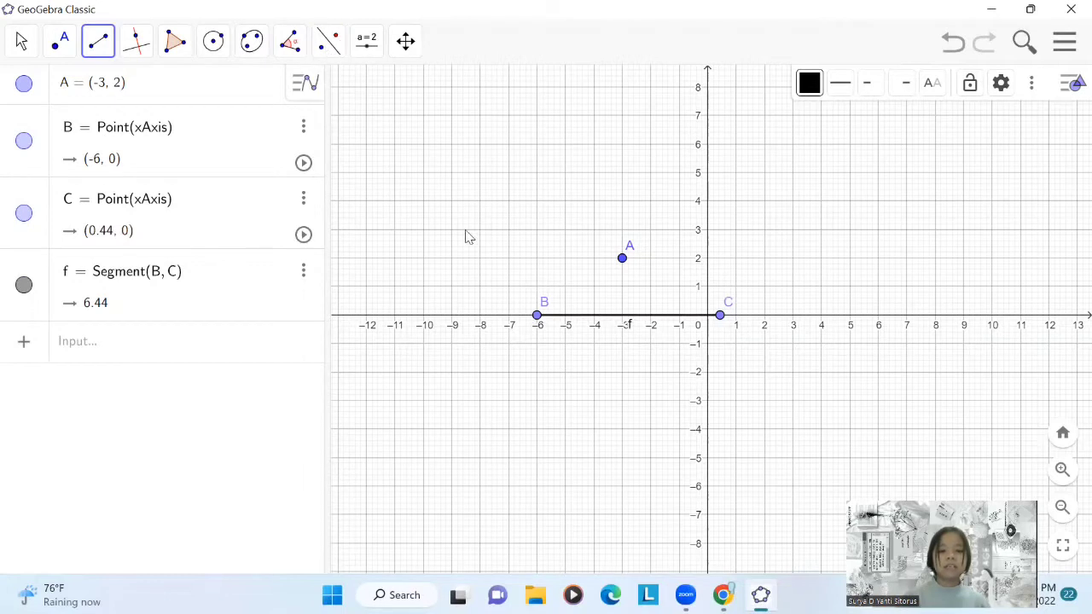
Step: Hide the labels of the segment's endpoints B and C
left_click(24, 43)
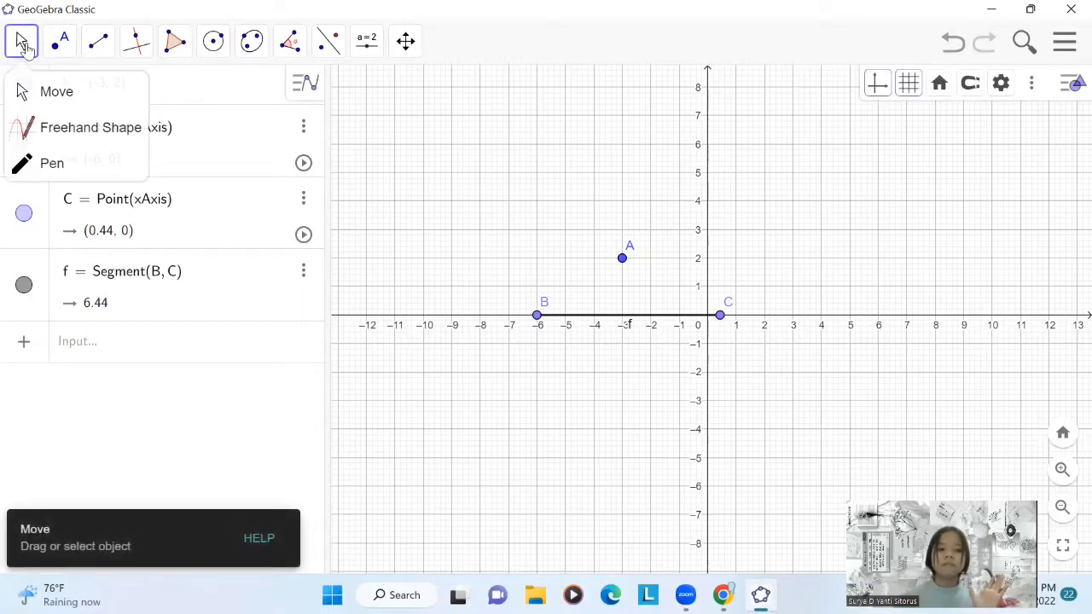
left_click(41, 91)
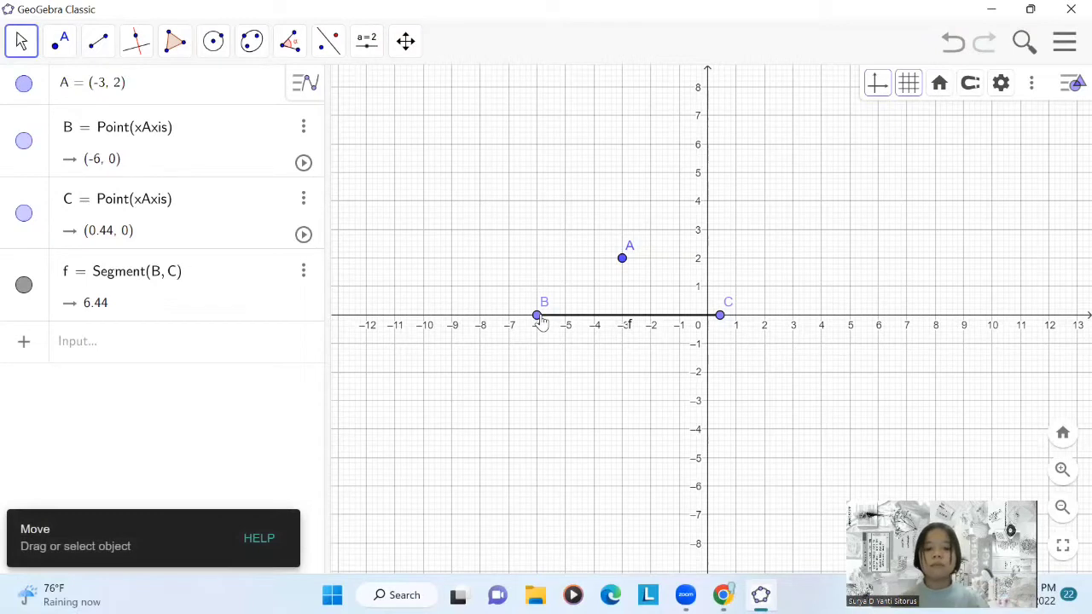
left_click(538, 317)
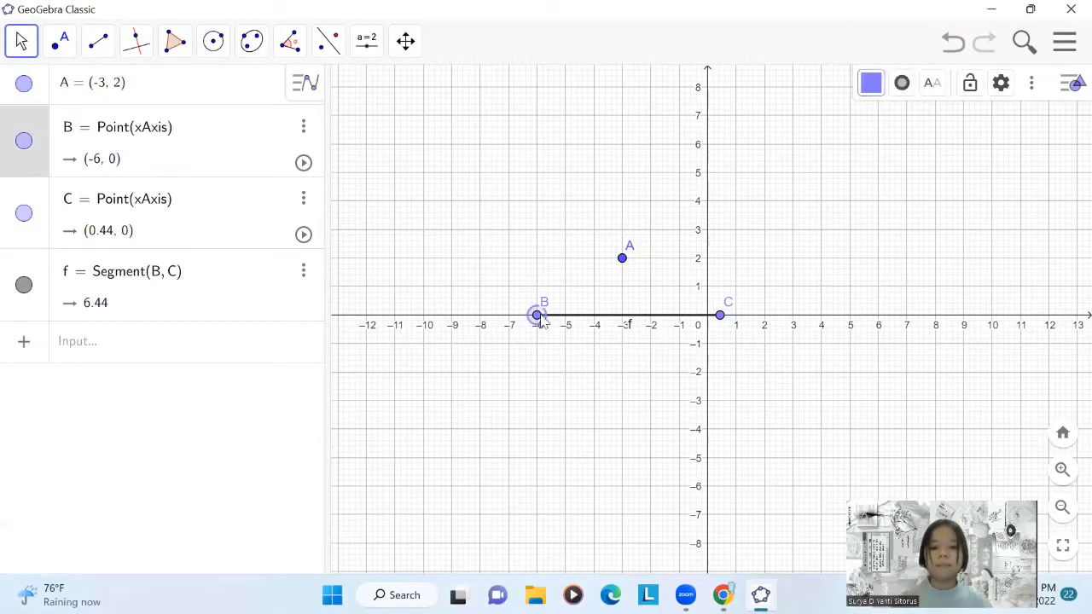
left_click(721, 318, "ctrl")
right_click(720, 317)
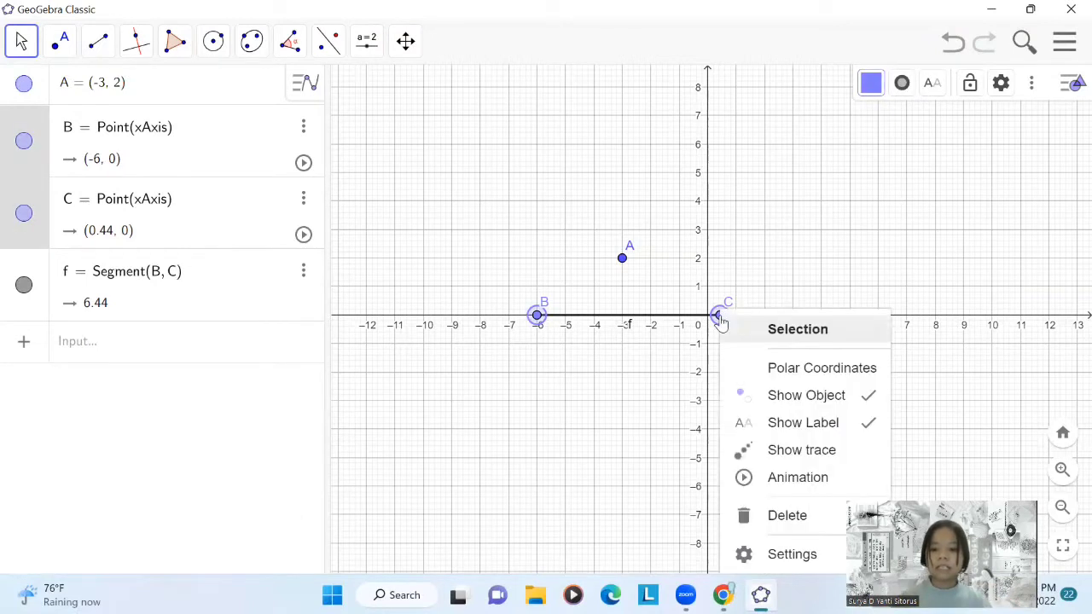
left_click(809, 424)
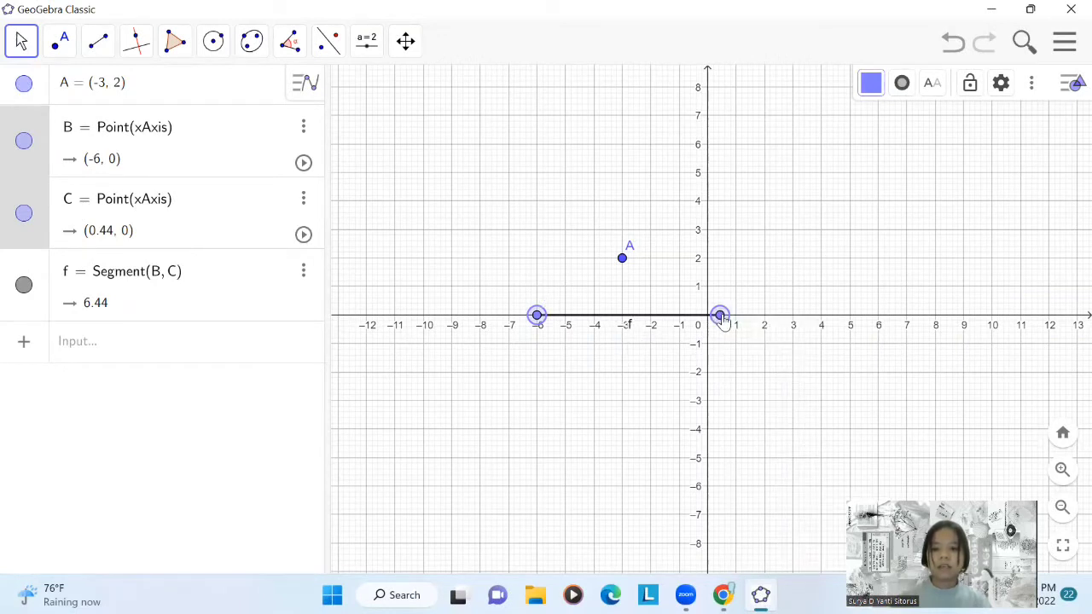
Step: Reduce the size of both segment endpoints to 1 and move the label f just above the segment
left_click(902, 84)
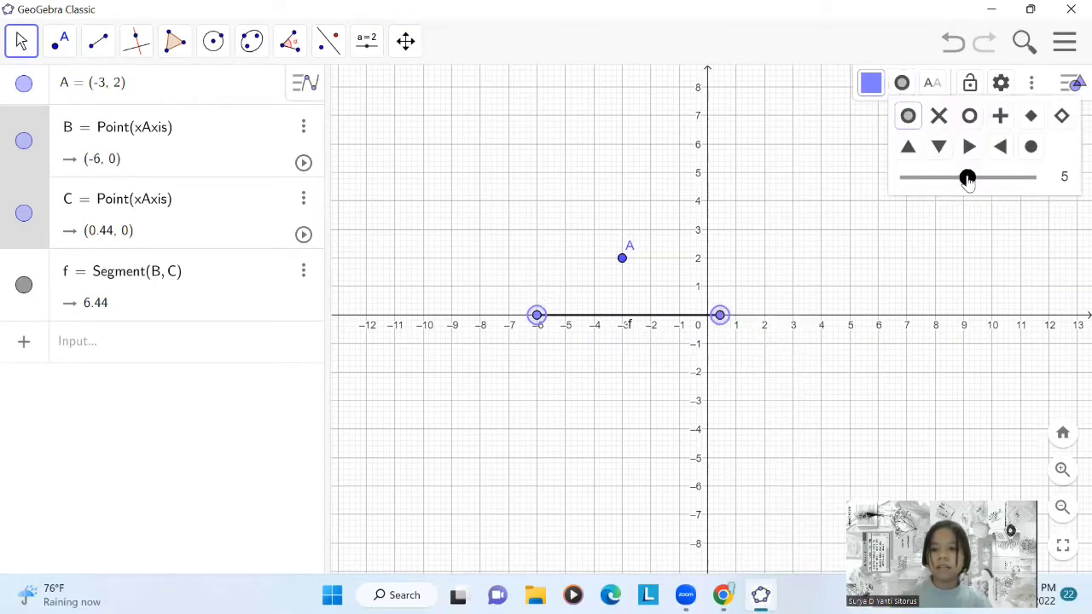
left_click_drag(925, 186, 890, 190)
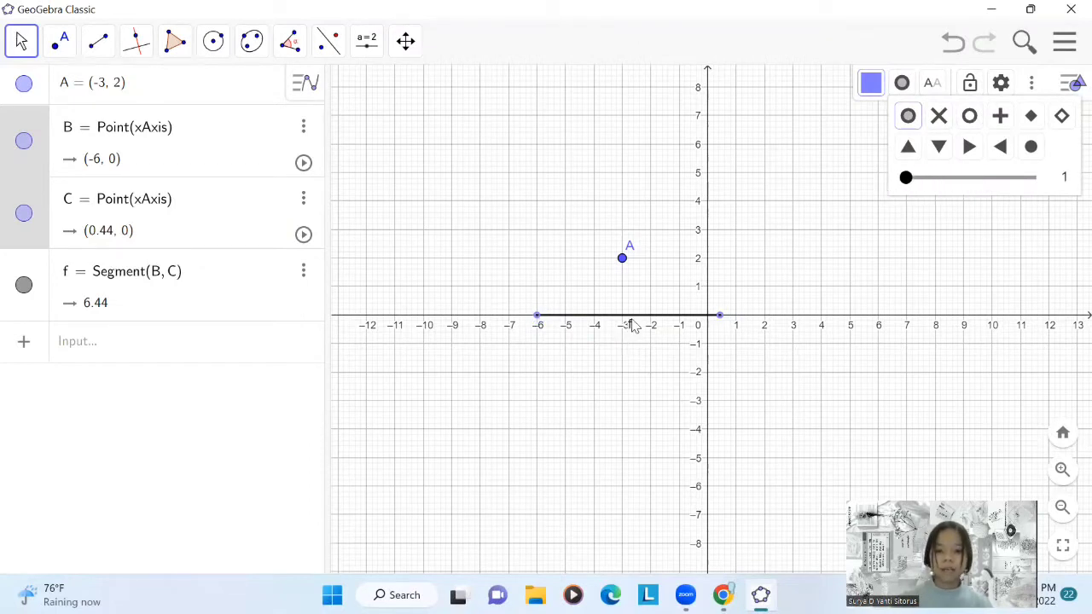
left_click_drag(629, 330, 653, 307)
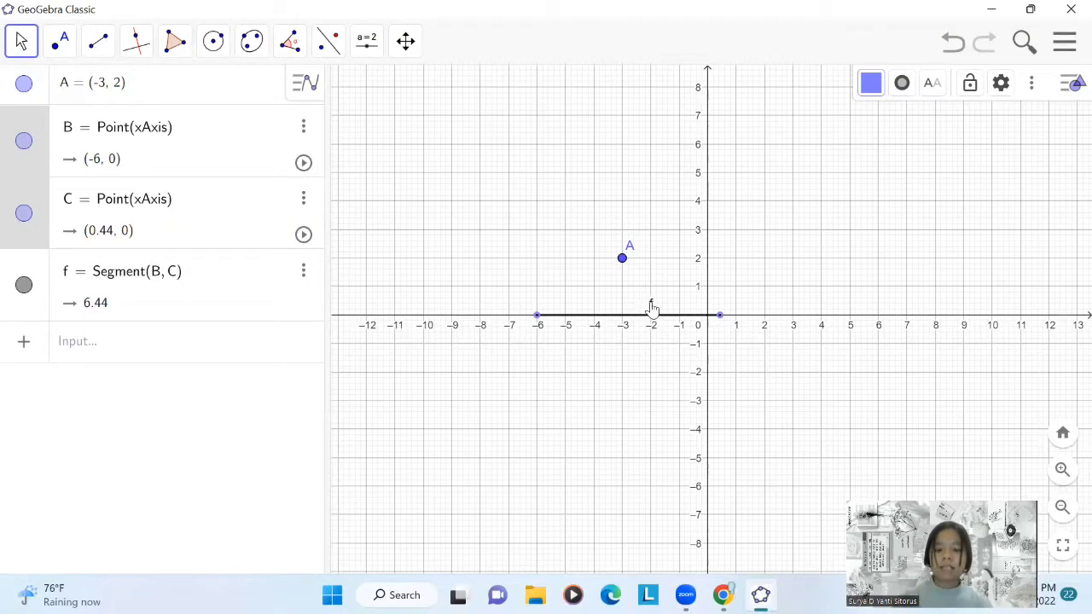
left_click(793, 248)
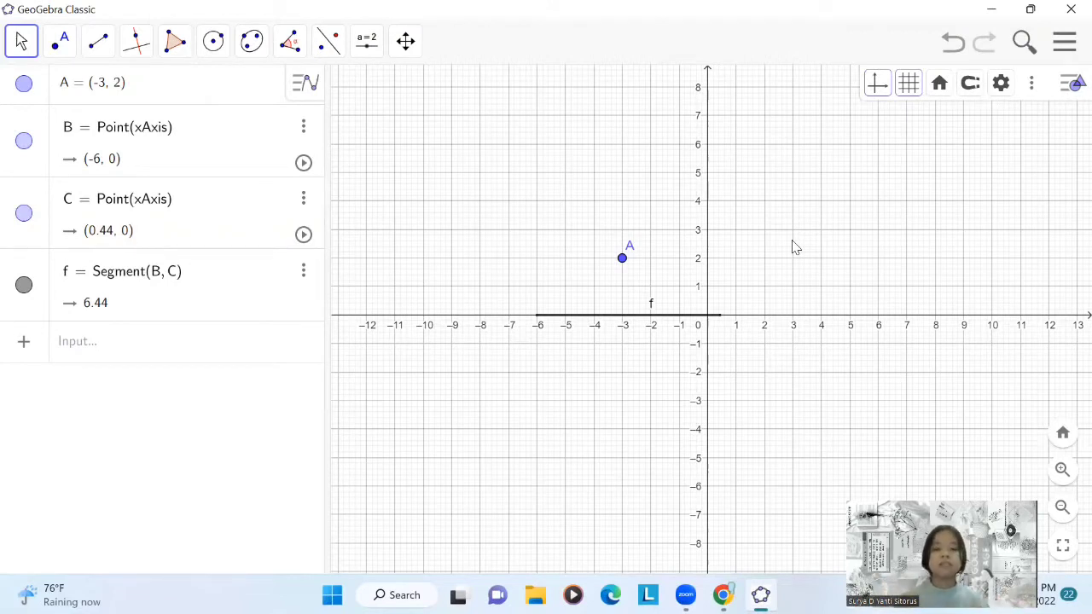
Step: Reflect point A about segment f with the Reflect about Line tool
left_click(329, 47)
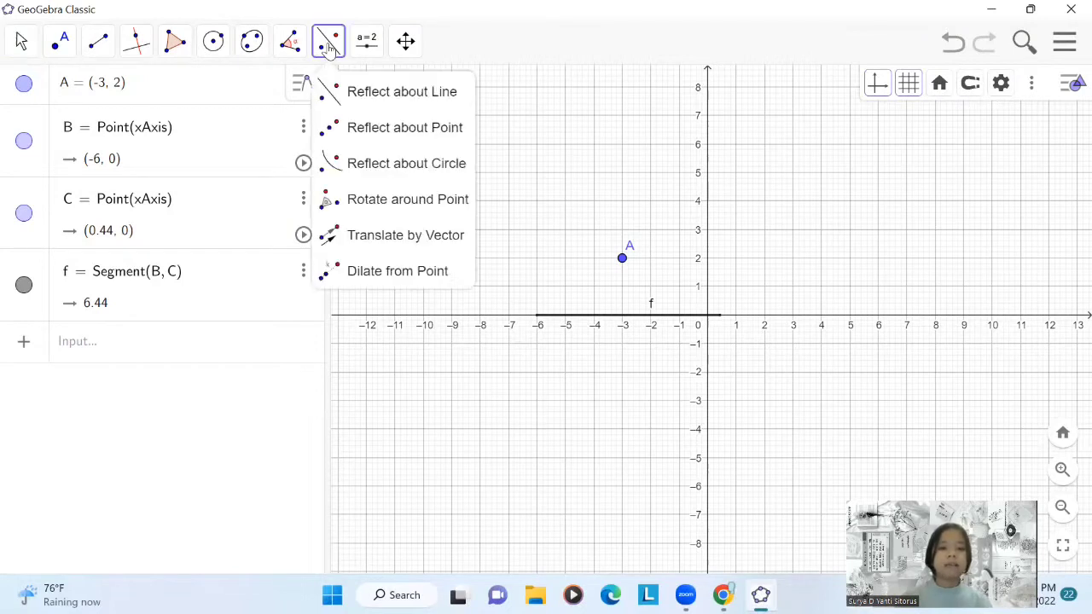
left_click(362, 94)
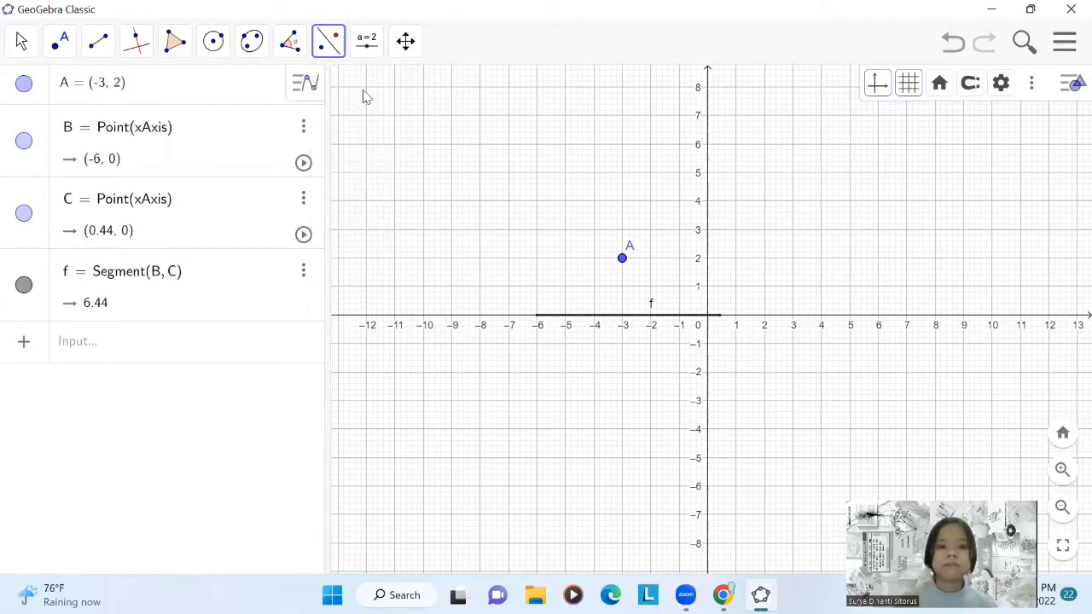
left_click(622, 259)
left_click(624, 318)
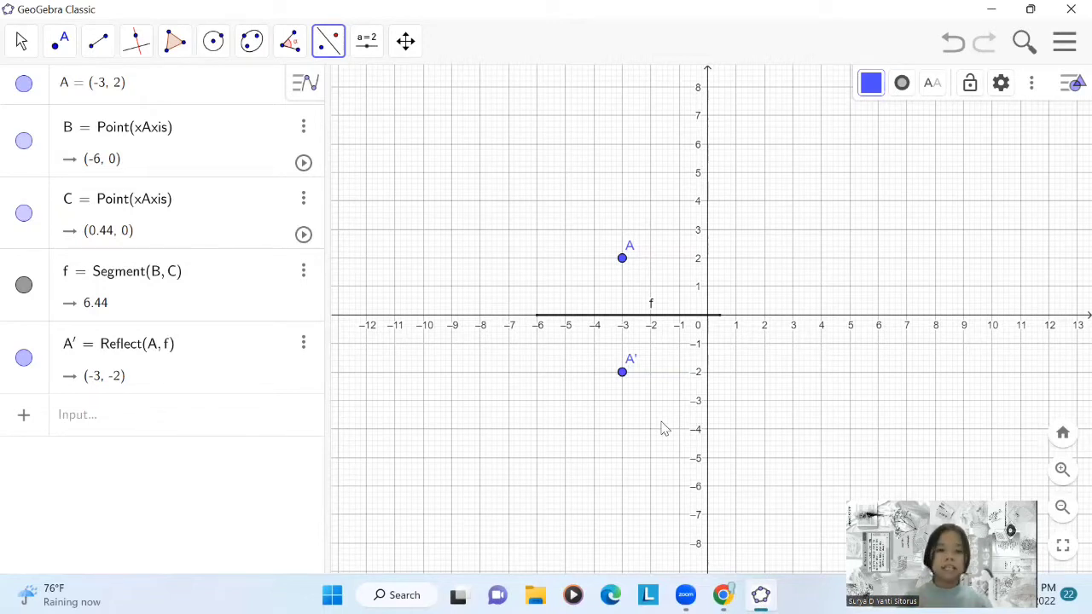
Step: Place a free point at (1, 2) with the Point tool
left_click(62, 41)
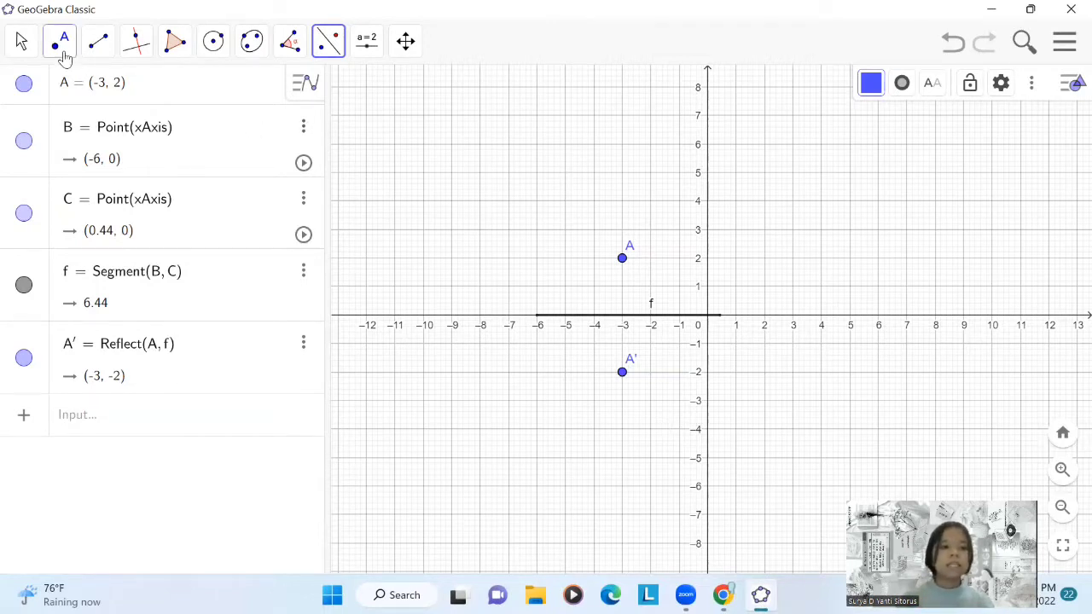
left_click(92, 91)
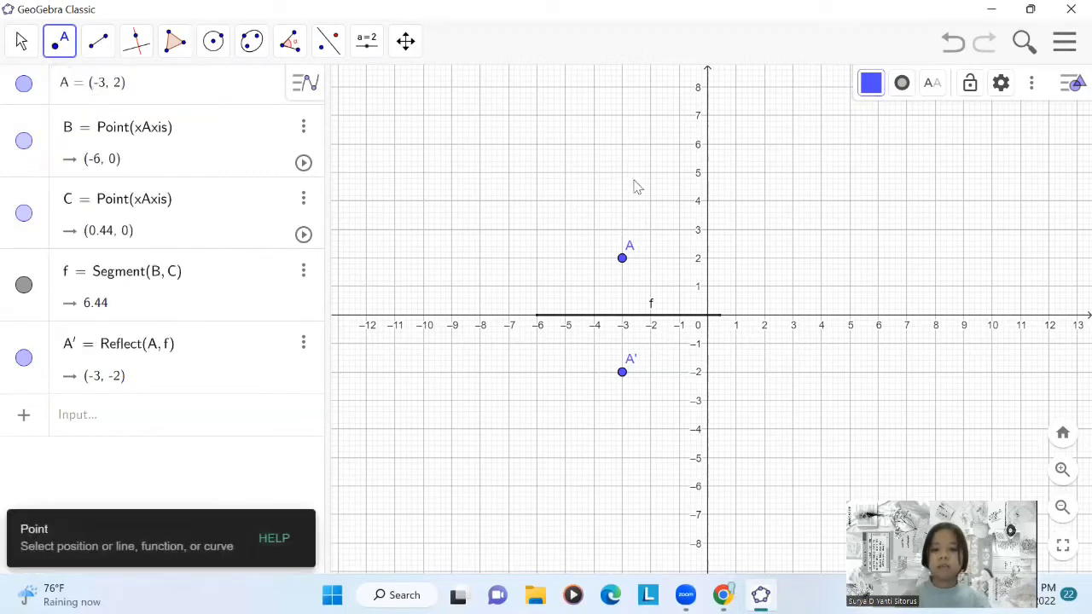
left_click(736, 259)
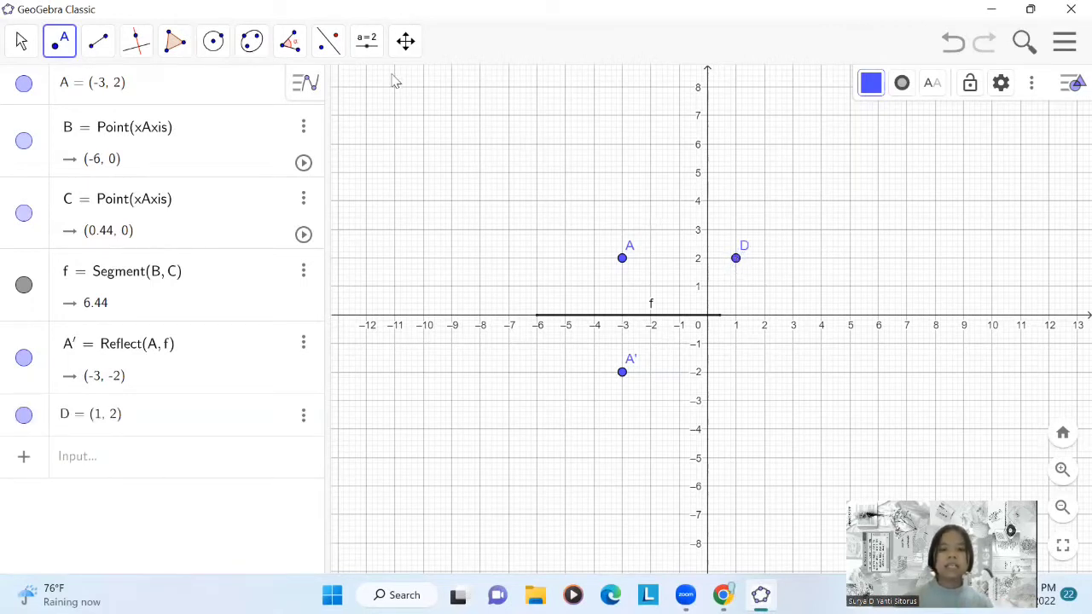
Step: Reflect point A about point D with the Reflect about Point tool, ending with the Move tool active
left_click(326, 53)
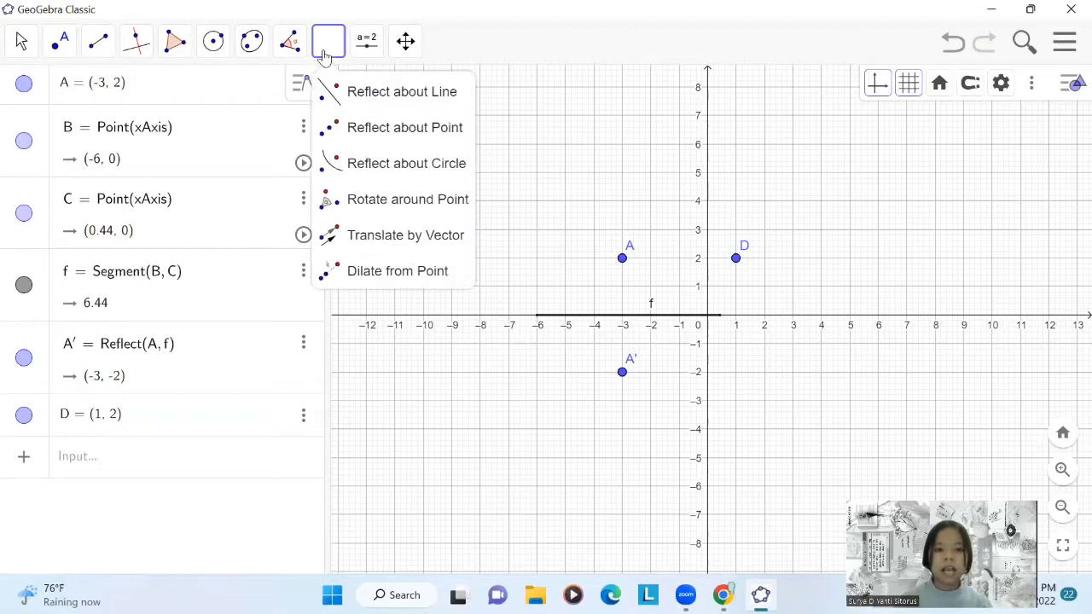
left_click(401, 139)
left_click(413, 141)
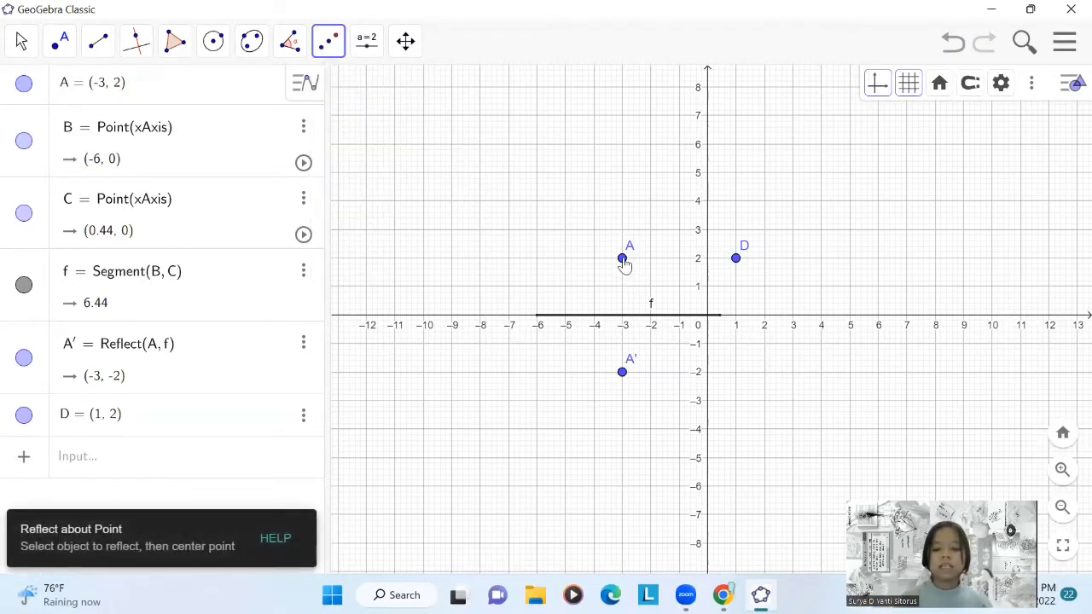
left_click(623, 259)
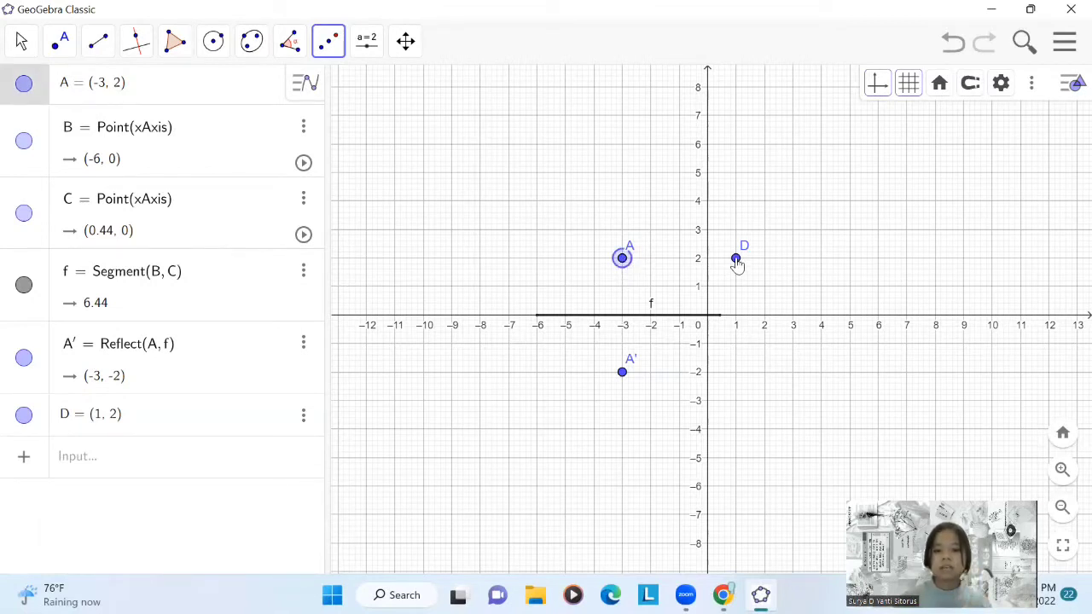
left_click(736, 260)
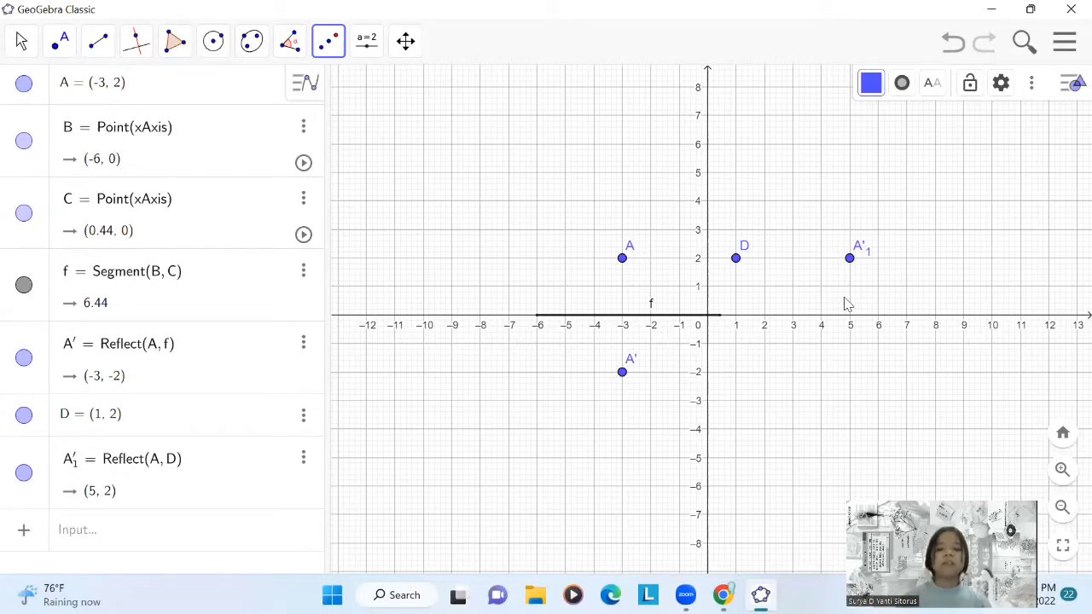
left_click(22, 52)
left_click(30, 90)
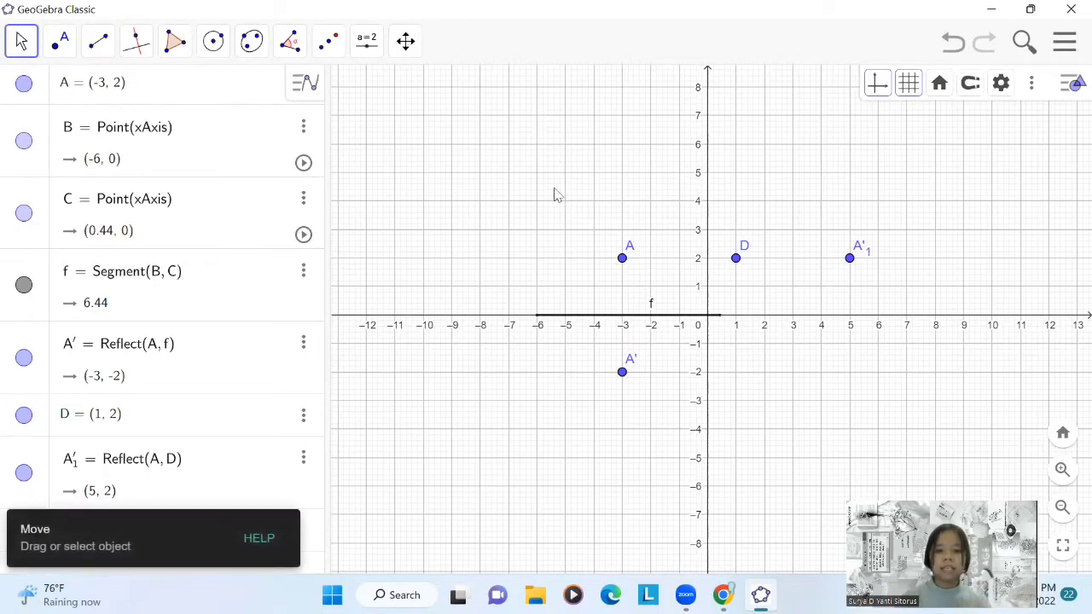
Step: Delete point A together with its two reflected images A' and A'₁
left_click(622, 258)
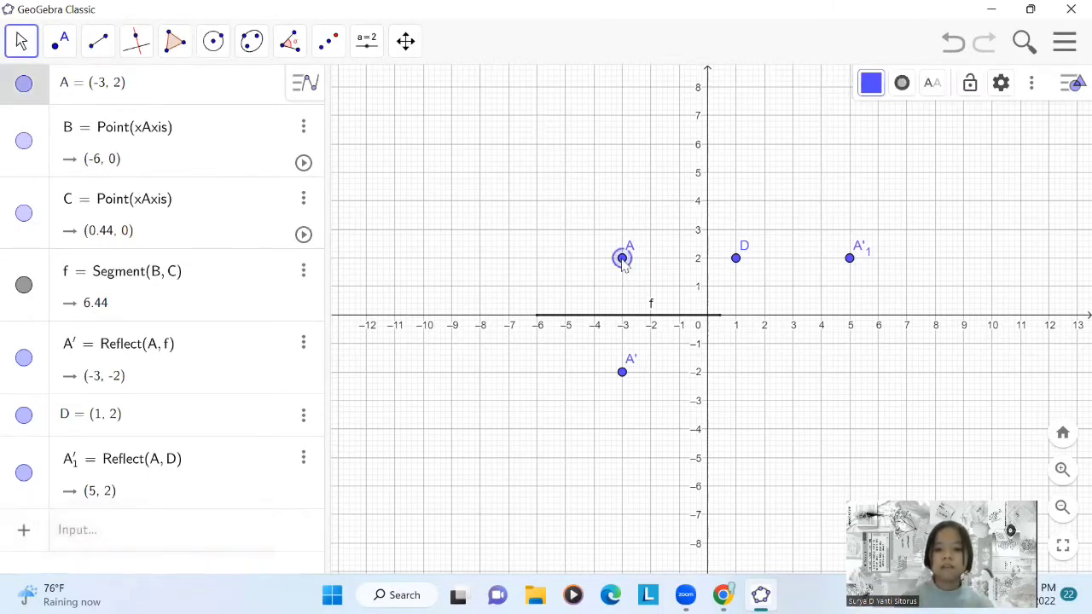
left_click(622, 372, "ctrl")
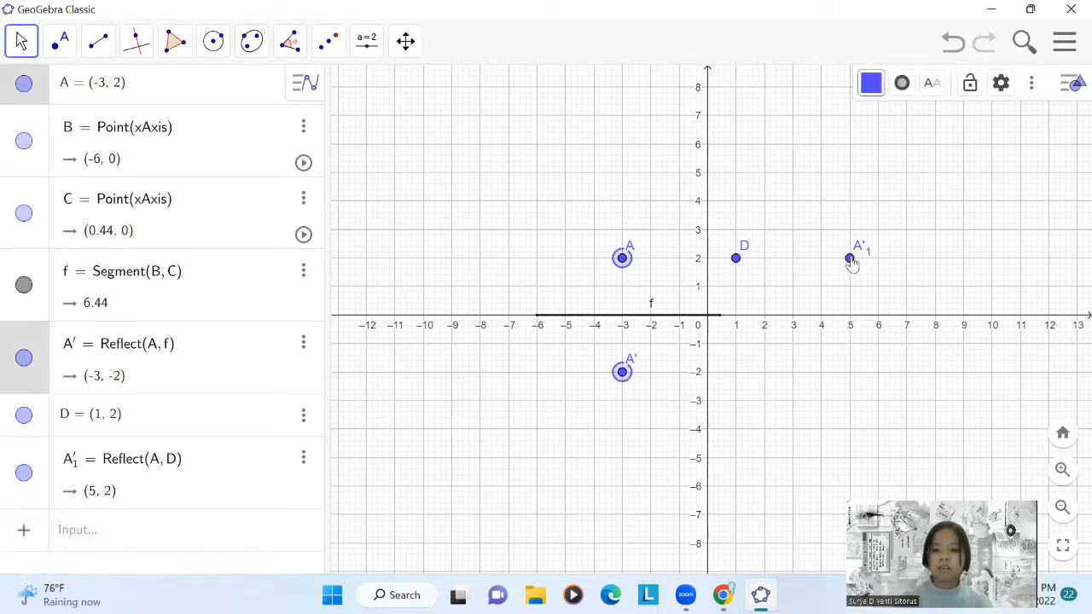
left_click(851, 258, "ctrl")
key("Delete")
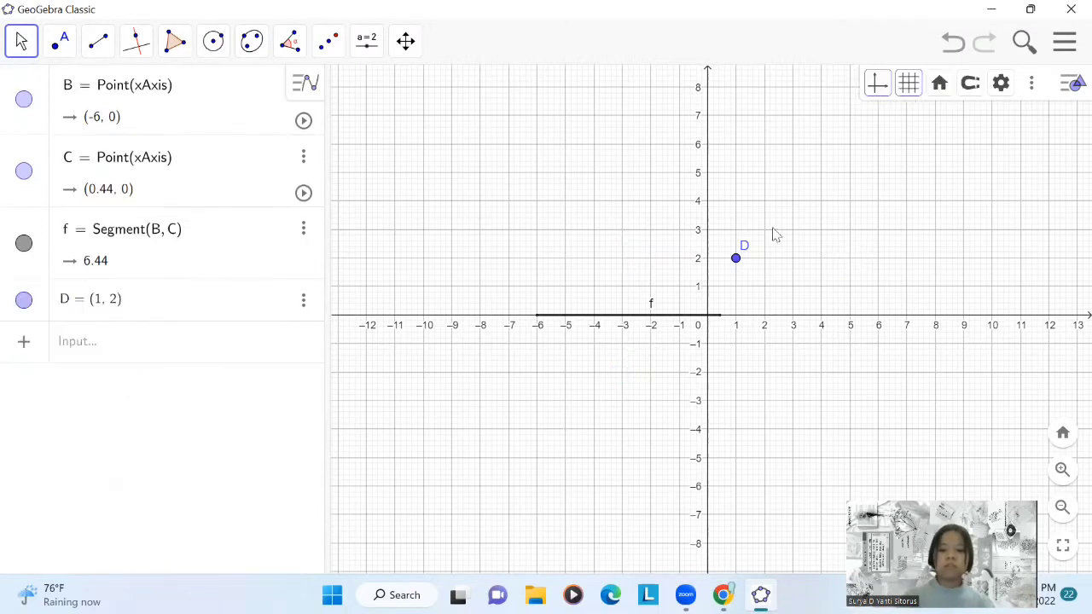
Step: Draw a triangle with vertices at (-6, 5), (-6, 2) and (-3, 2) using the Polygon tool
left_click(176, 44)
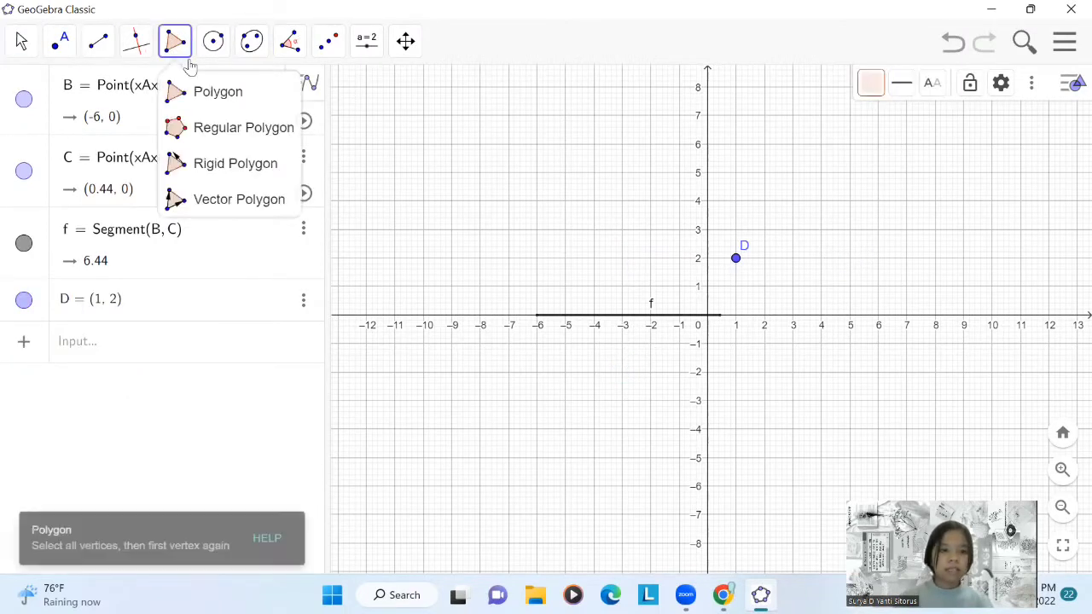
left_click(226, 128)
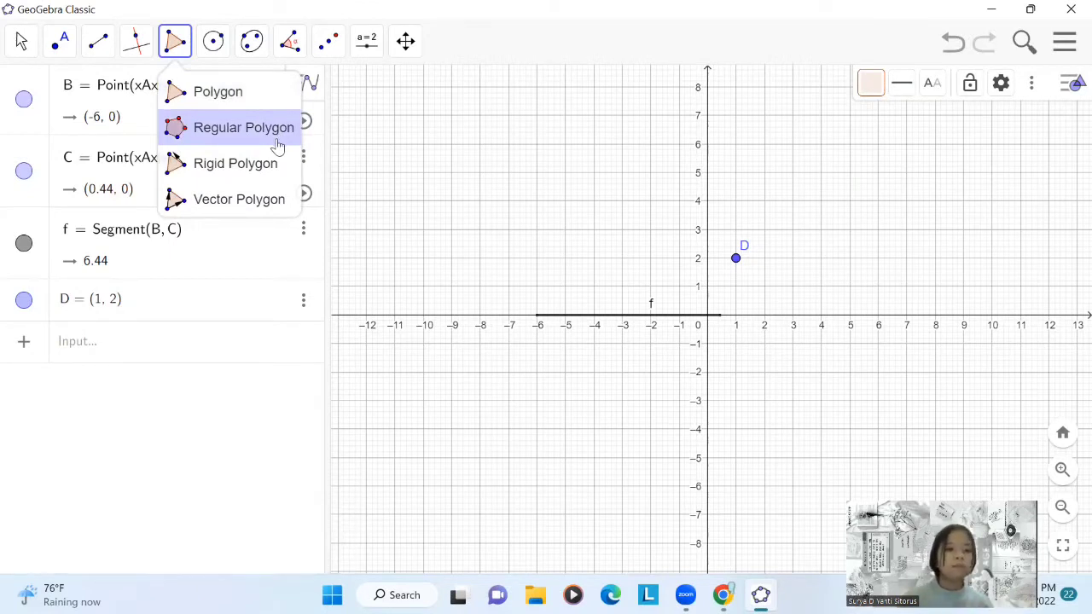
left_click(229, 101)
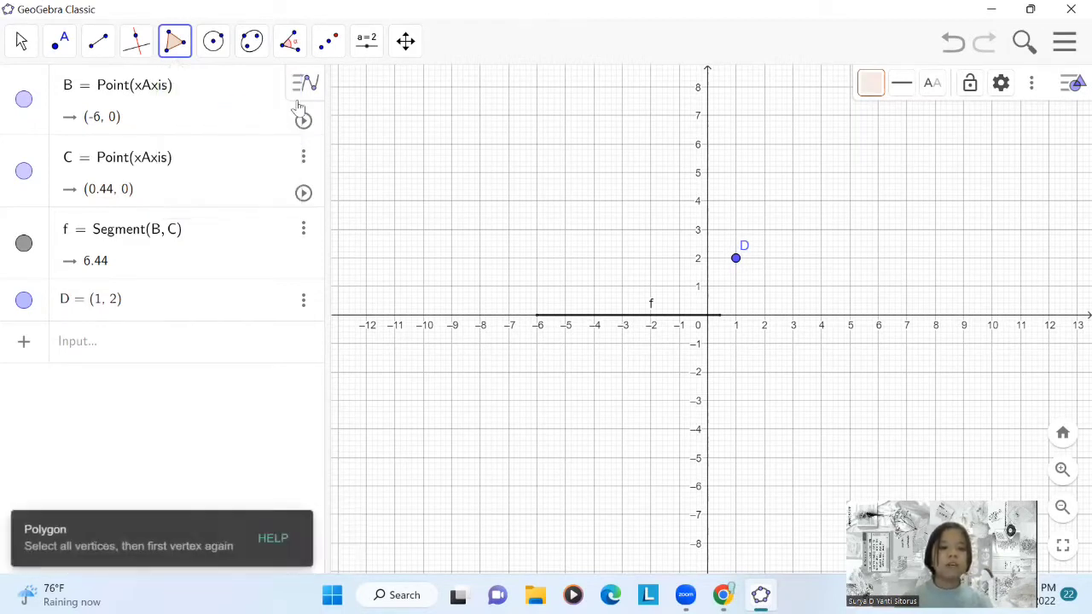
left_click(537, 173)
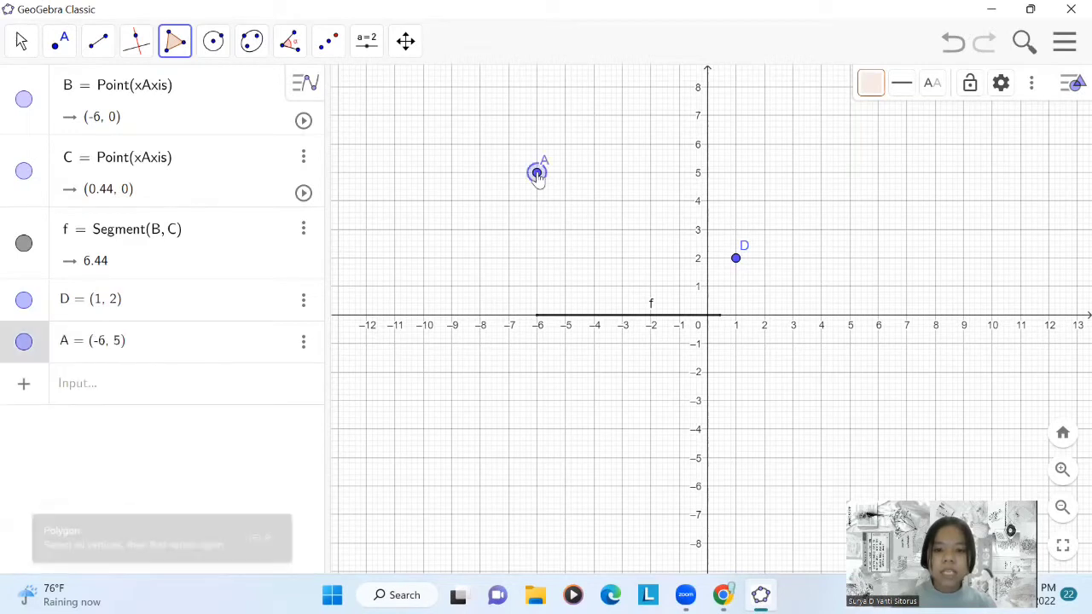
left_click(538, 259)
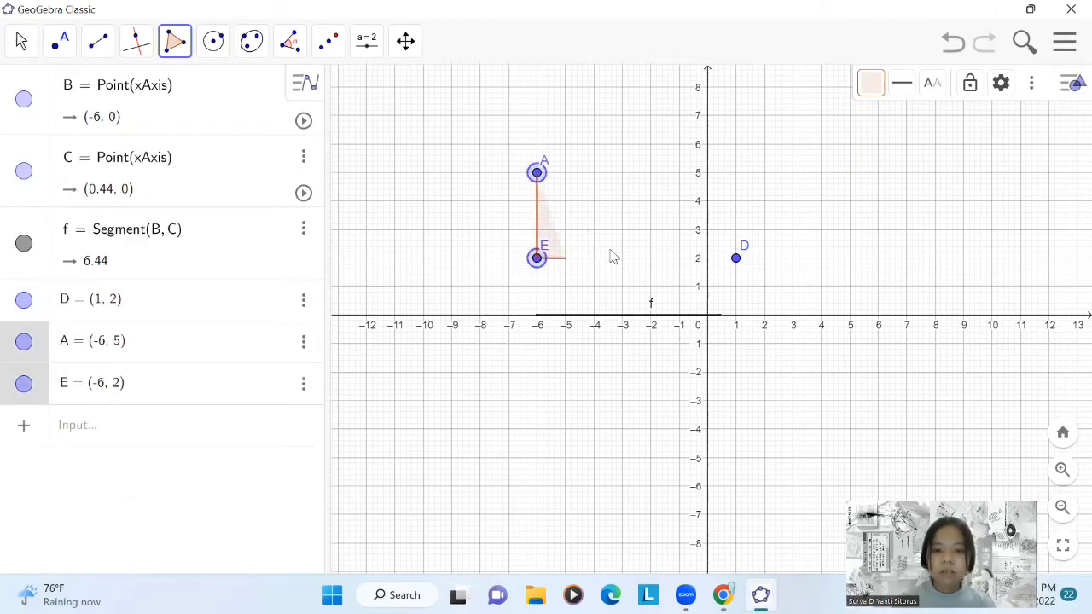
left_click(624, 260)
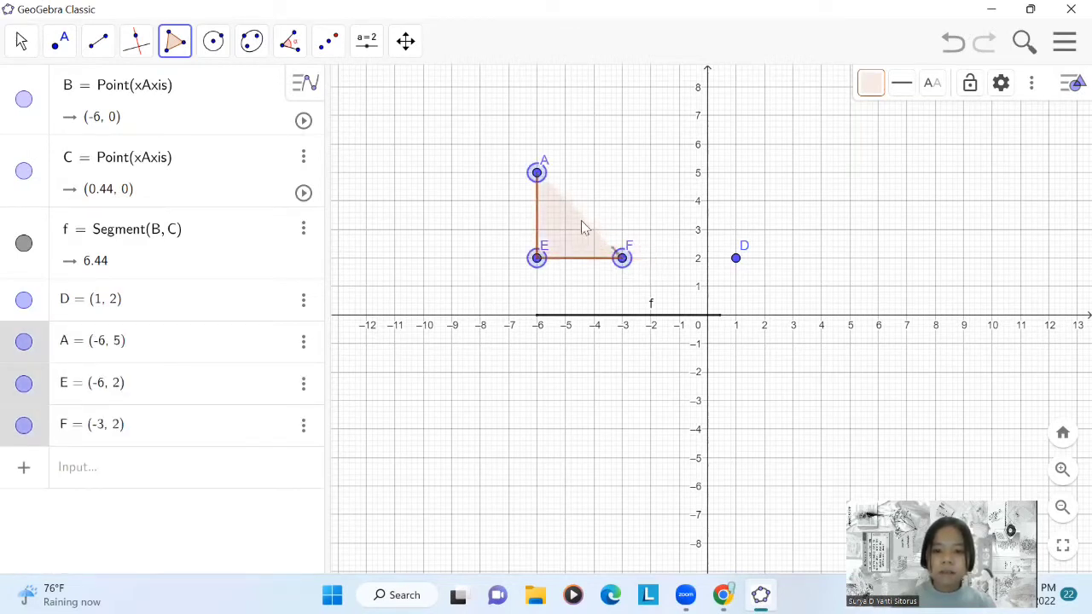
left_click(537, 174)
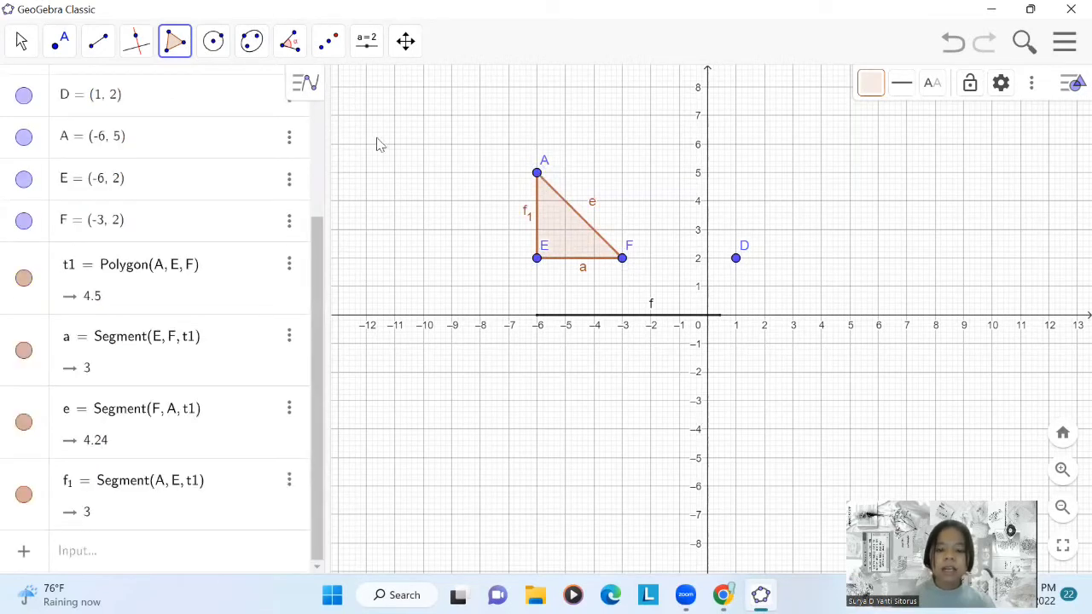
Step: Hide the labels of the triangle's three vertices A, E, F and its three sides a, e, f₁
left_click(20, 40)
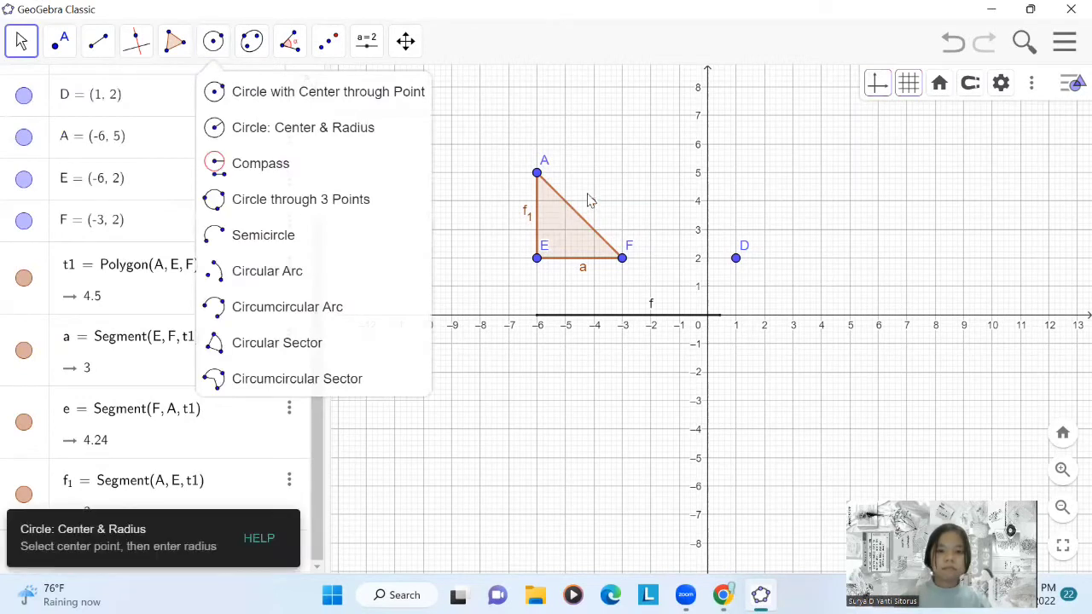
left_click(17, 49)
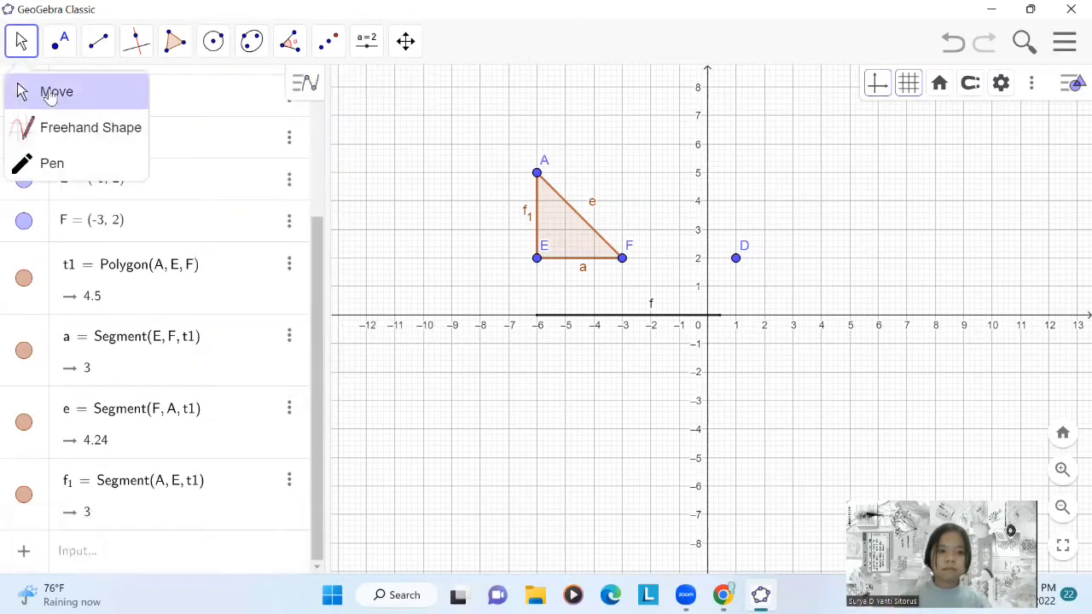
left_click(53, 94)
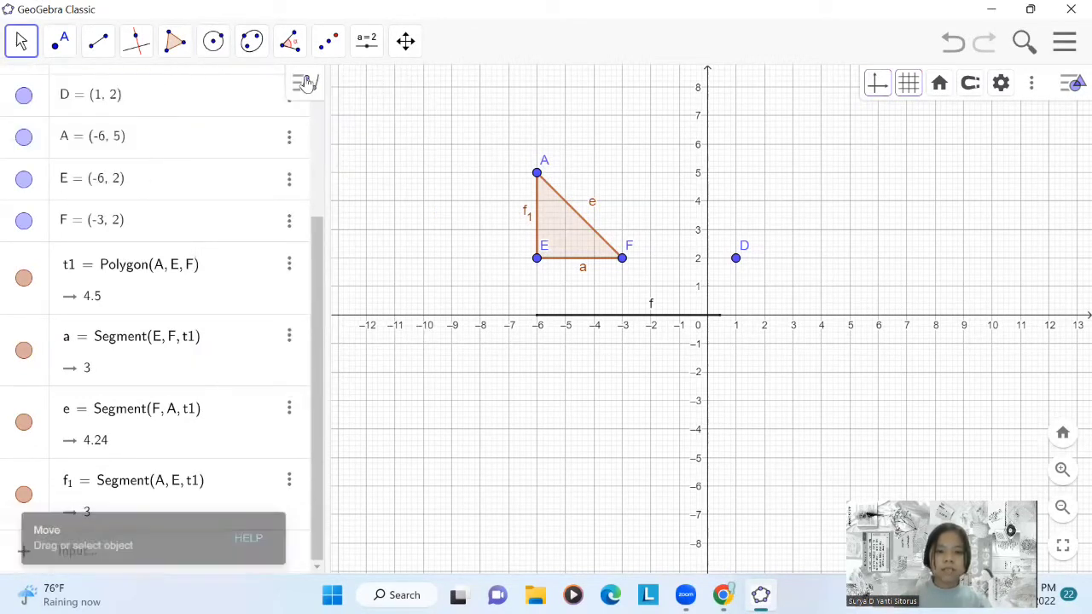
left_click(538, 175)
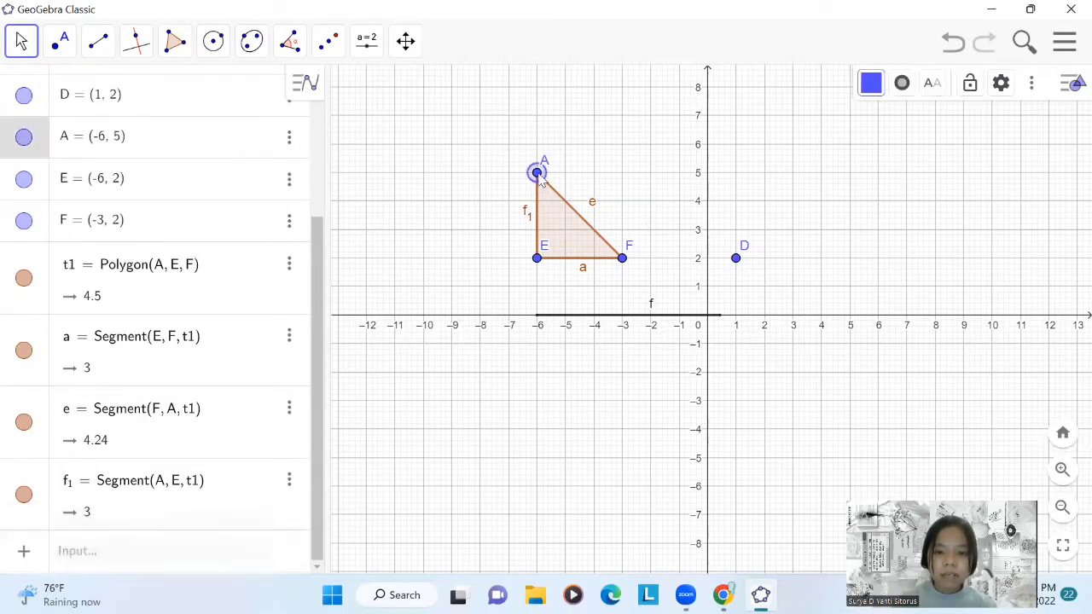
left_click(539, 260, "ctrl")
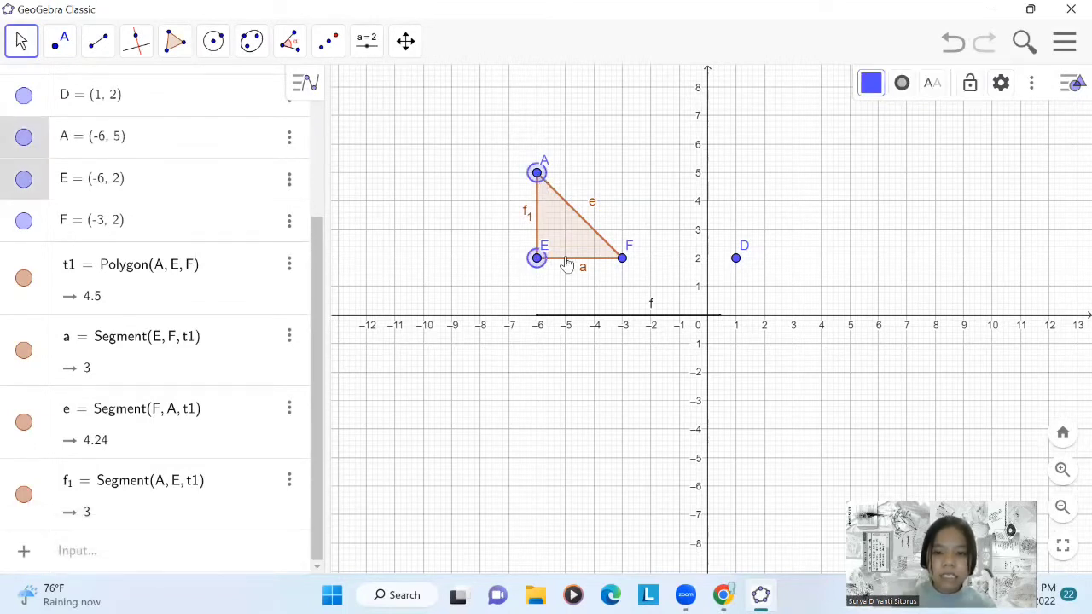
left_click(623, 260, "ctrl")
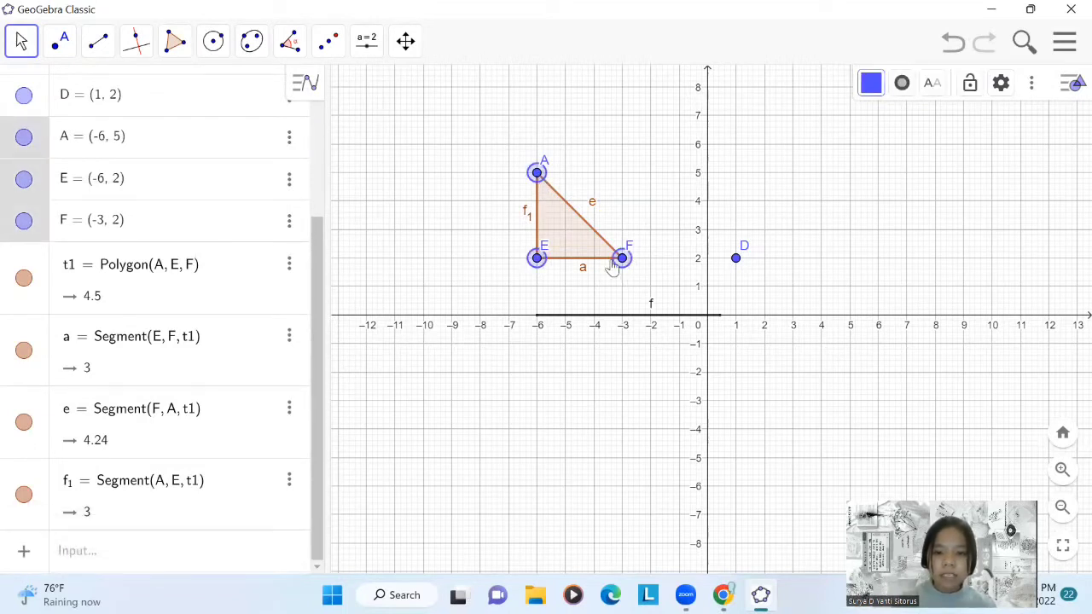
left_click(585, 273, "ctrl")
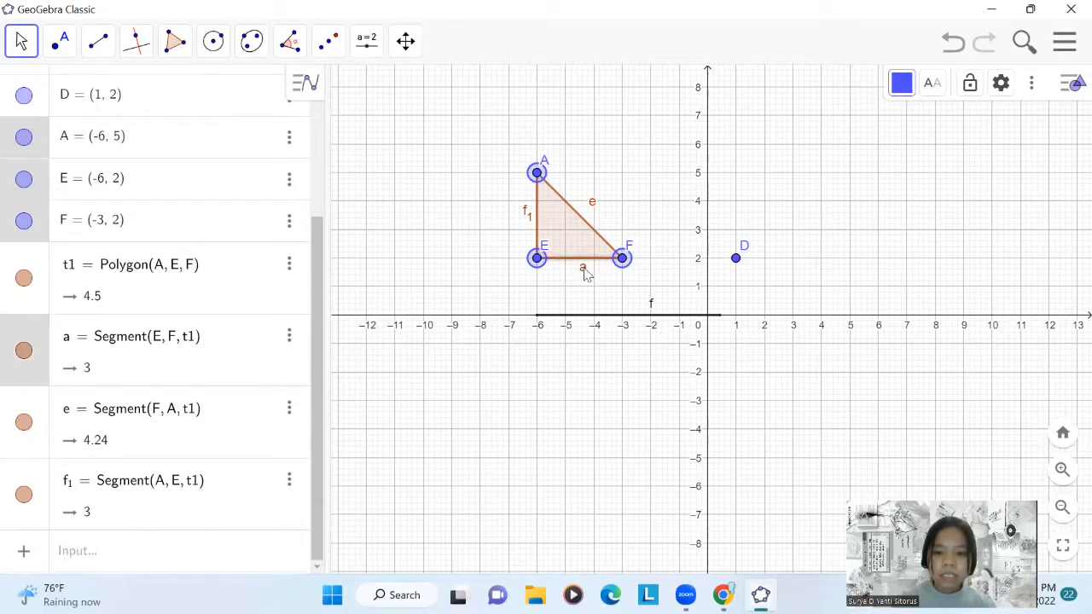
left_click(595, 208, "ctrl")
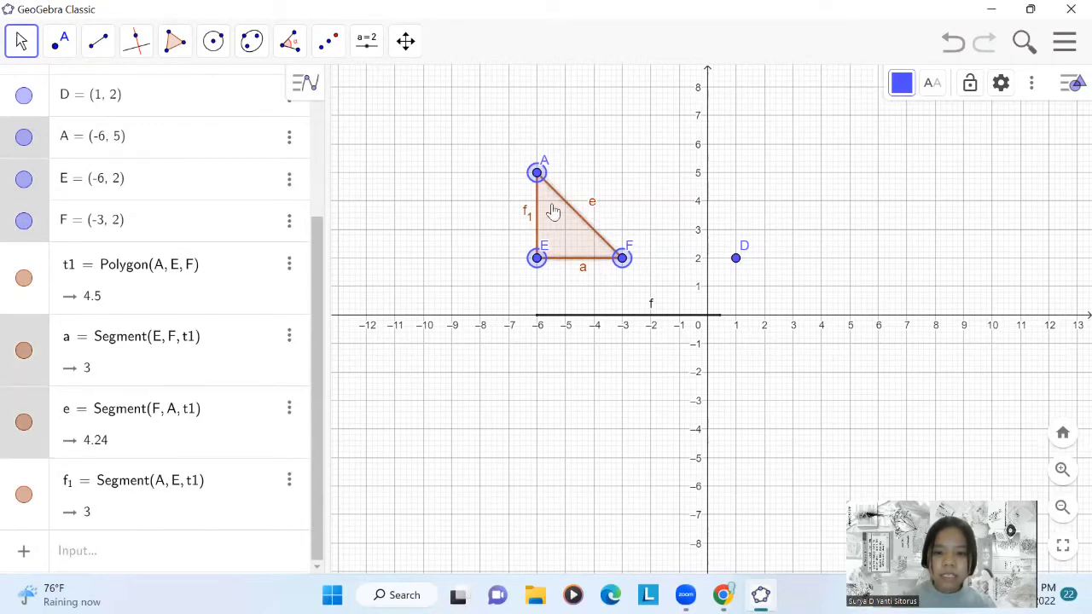
left_click(530, 215, "ctrl")
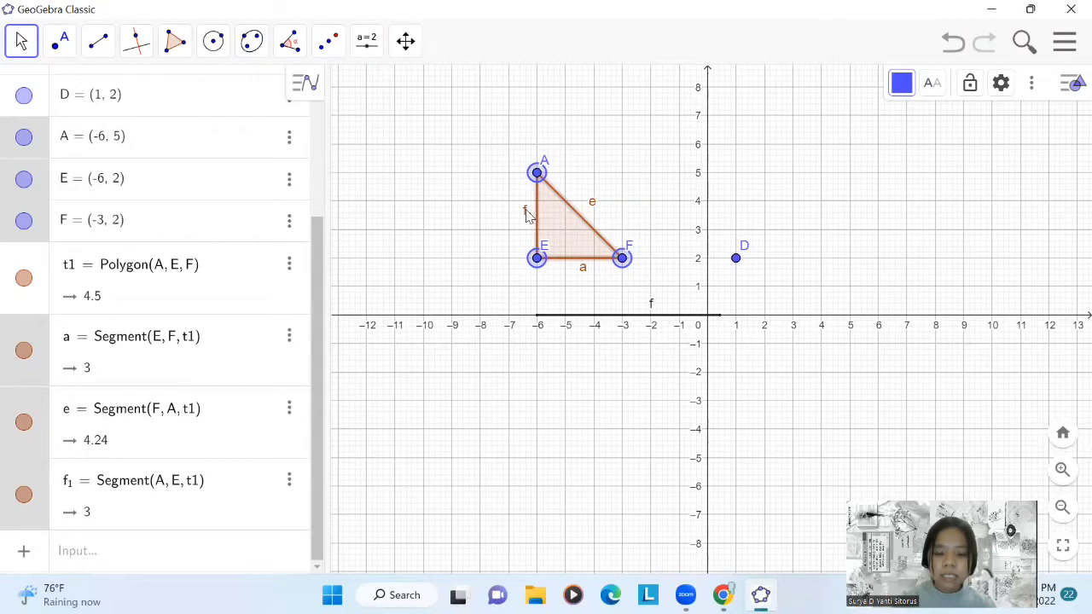
right_click(528, 215)
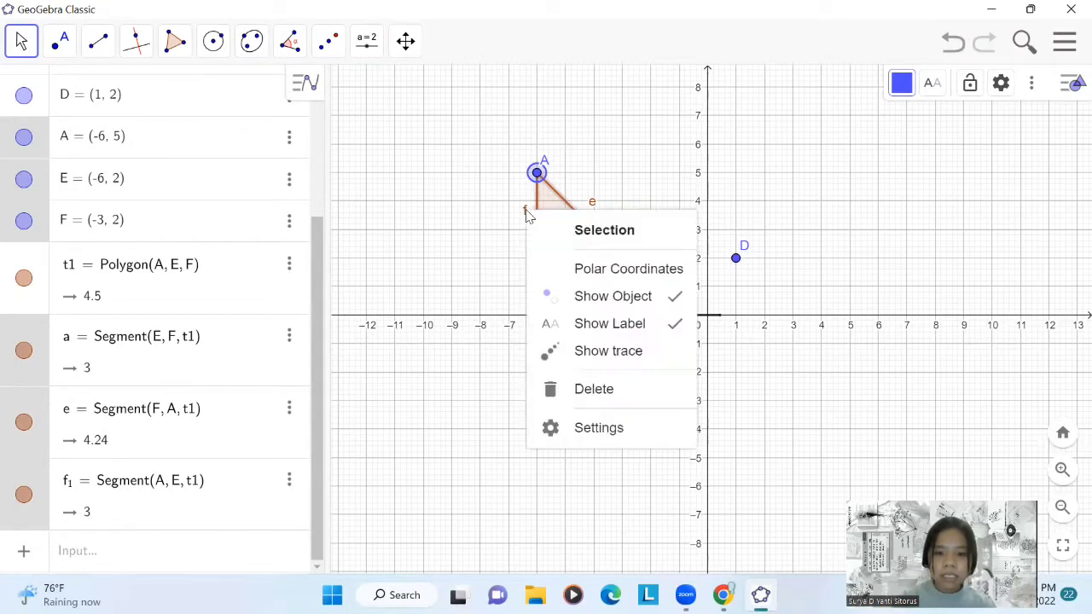
left_click(645, 326)
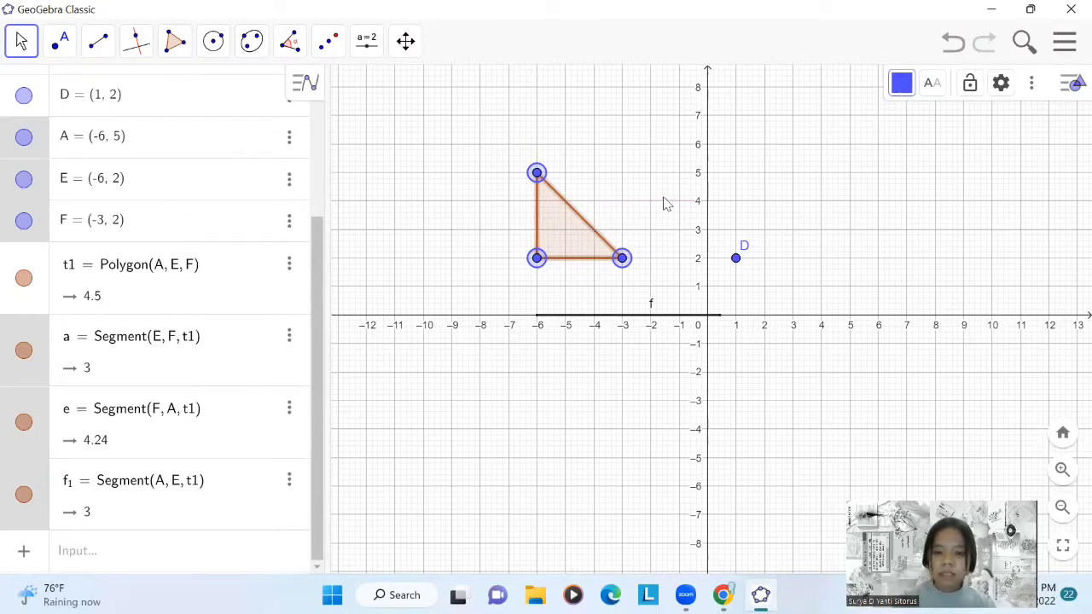
Step: Show the triangle's own label and shift it slightly inside the shape
left_click(554, 240)
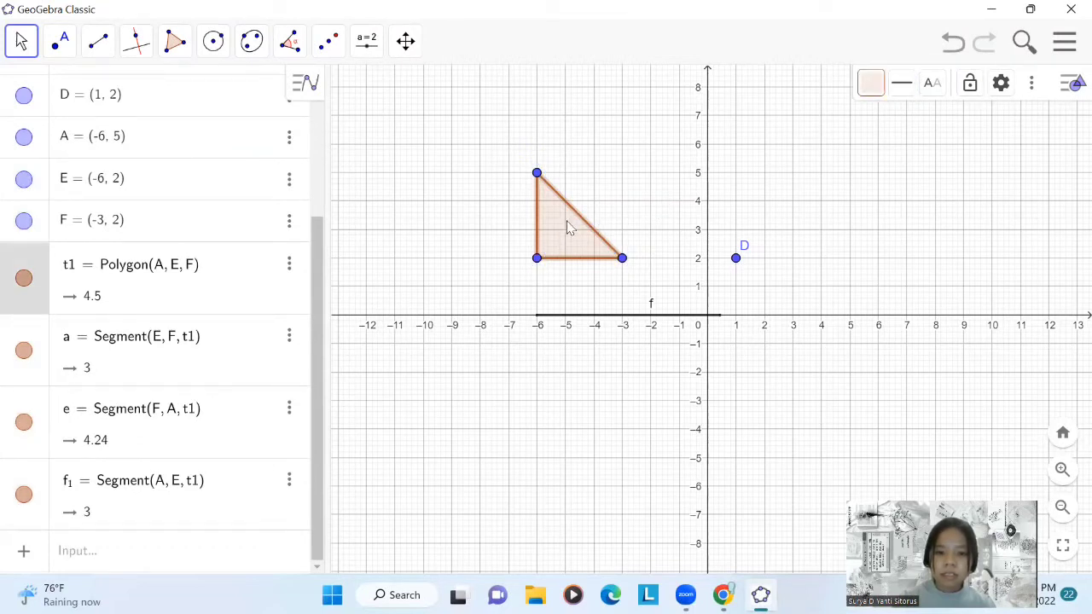
right_click(569, 229)
left_click(673, 312)
left_click(649, 169)
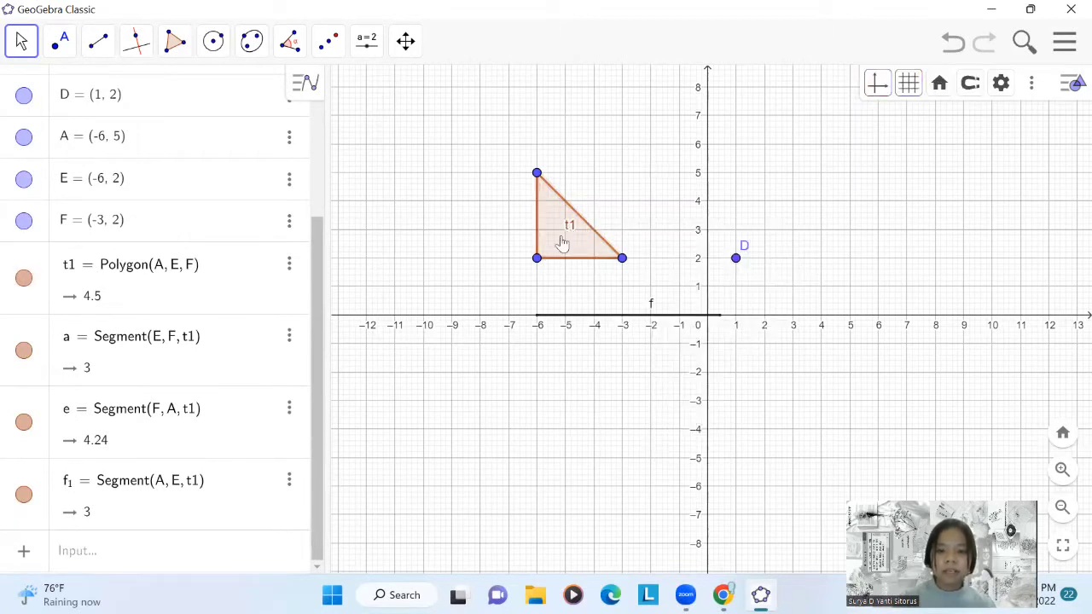
left_click_drag(566, 229, 578, 252)
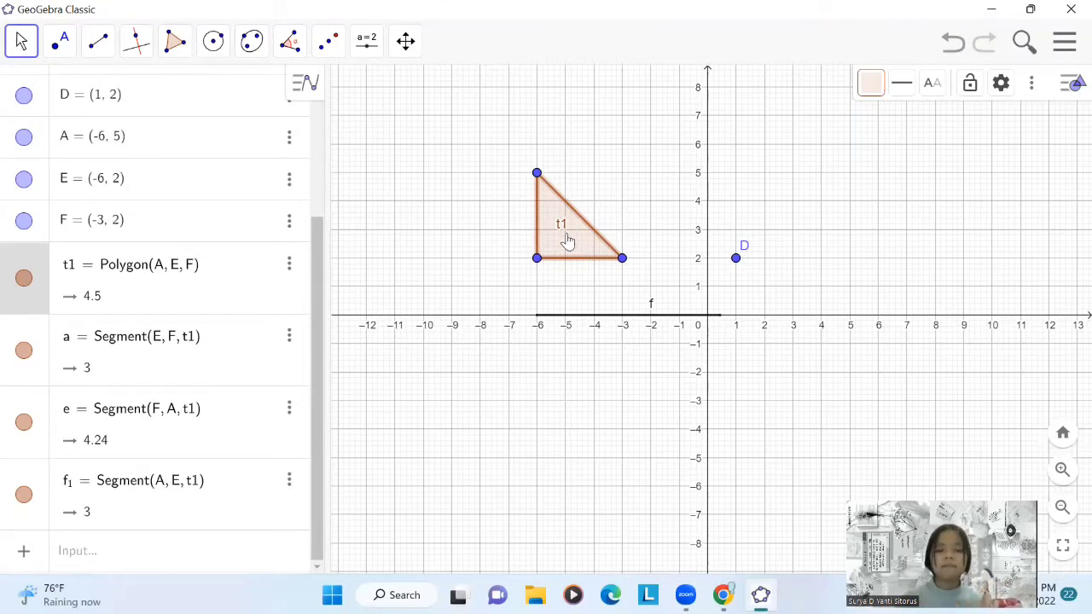
Step: Rename the triangle to P
right_click(569, 241)
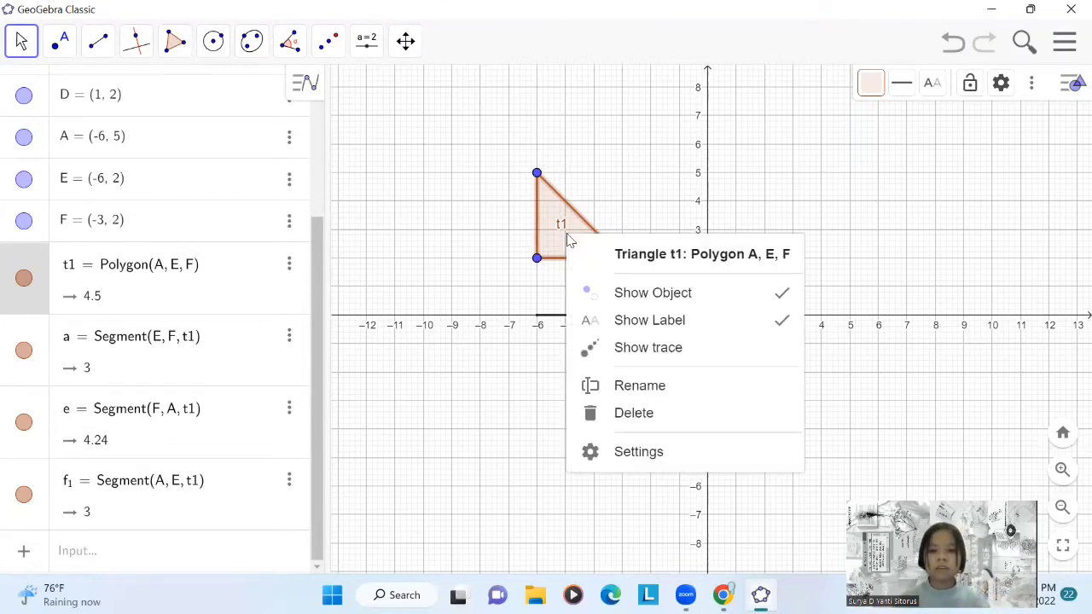
left_click(642, 391)
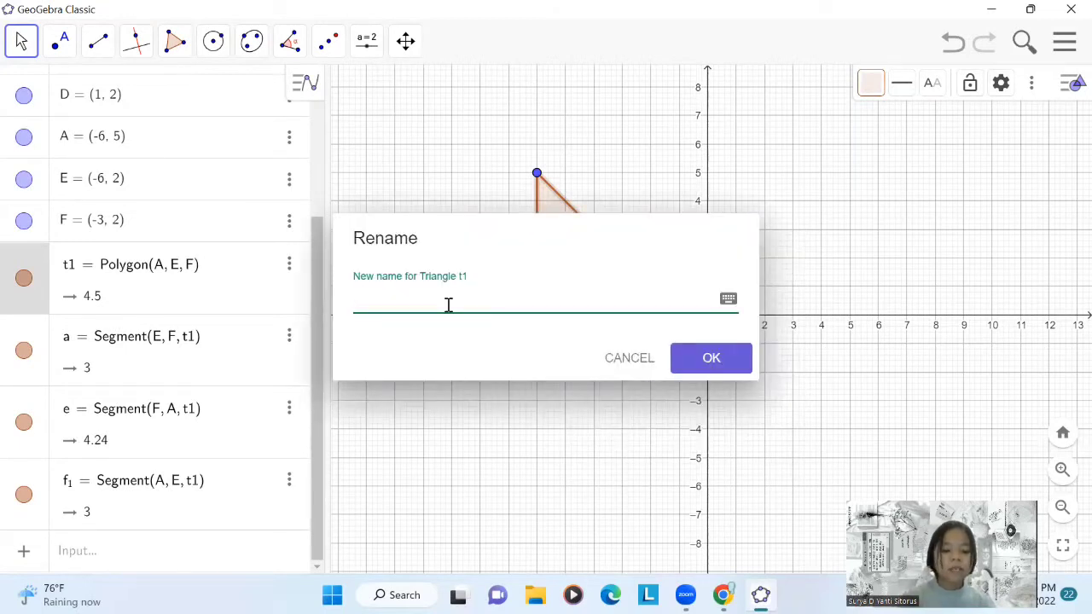
type("P")
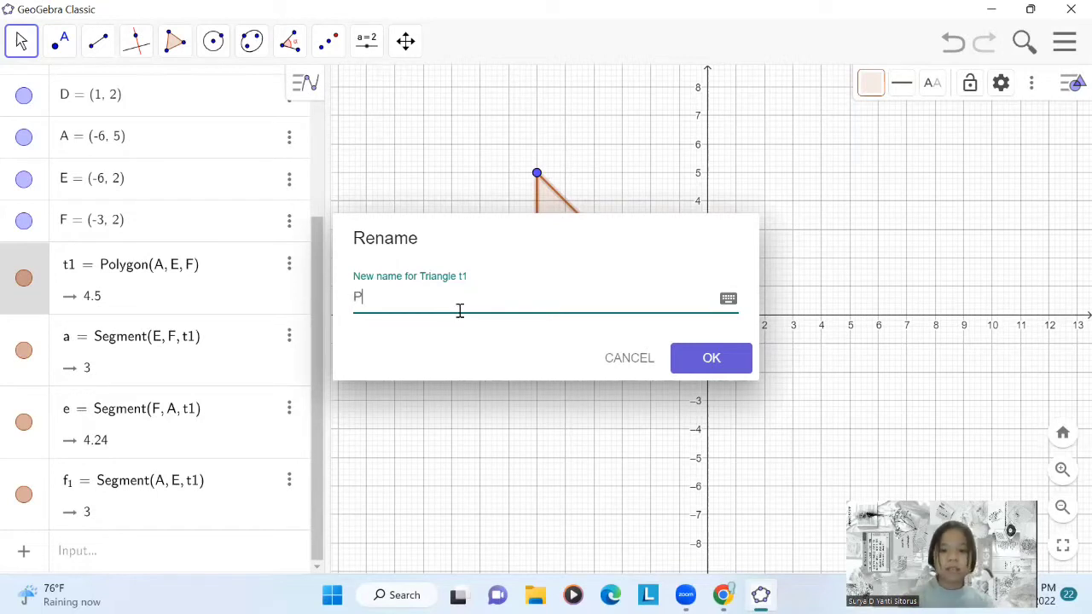
left_click(712, 359)
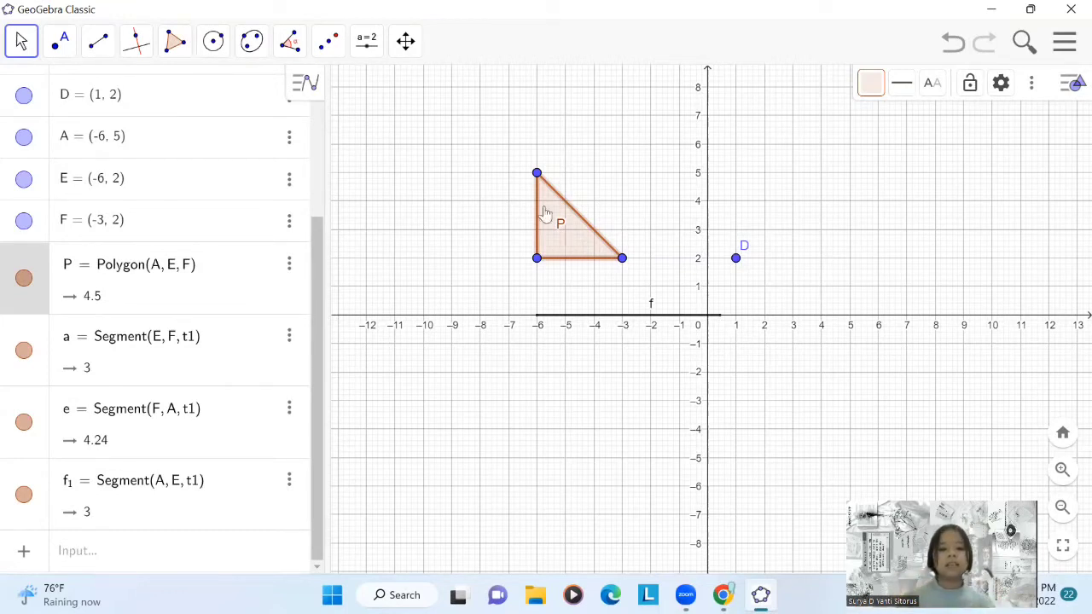
Step: Reflect triangle P about segment f with the Reflect about Line tool
left_click(336, 52)
left_click(395, 98)
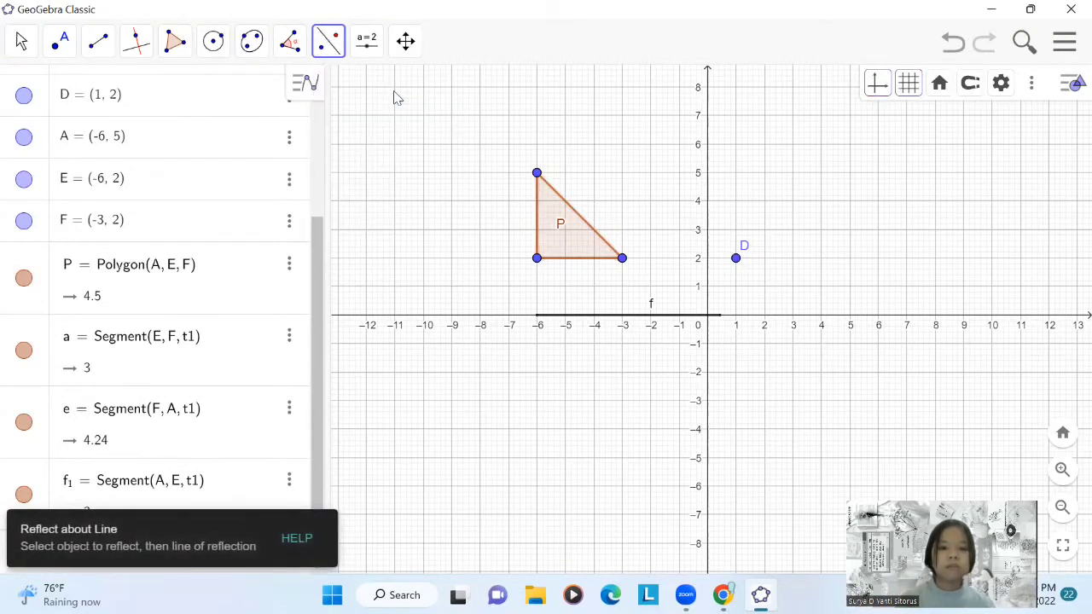
left_click(330, 50)
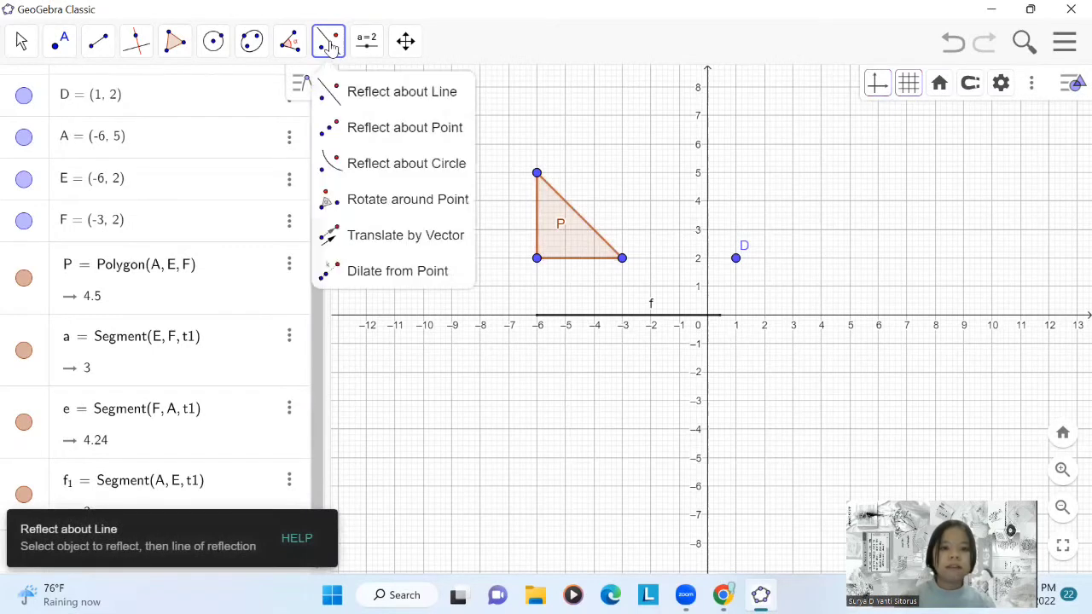
left_click(380, 98)
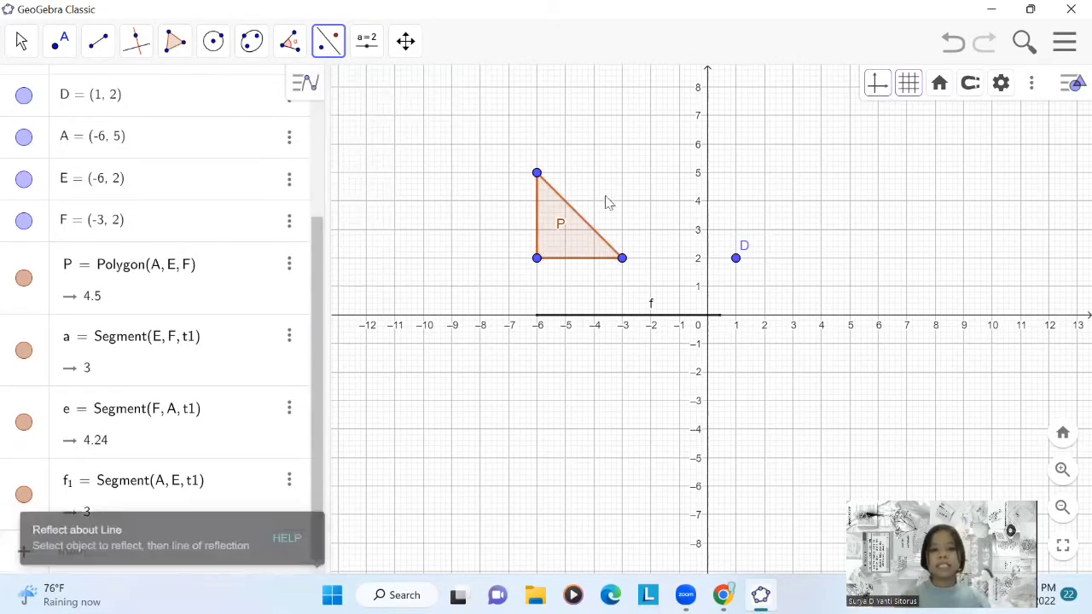
left_click(566, 231)
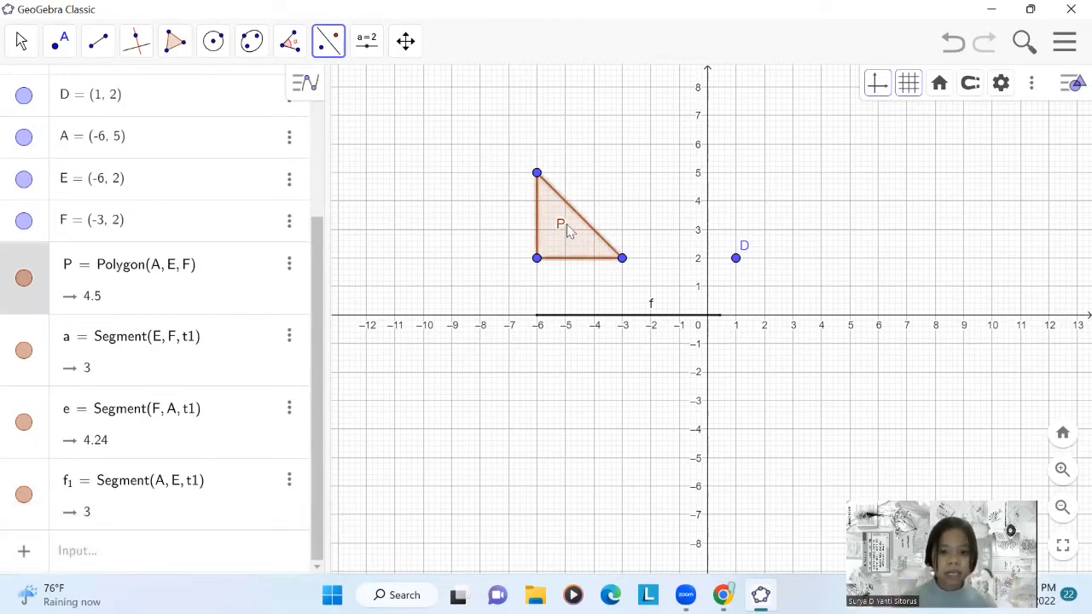
left_click(607, 323)
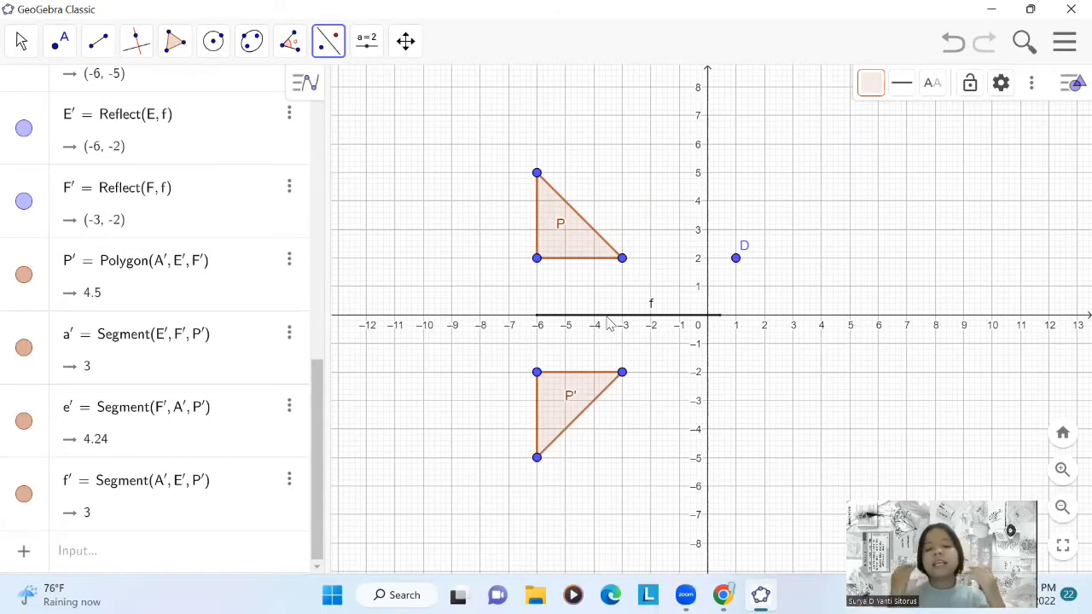
left_click(576, 204)
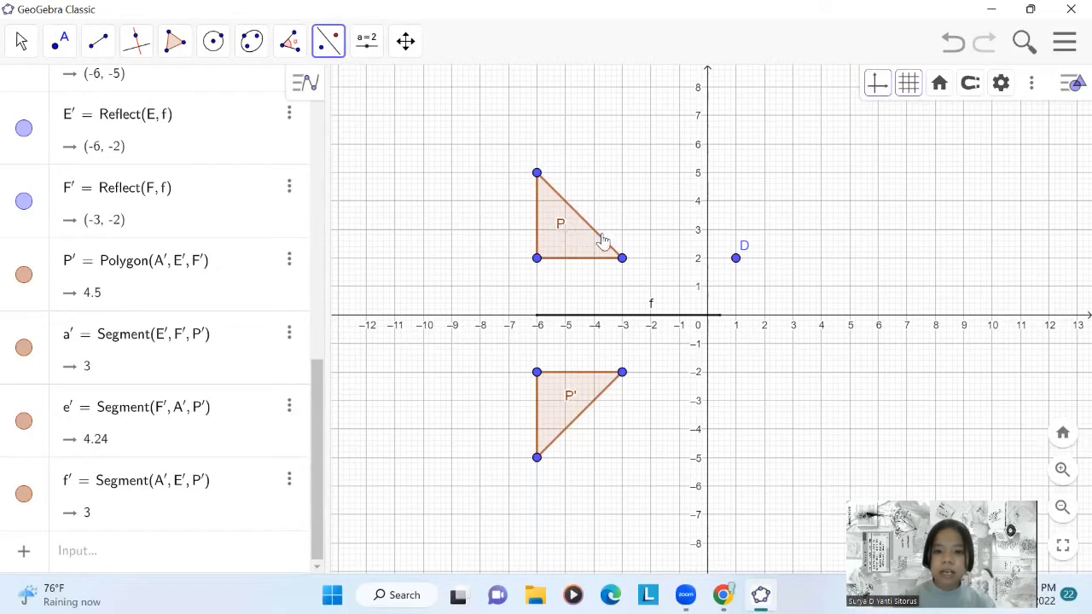
left_click(561, 229)
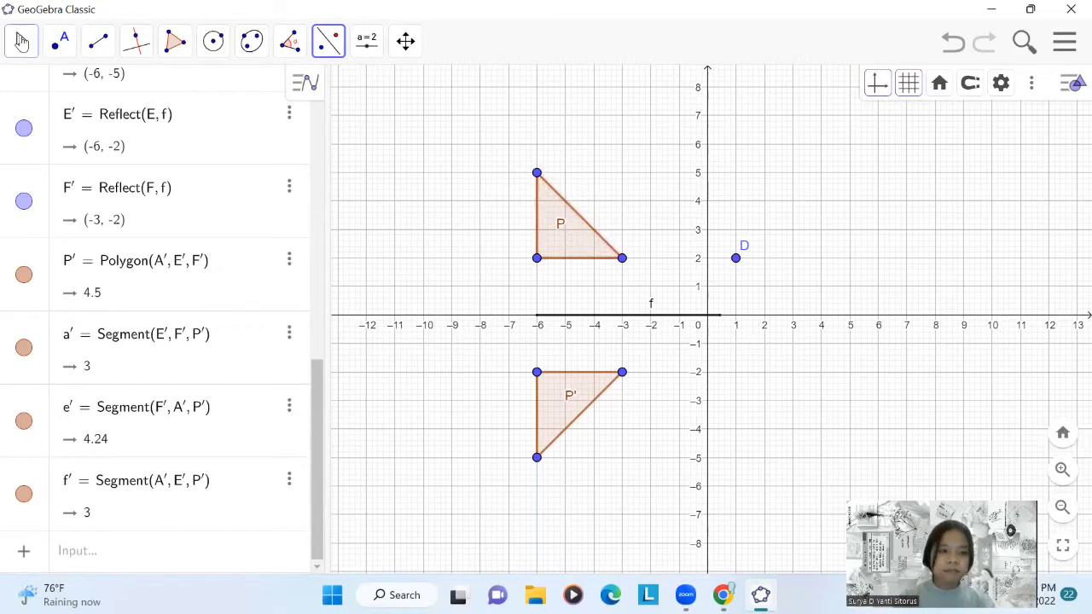
Step: Move triangle P two units to the right with the Move tool
left_click(21, 41)
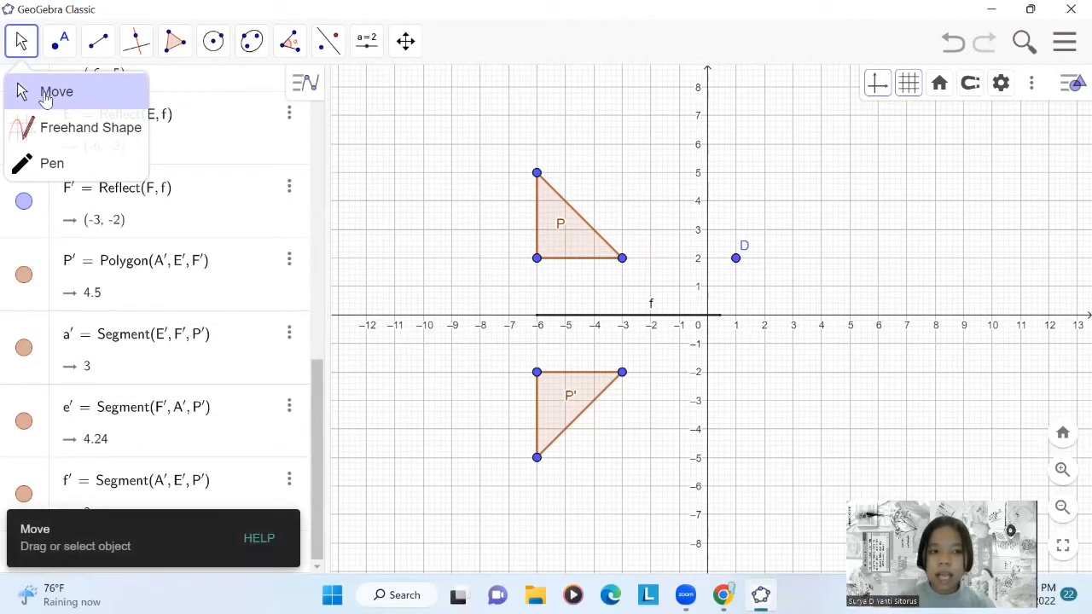
left_click(47, 99)
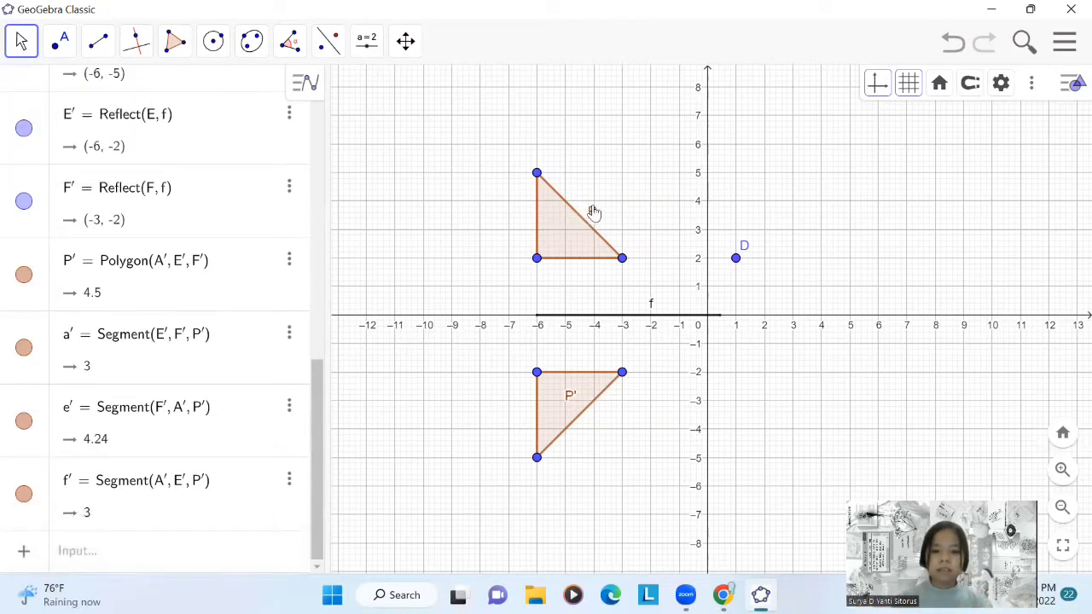
left_click(577, 245)
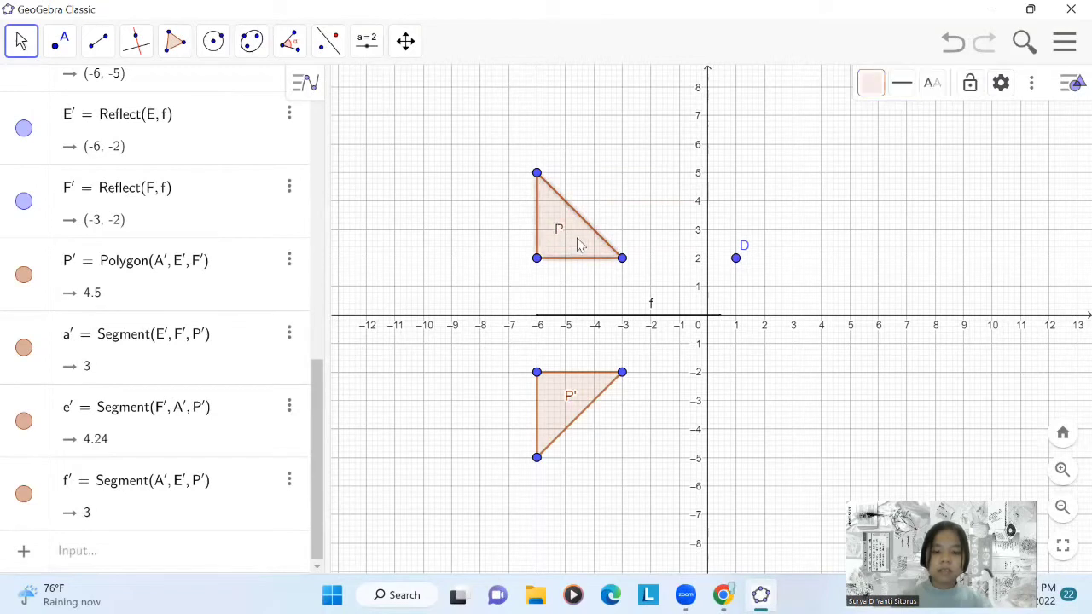
left_click_drag(578, 245, 641, 243)
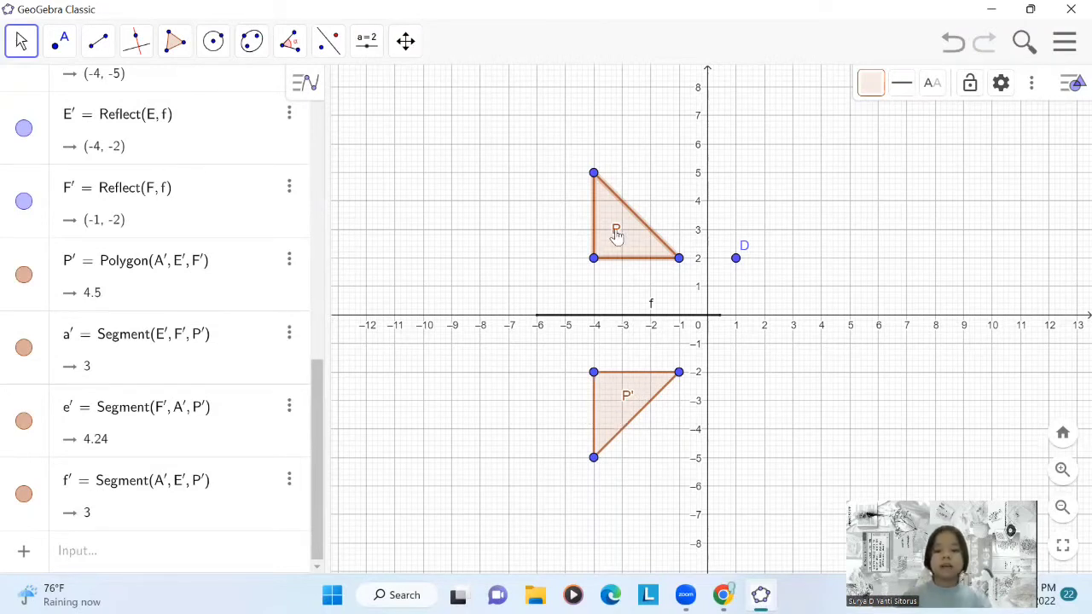
Step: Shift triangle P's label, undo the moves, and move P two units right and one unit up from its original position
left_click_drag(616, 235, 742, 214)
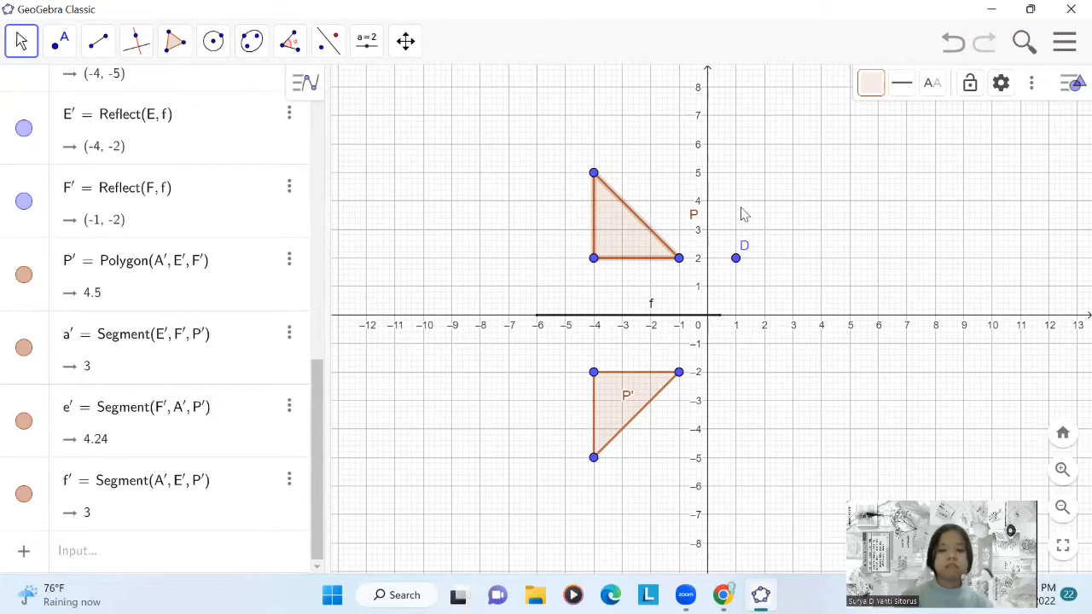
key("ctrl+z")
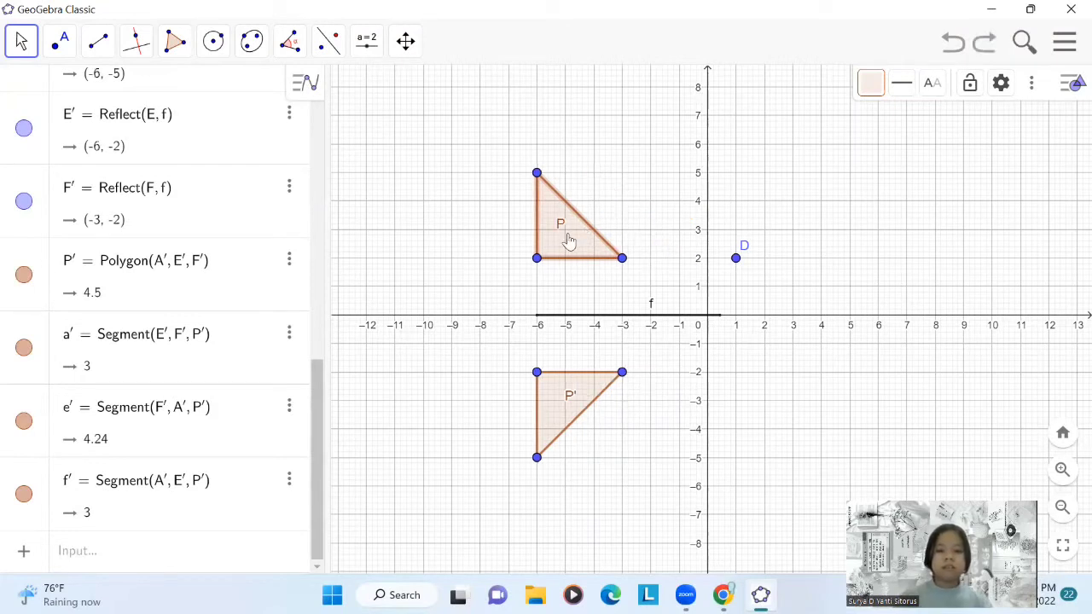
left_click_drag(569, 241, 622, 212)
left_click(778, 318)
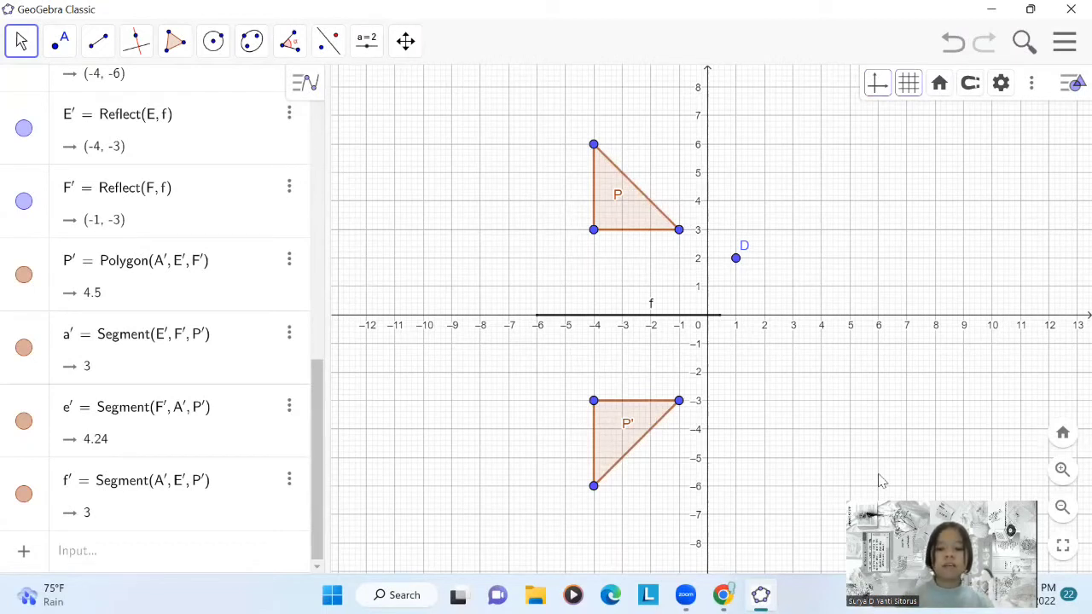
Step: Switch to Chrome and open the activity "Refleksi terhadap Suatu Garis" from the GeoGebra profile's resources
left_click(723, 595)
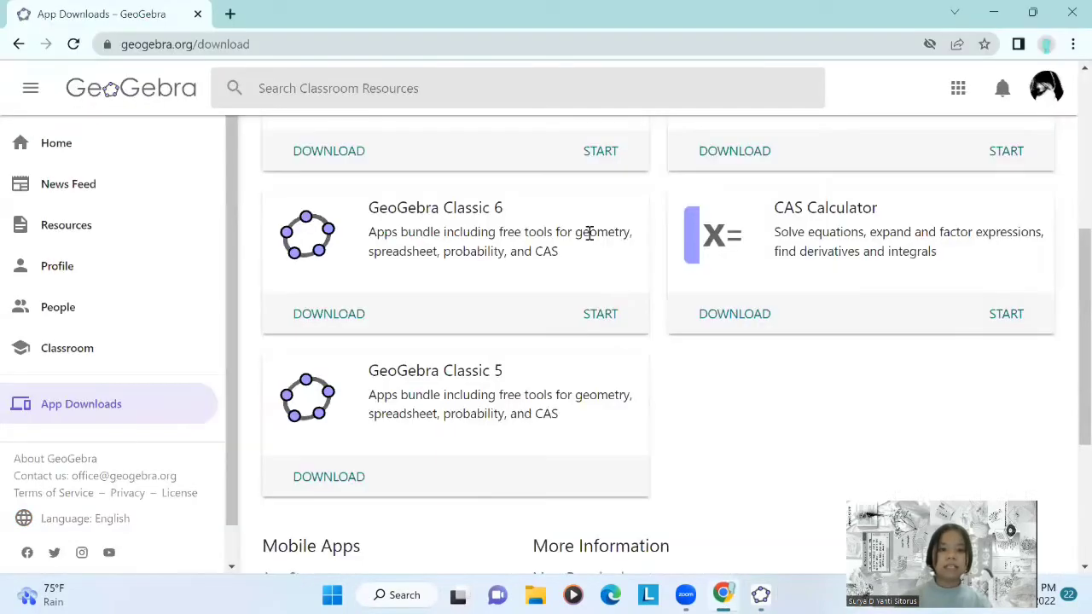
left_click(231, 13)
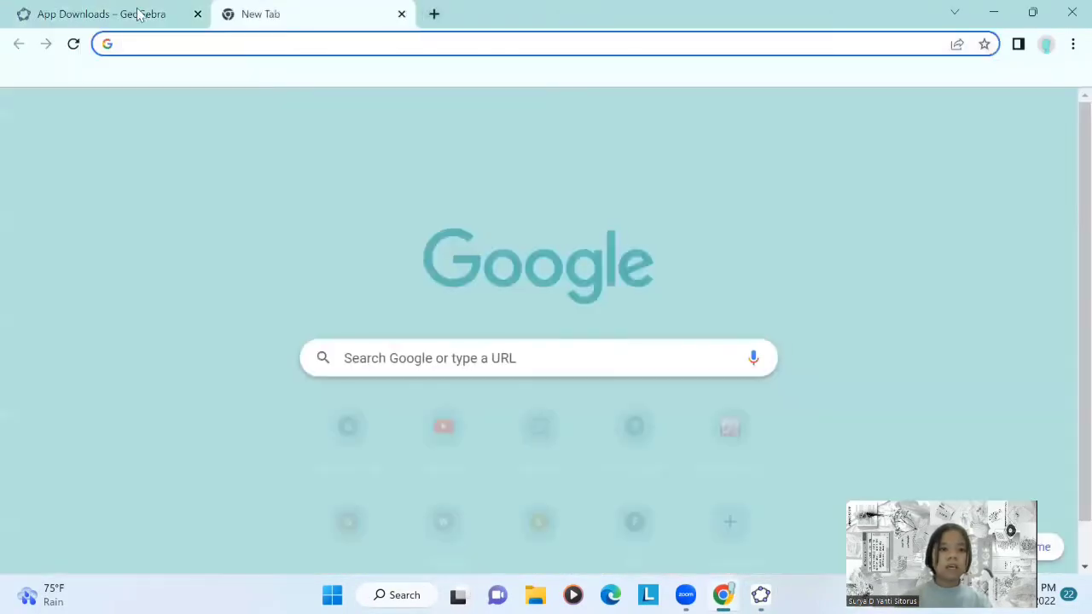
left_click(128, 12)
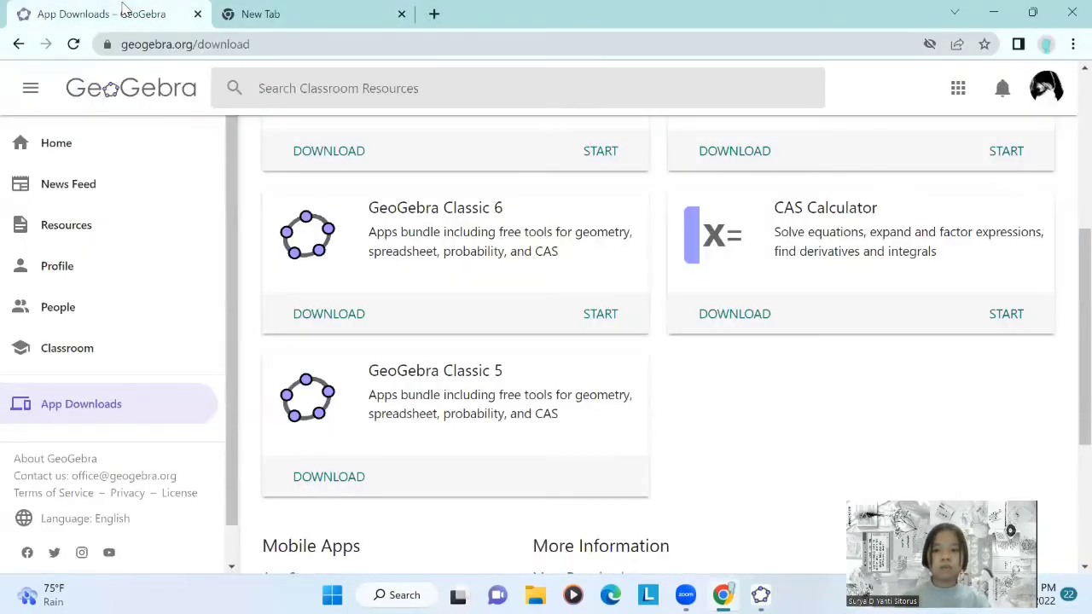
left_click(1048, 88)
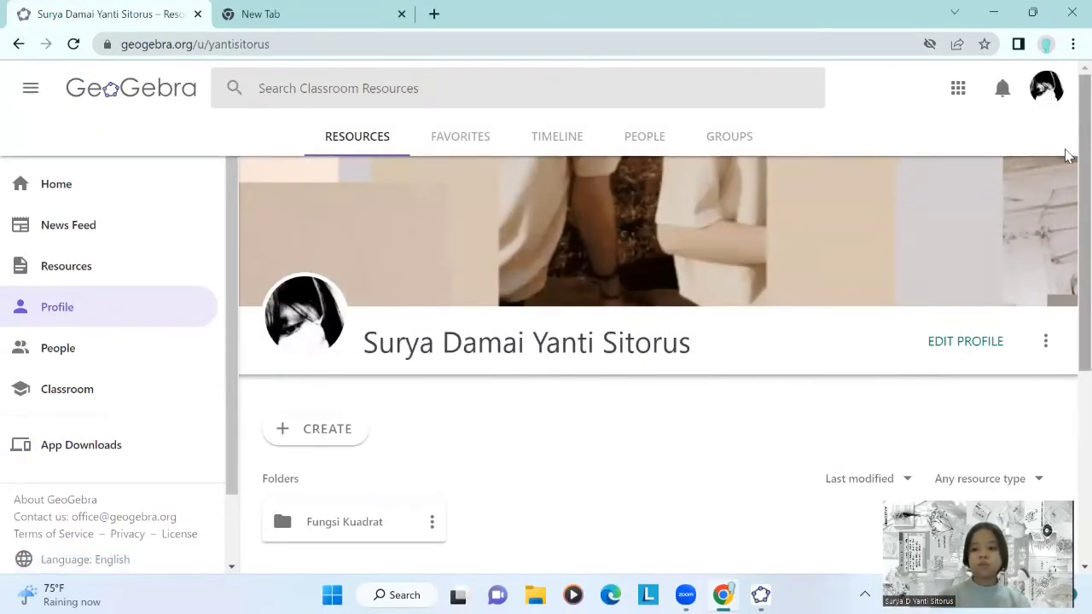
left_click_drag(1067, 176, 1068, 369)
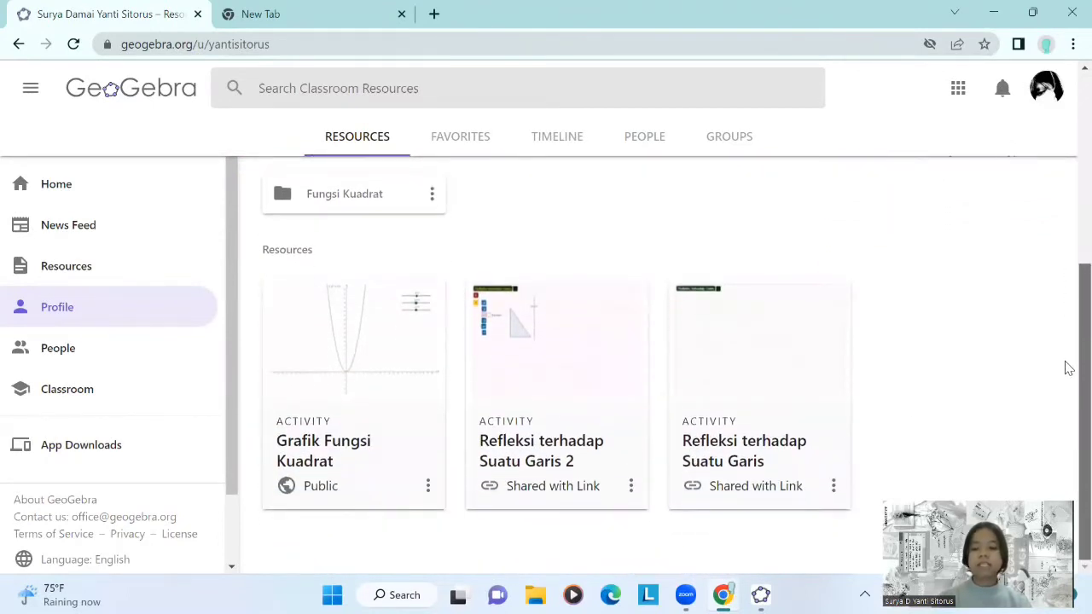
left_click(749, 387)
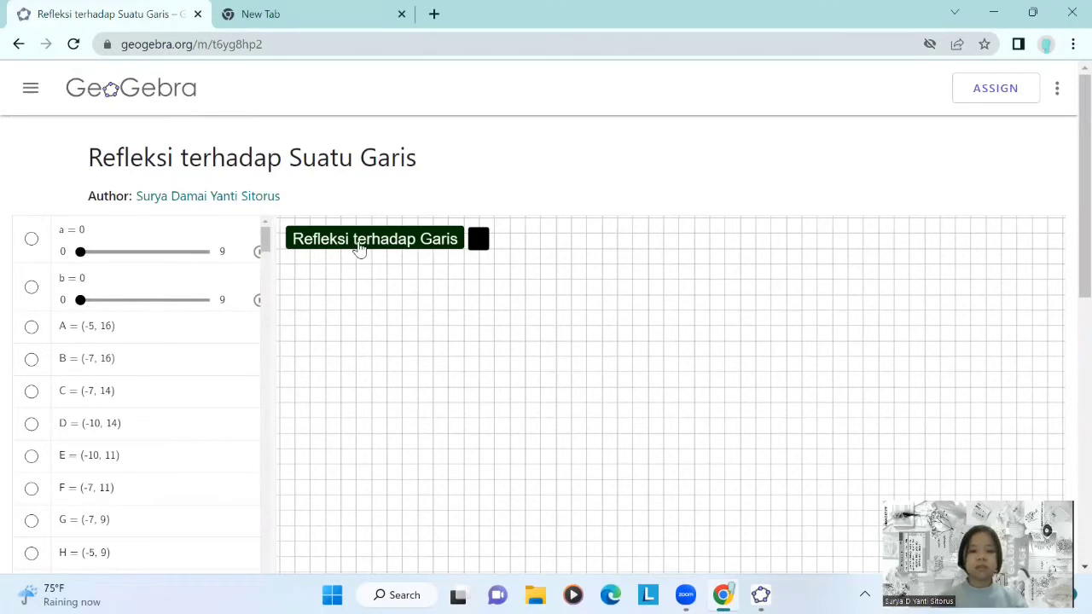
Step: Start the "Refleksi terhadap Garis" applet and display exercise 3's triangle with its reflected image (Bayangan)
left_click(357, 247)
scroll(357, 247, "down", 2)
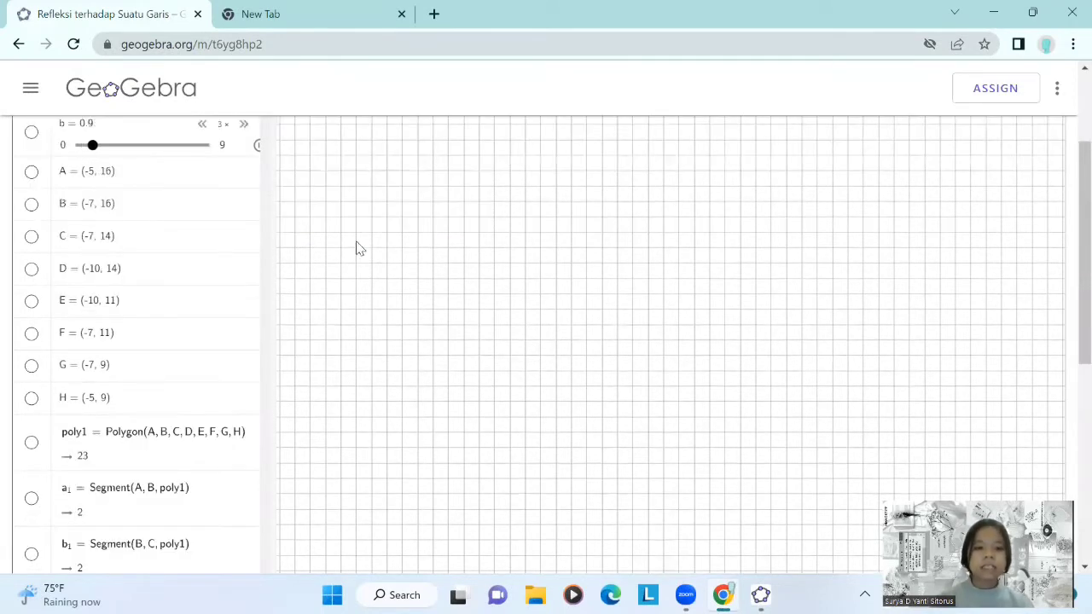
scroll(1066, 205, "up", 2)
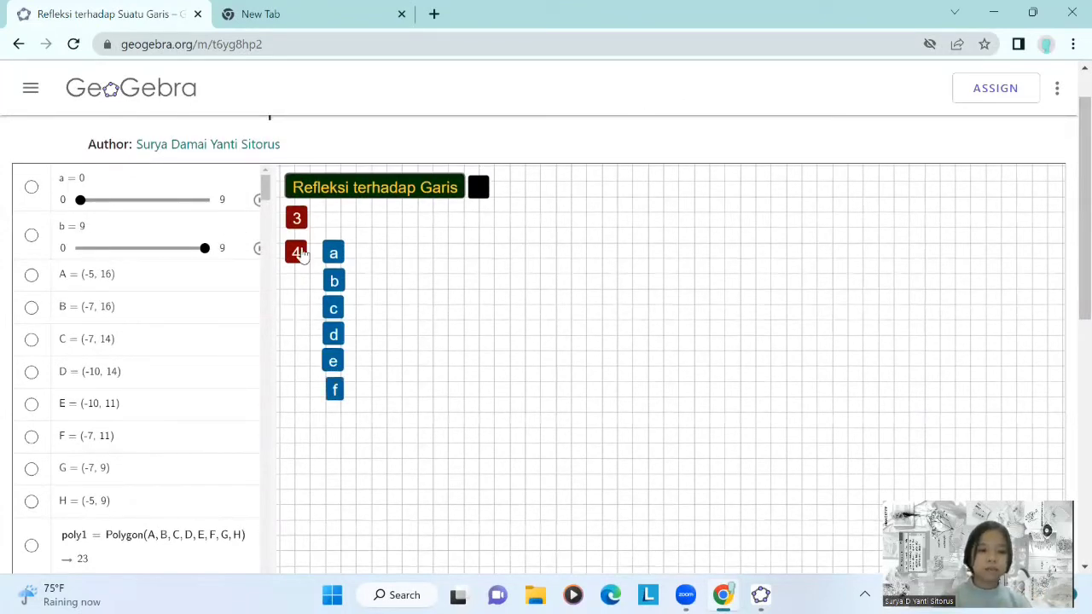
left_click(297, 220)
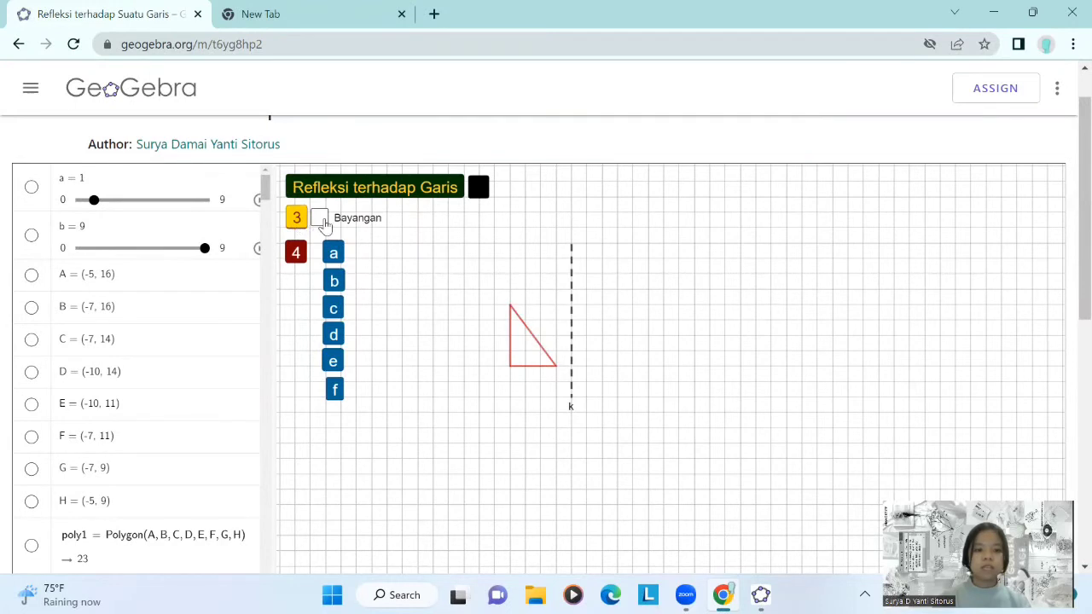
left_click(320, 219)
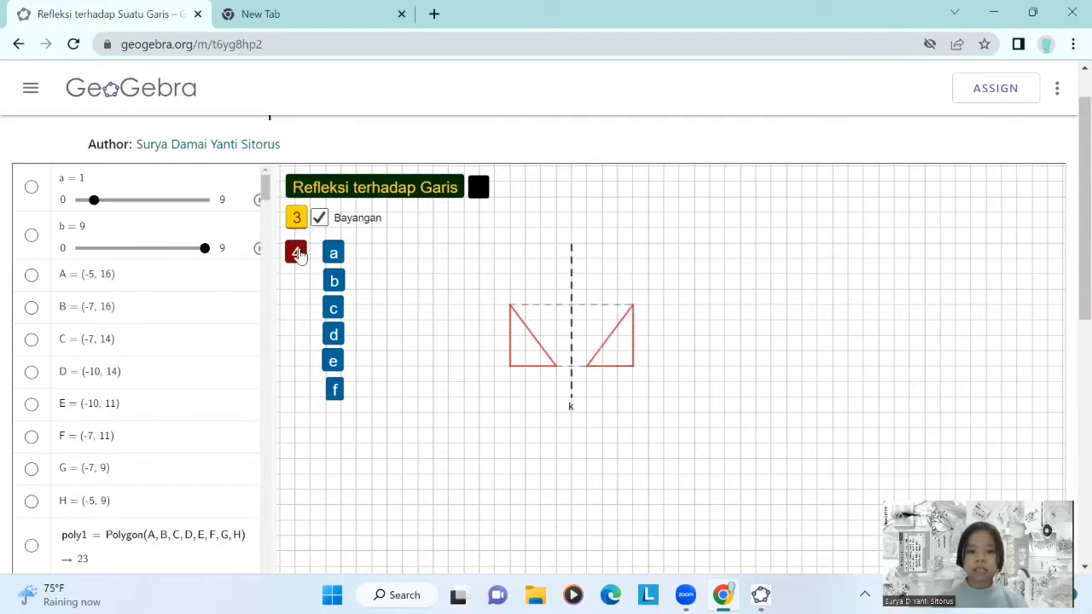
Step: Display figure 4a, return to exercise 3, and hide the reflected image of its triangle
left_click(333, 251)
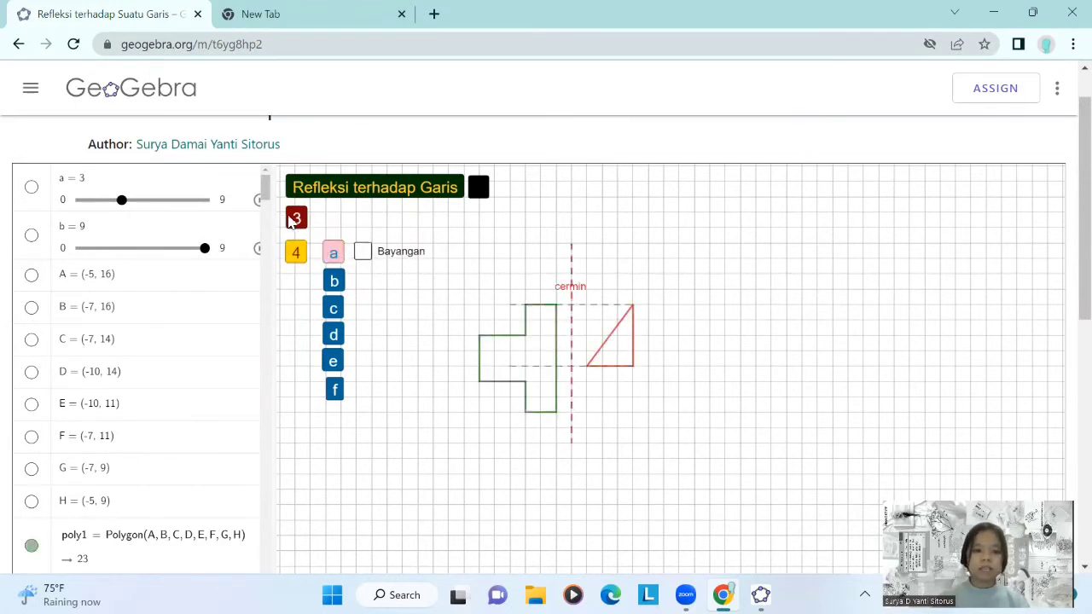
left_click(296, 218)
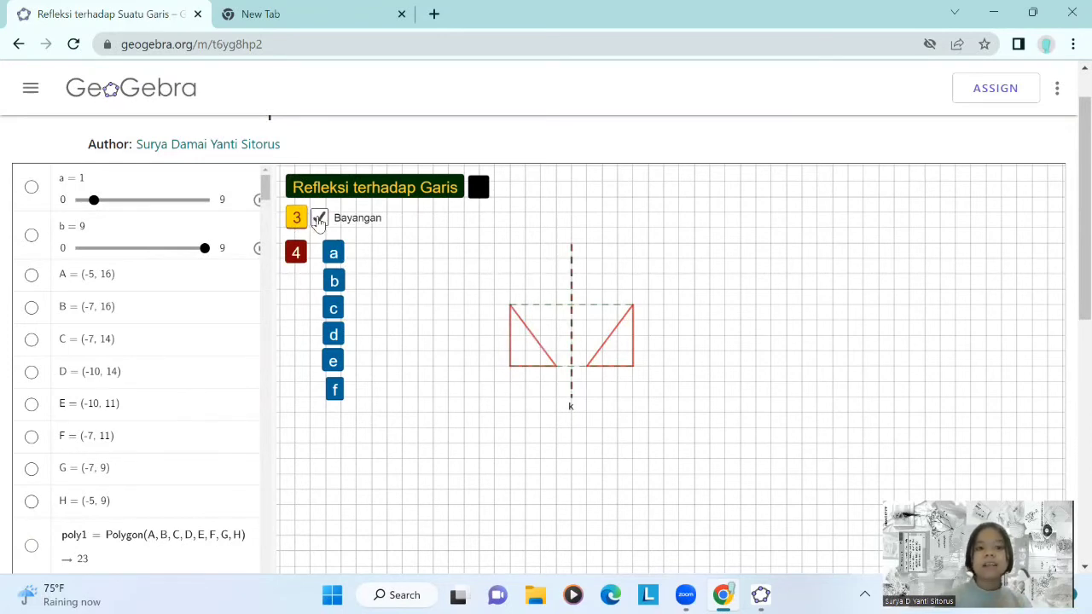
left_click(318, 220)
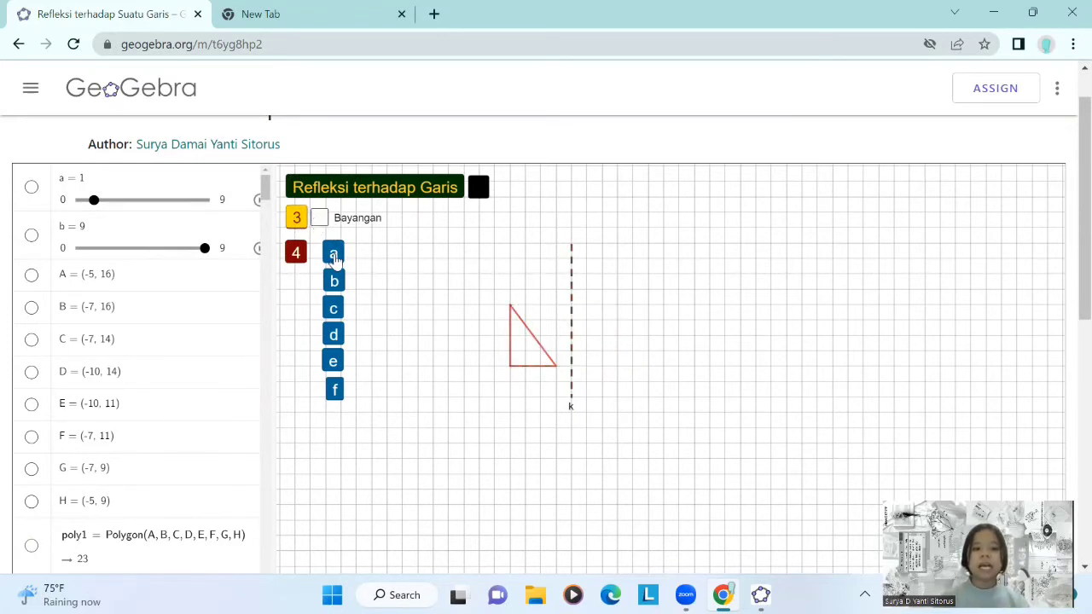
Step: Display exercise 4's figures a and b in turn, showing and hiding the Bayangan of each
left_click(334, 252)
left_click(362, 254)
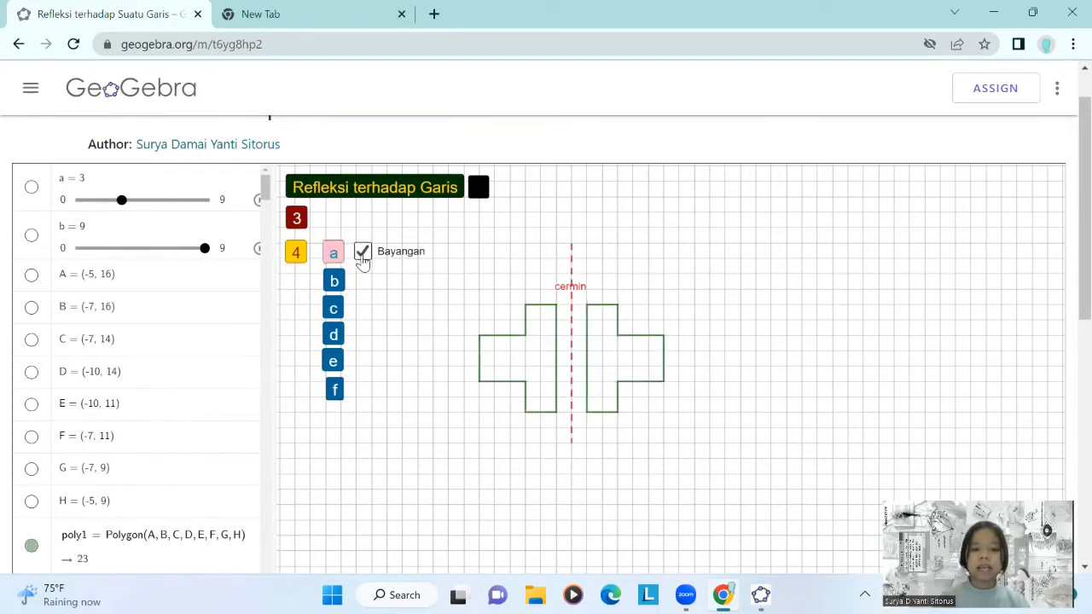
left_click(362, 252)
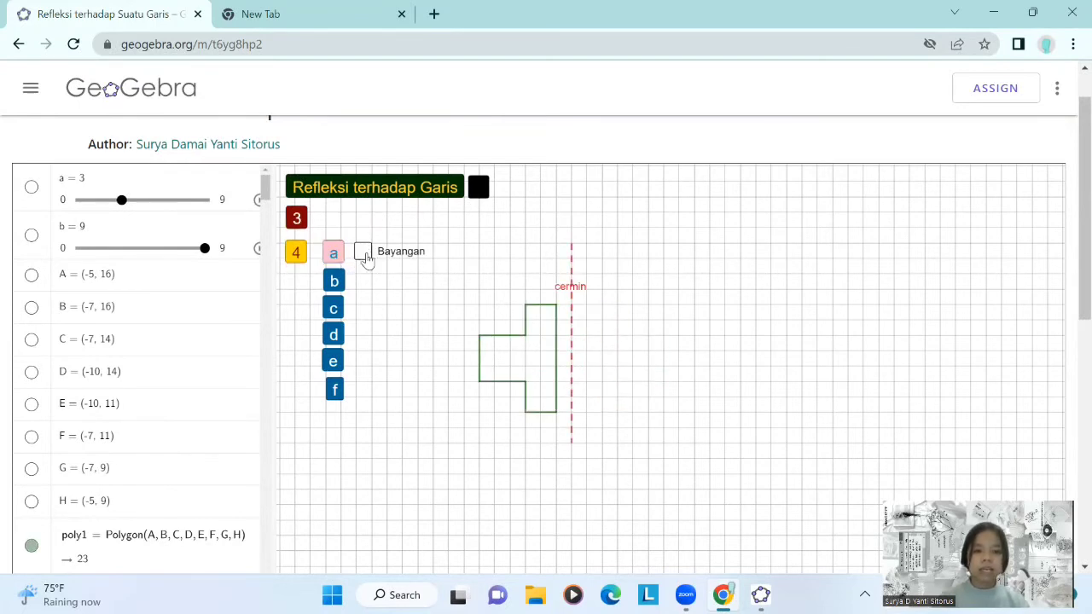
left_click(334, 282)
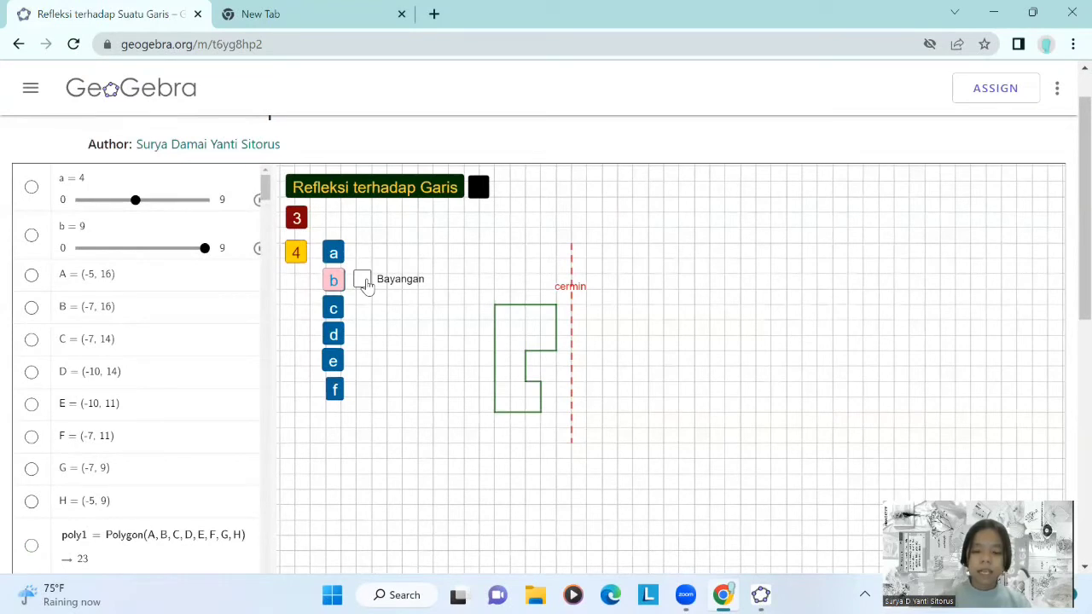
left_click(362, 280)
left_click(362, 281)
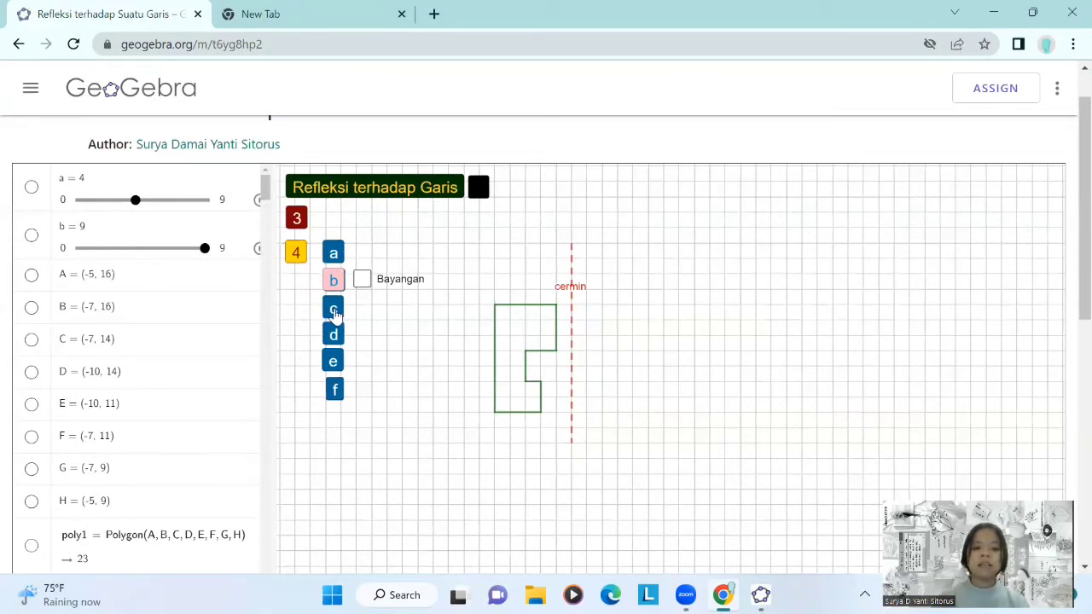
Step: Display exercise 4's figures c and d in turn, showing and hiding the Bayangan of each
left_click(334, 311)
left_click(361, 310)
left_click(362, 311)
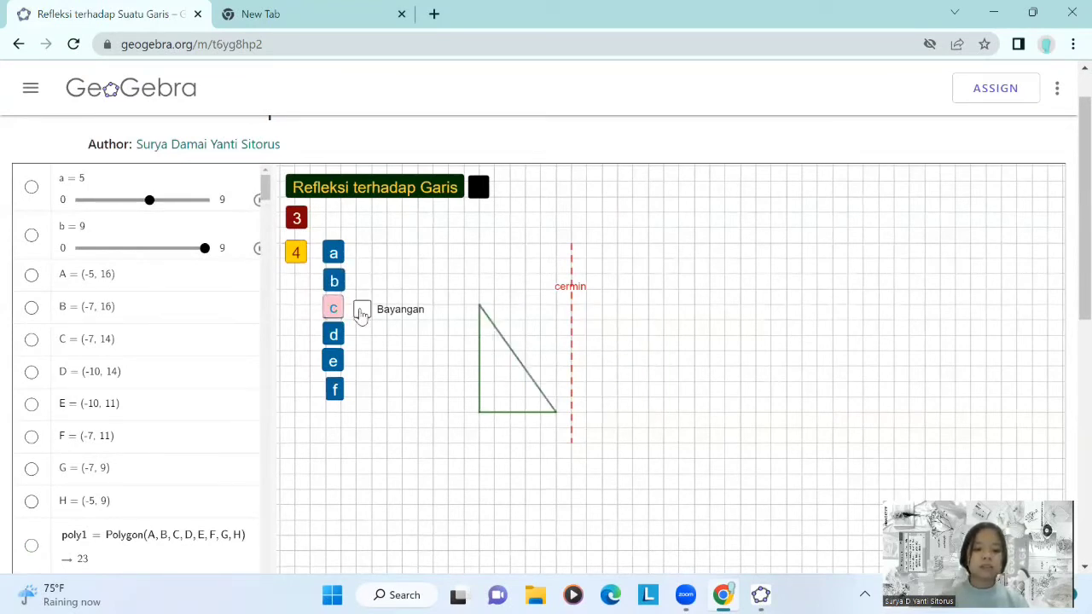
left_click(362, 311)
left_click(362, 312)
left_click(333, 336)
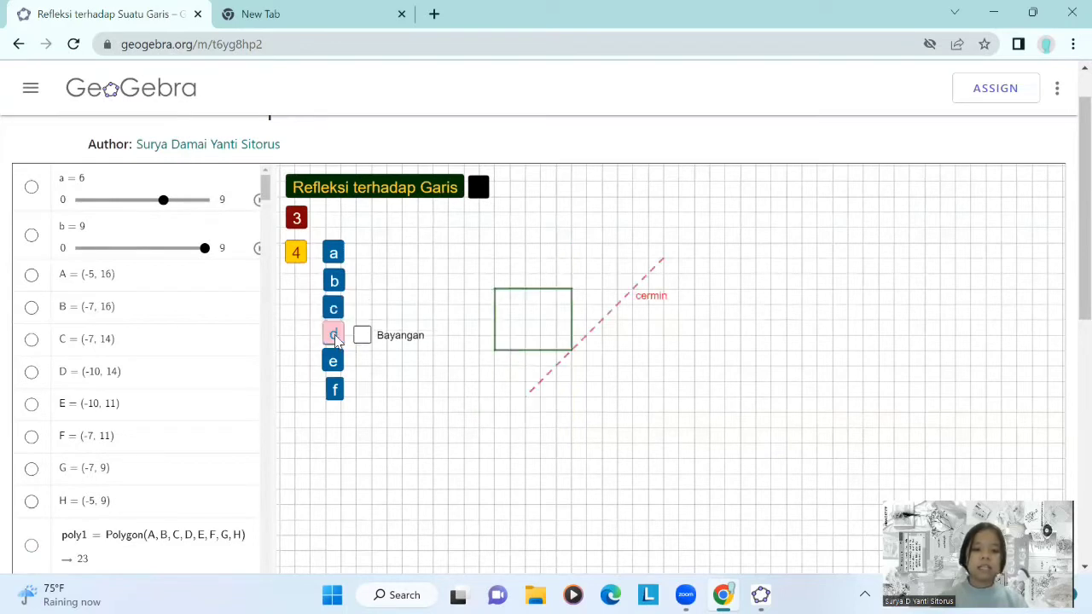
left_click(362, 338)
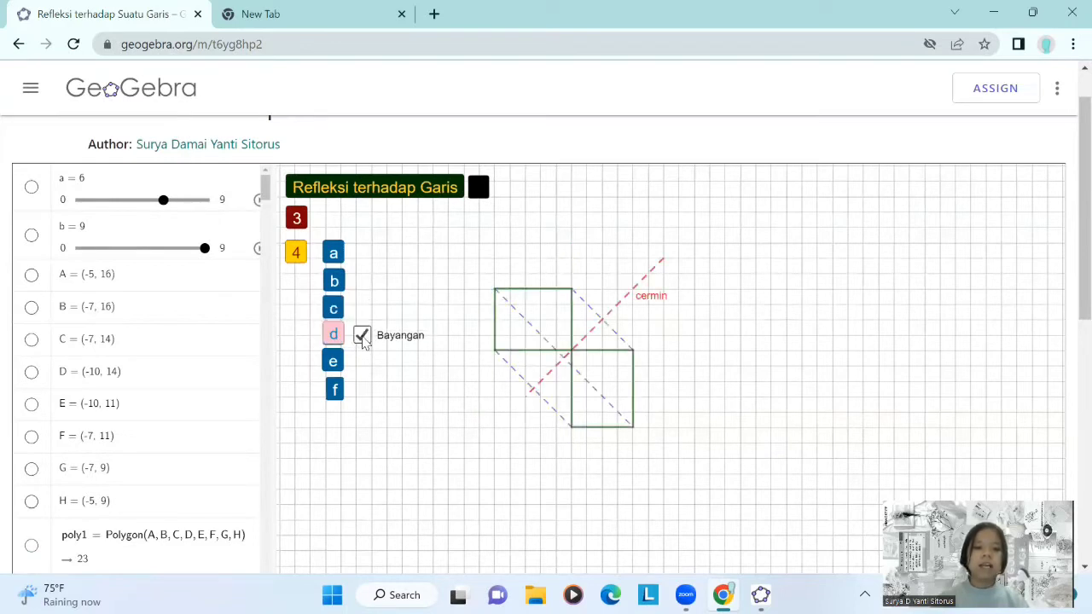
left_click(361, 338)
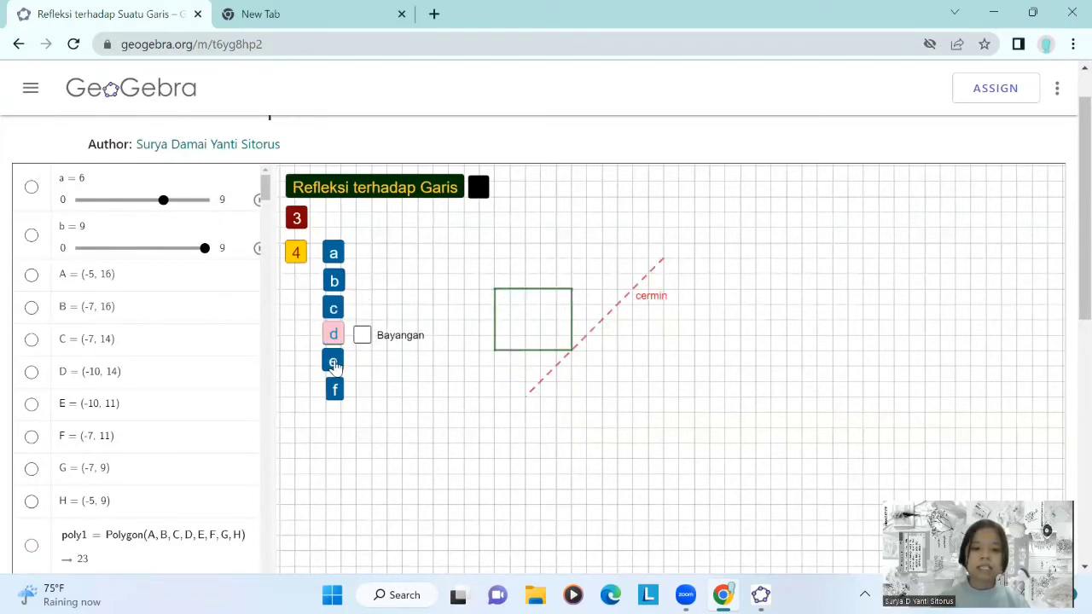
Step: Show and hide the Bayangan of exercise 4's figures e and f, and return to figure e
left_click(334, 361)
left_click(364, 362)
left_click(364, 362)
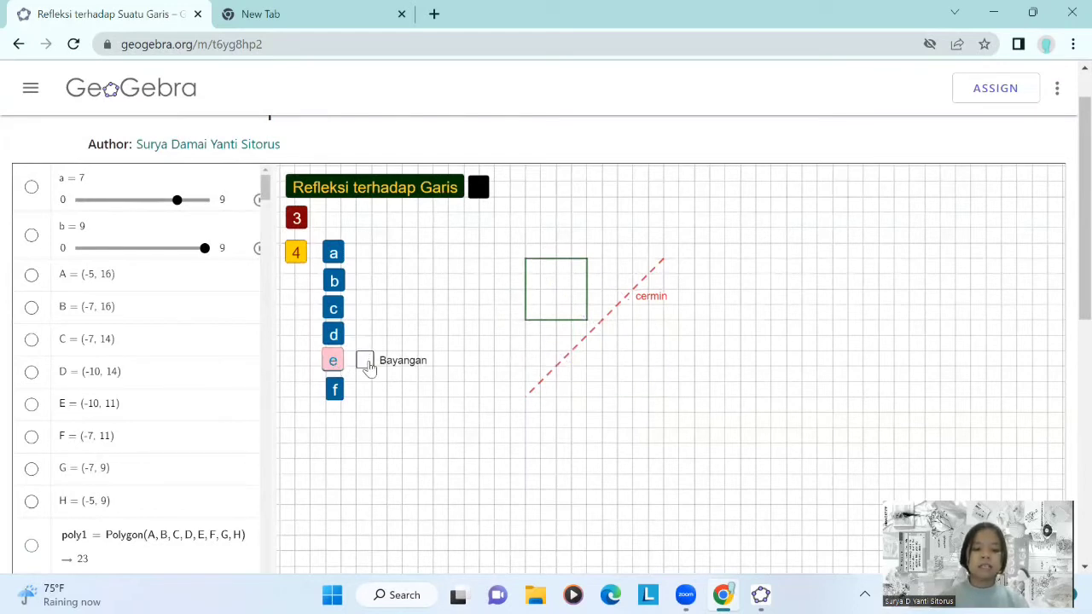
left_click(333, 390)
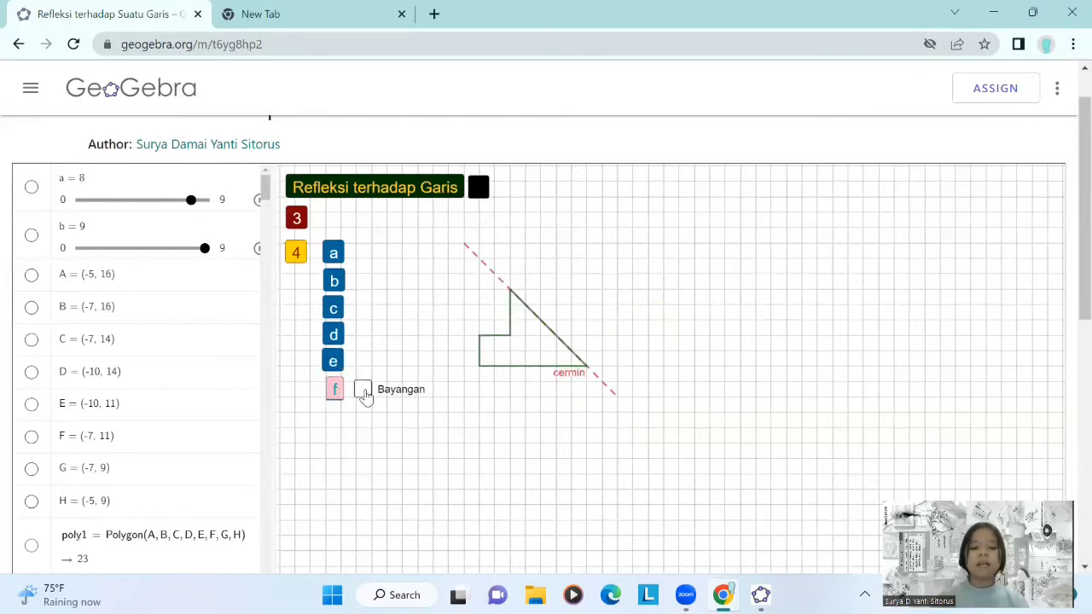
left_click(362, 390)
left_click(362, 390)
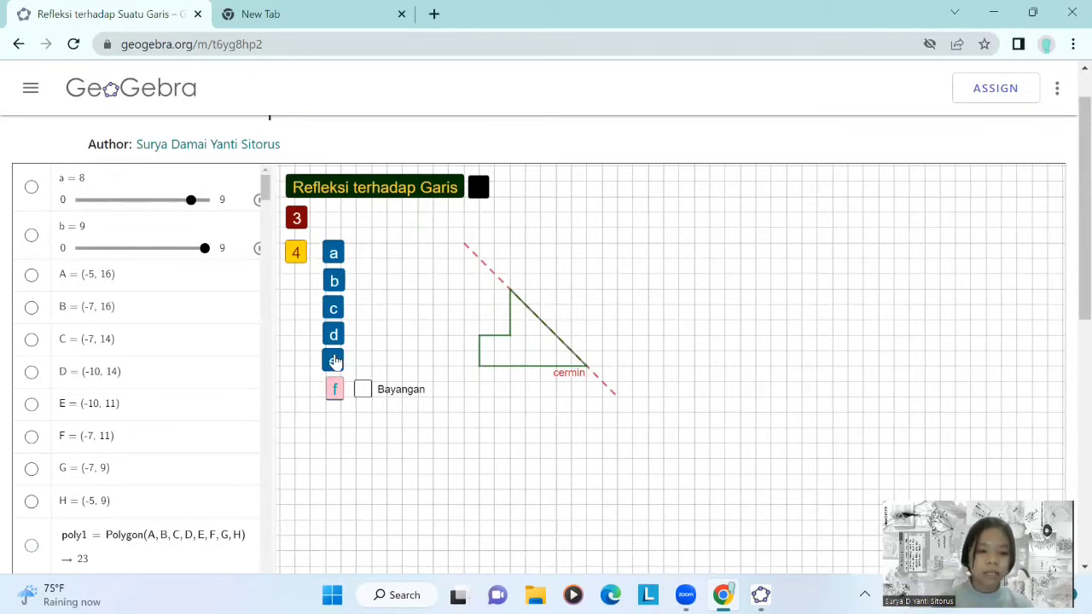
left_click(333, 361)
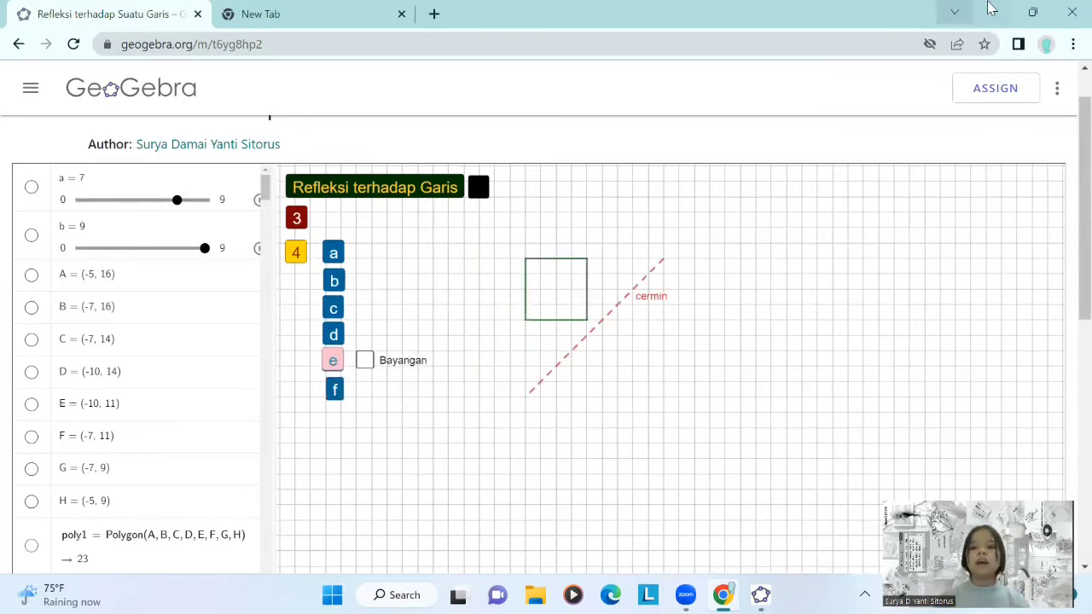
Step: Switch back to GeoGebra Classic and delete all objects from the construction
left_click(994, 13)
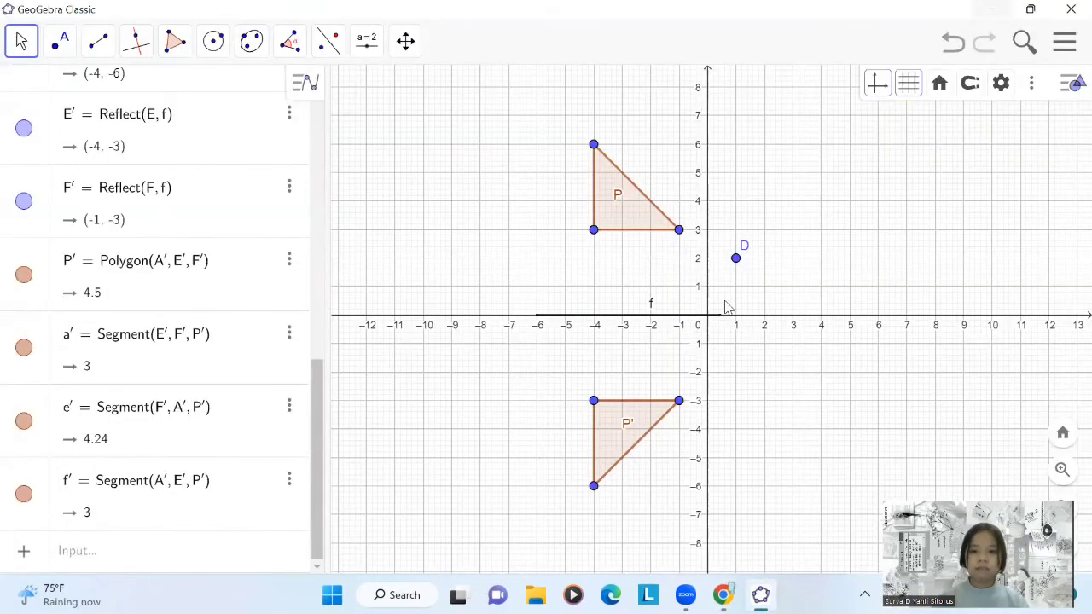
key("ctrl+a")
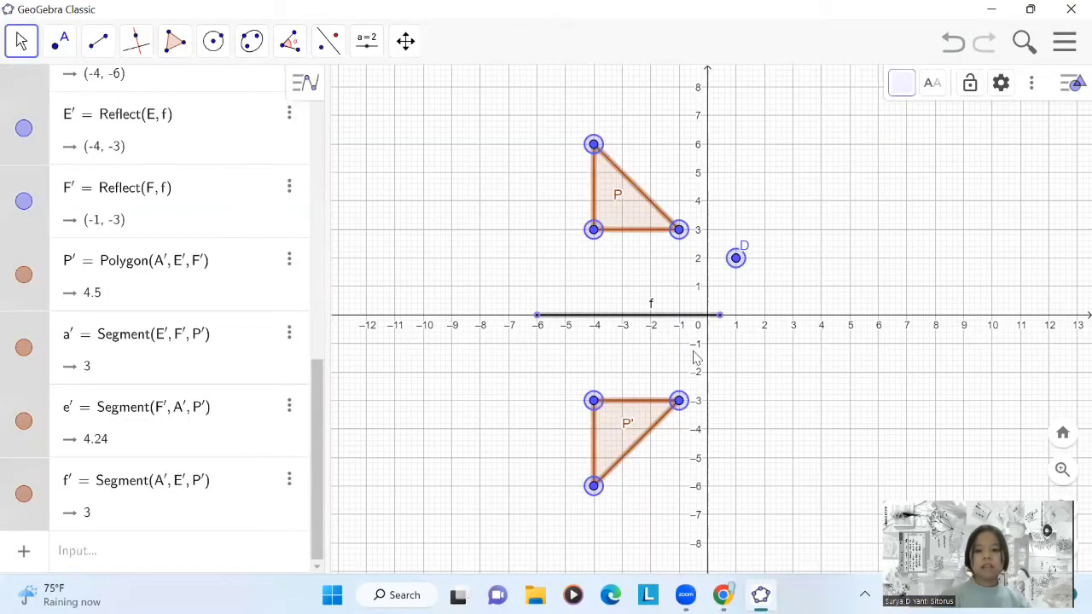
key("Delete")
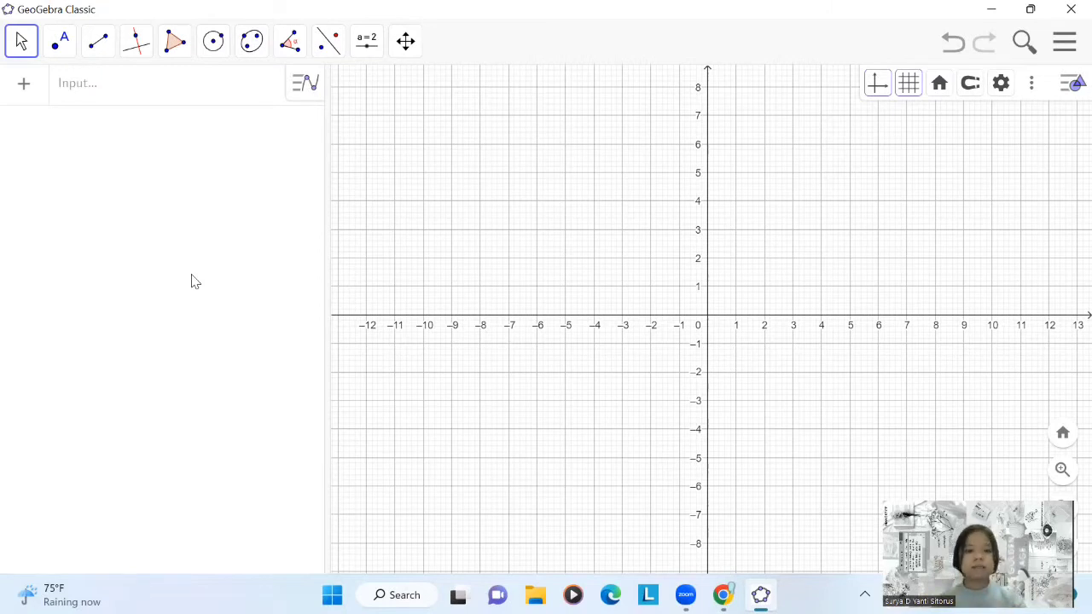
Step: Draw a regular polygon with 5 vertices, placing its first two points at (-6, 5) and (-6, 3)
left_click(173, 50)
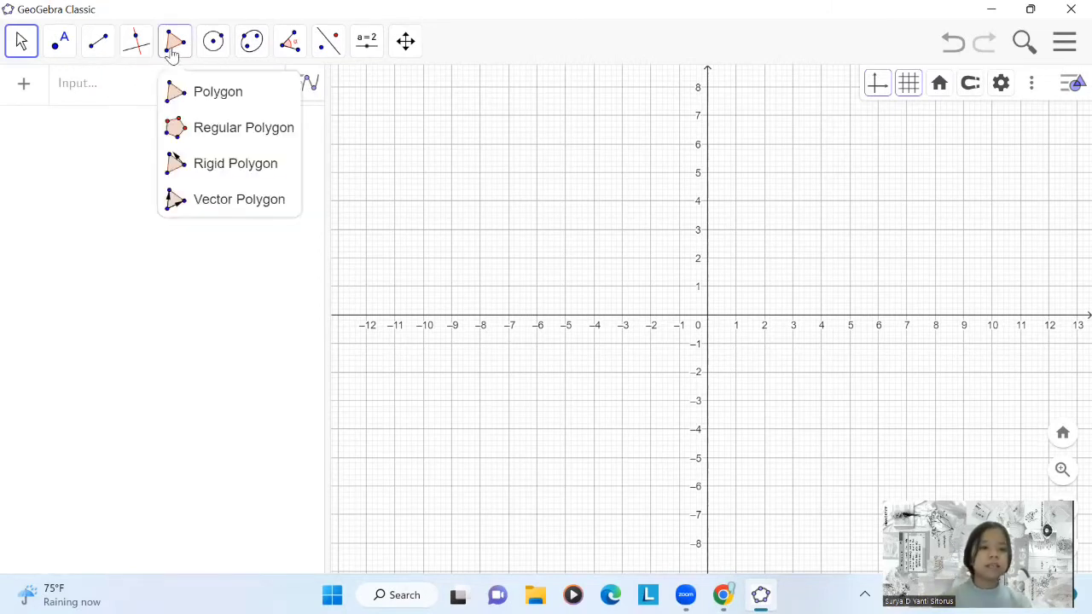
left_click(217, 130)
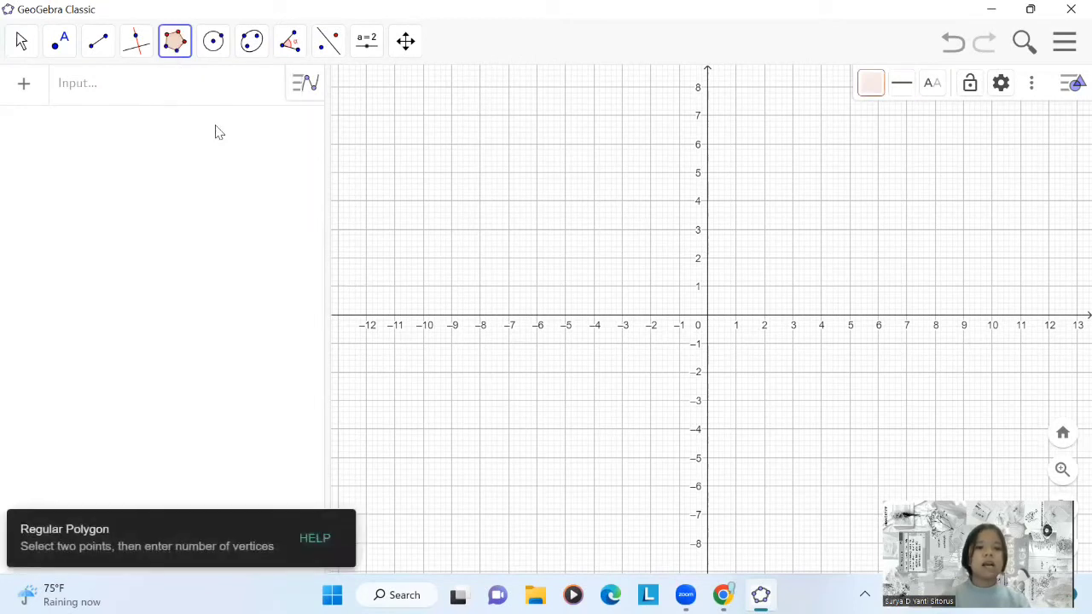
left_click(537, 173)
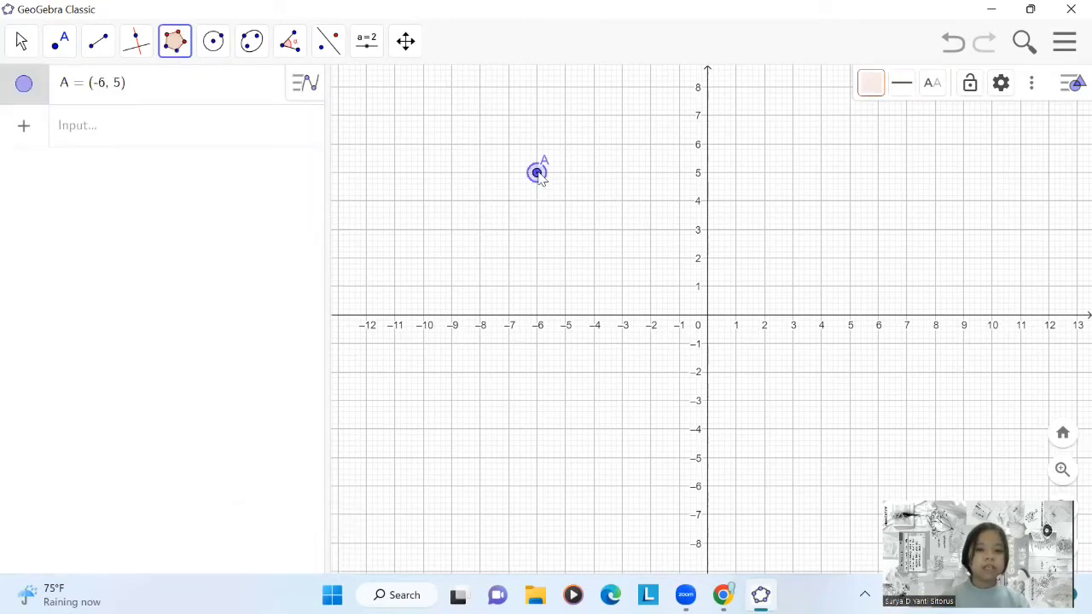
left_click(538, 233)
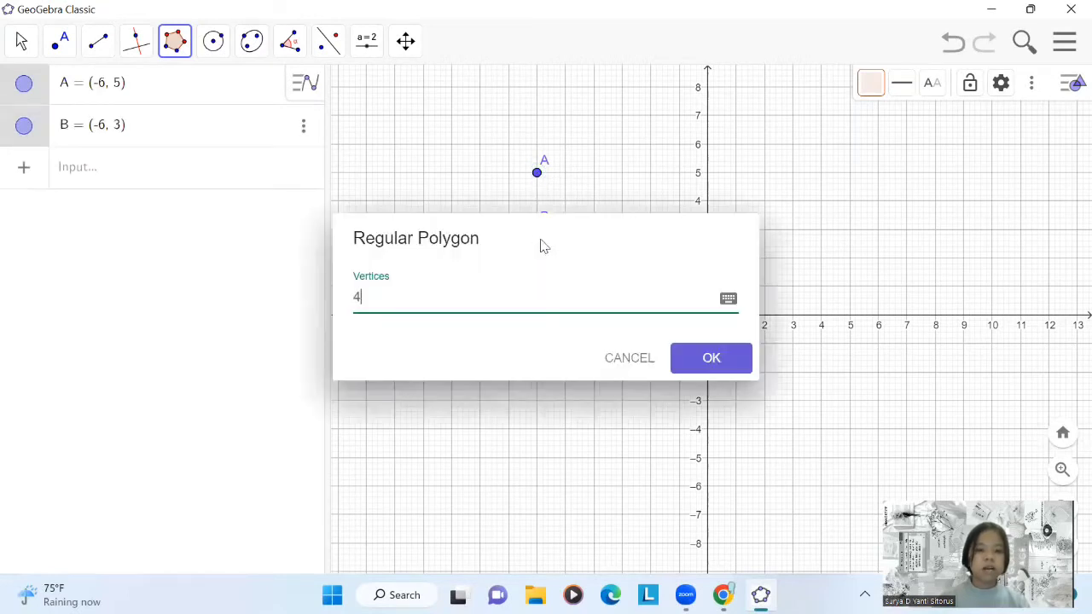
key("BackSpace")
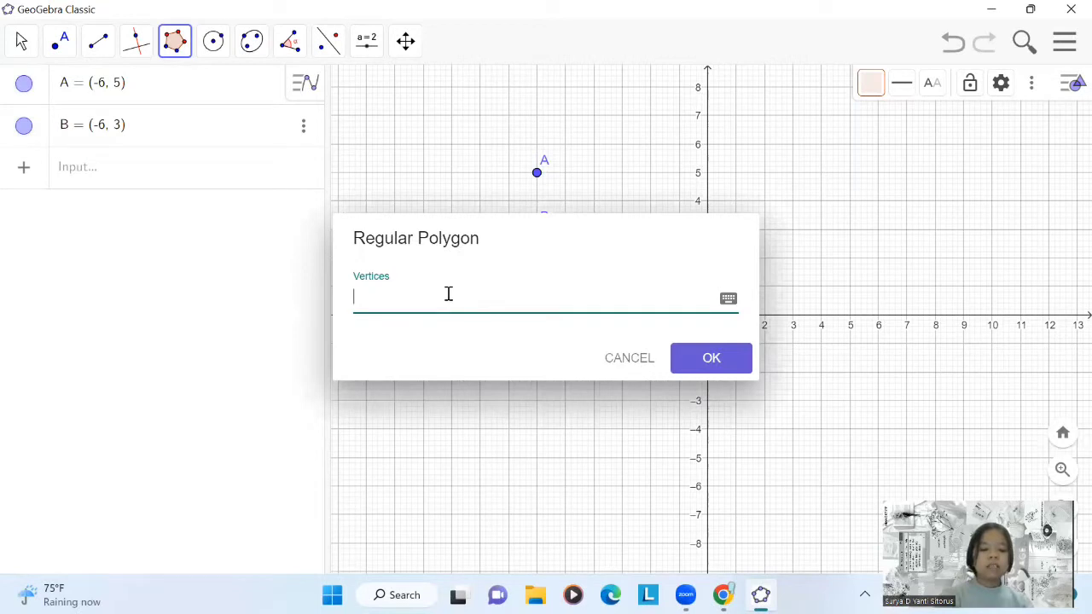
type("5")
key("Return")
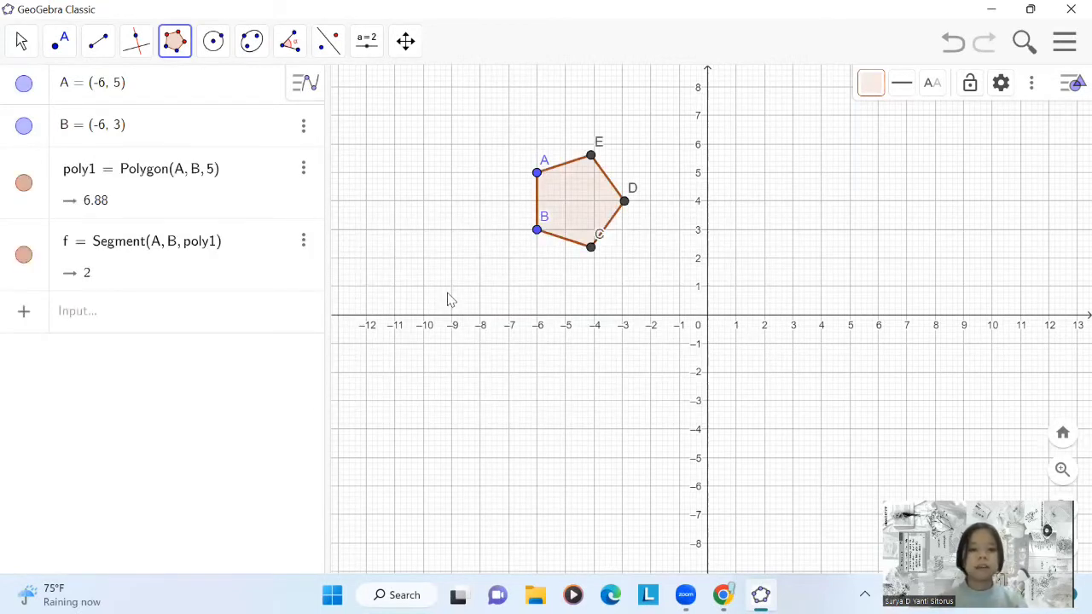
left_click(336, 48)
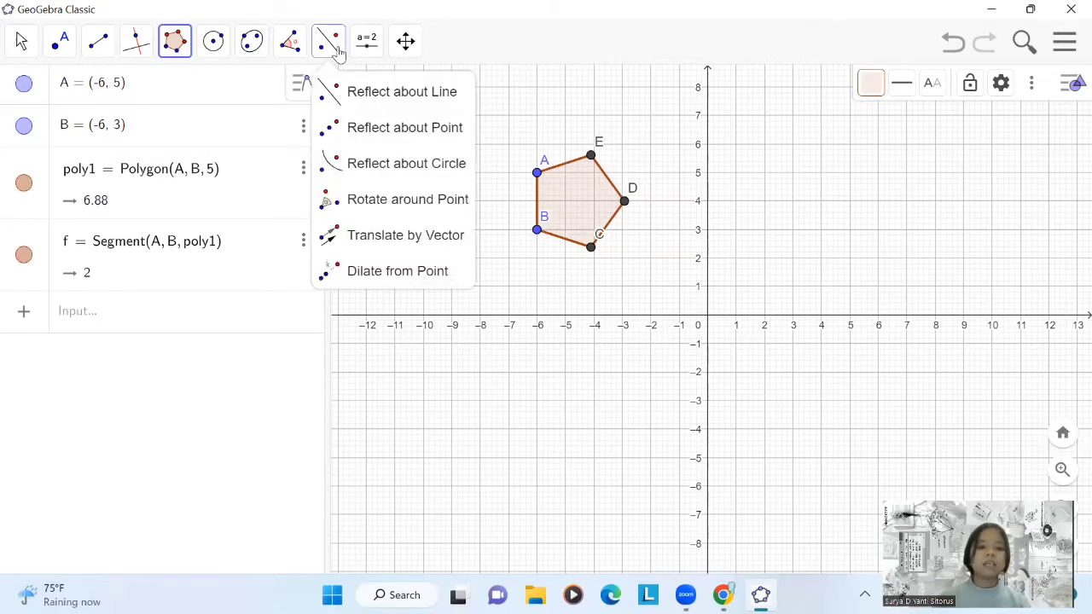
left_click(403, 199)
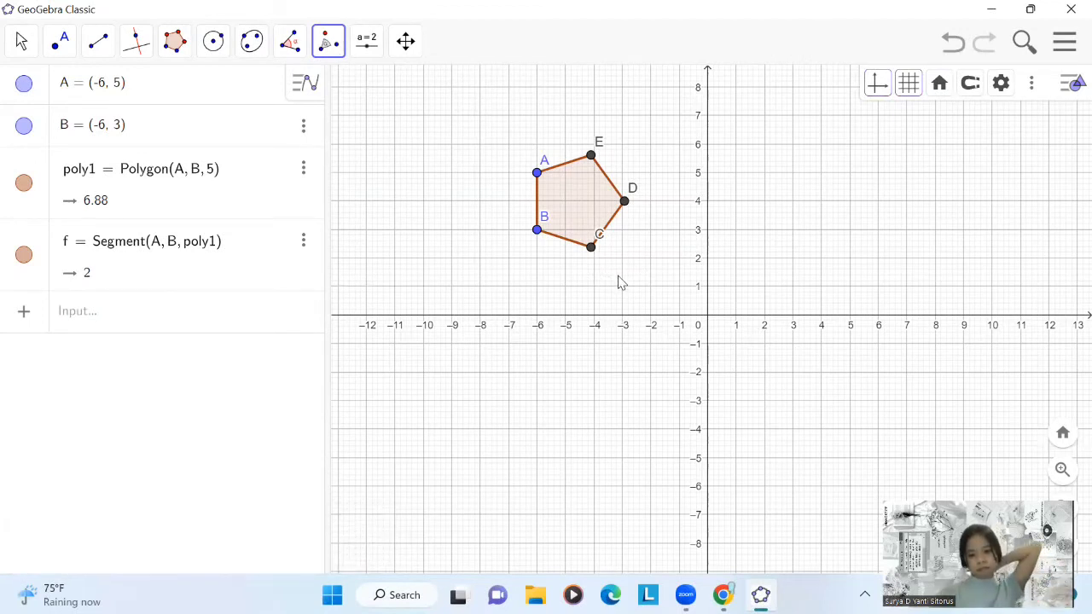
left_click(587, 221)
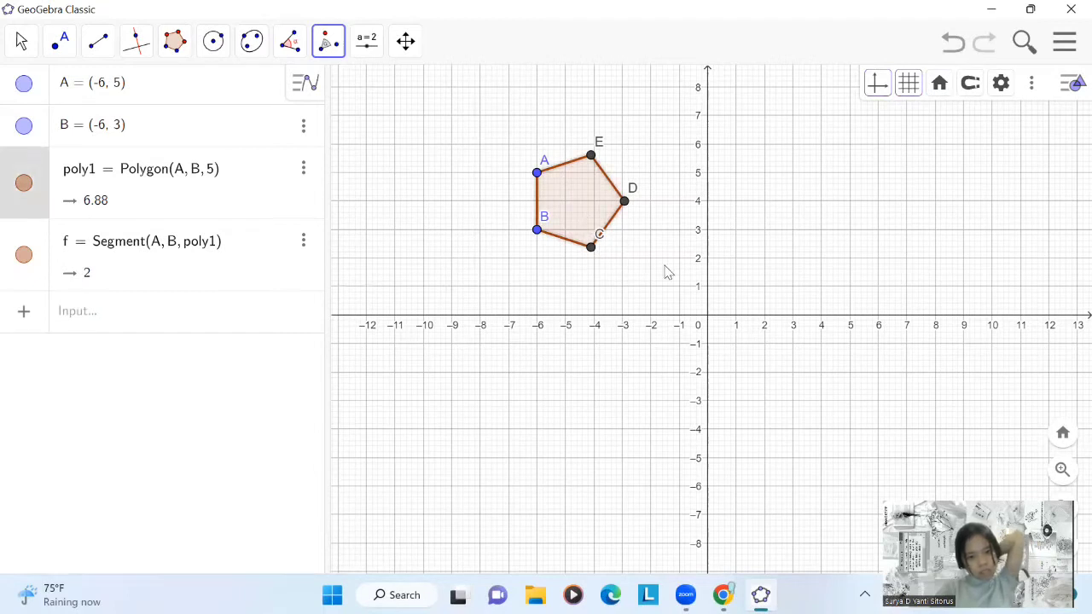
left_click(667, 272)
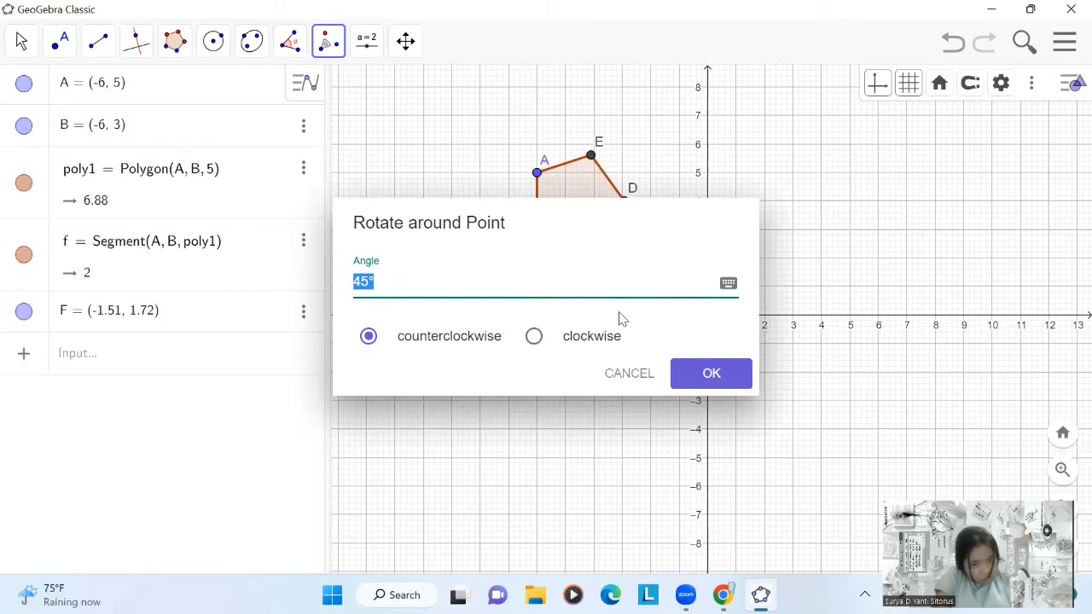
left_click(620, 379)
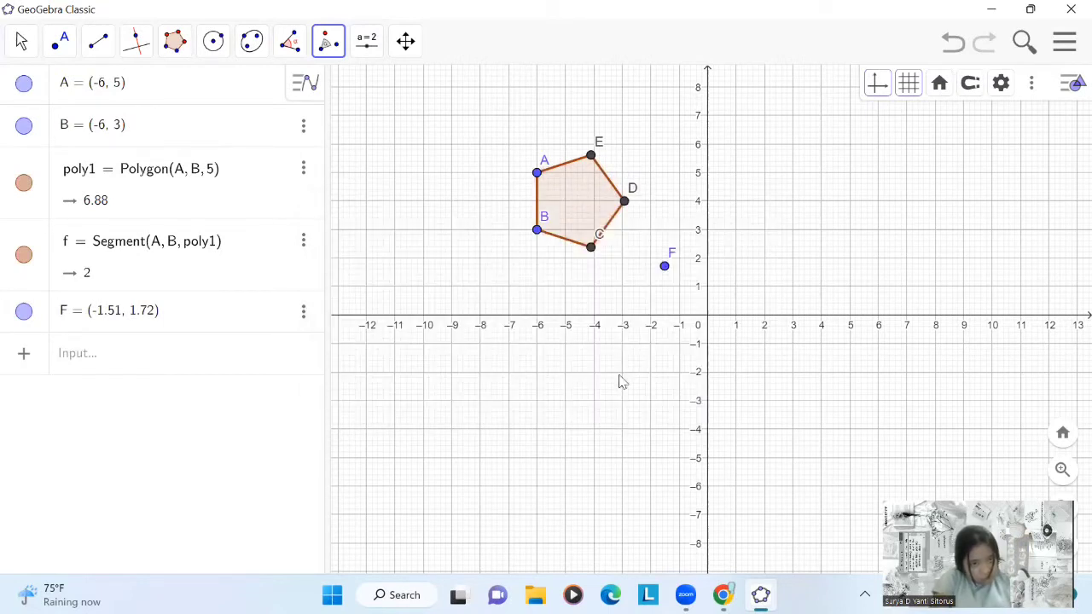
left_click(329, 43)
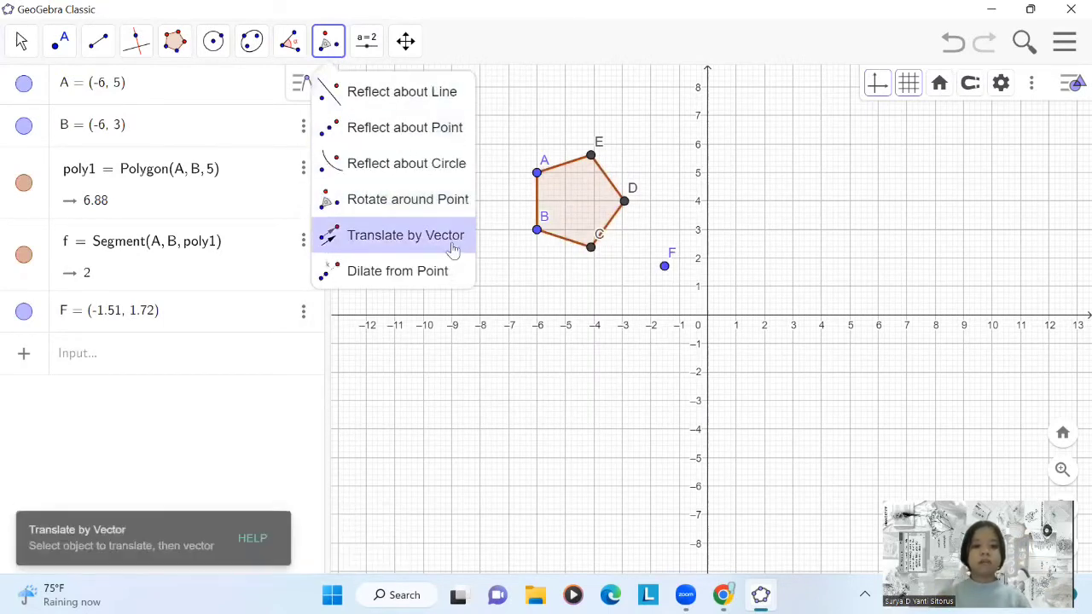
left_click(405, 209)
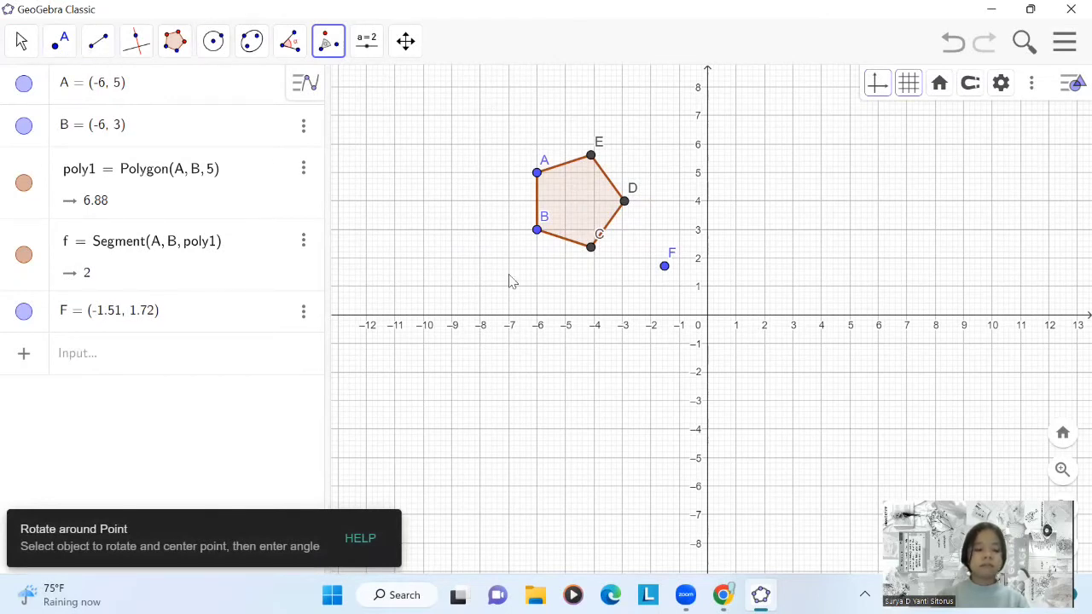
key("ctrl+z")
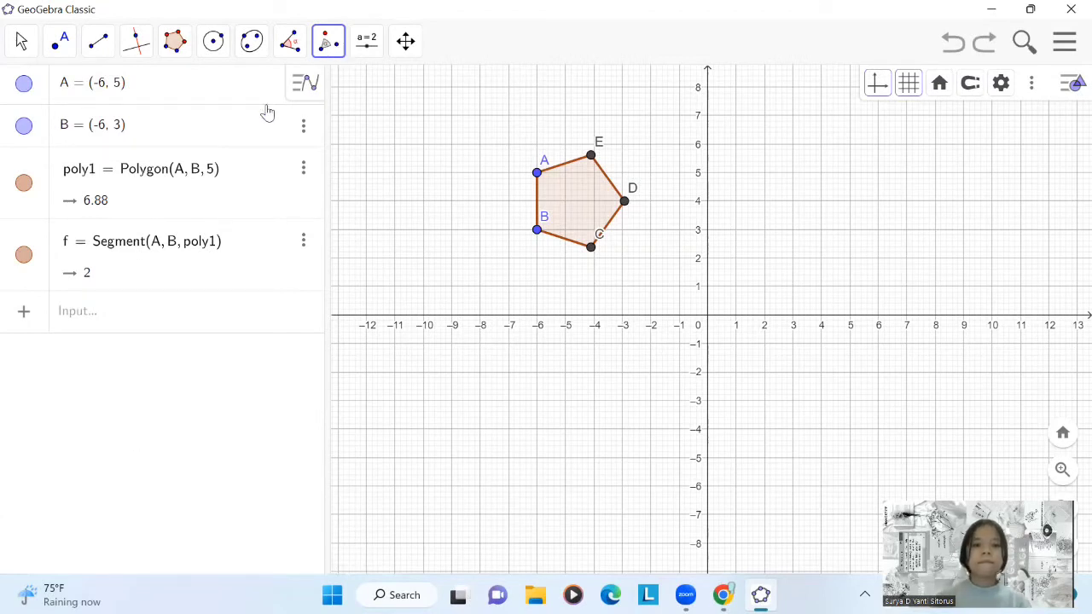
Step: Rotate the pentagon 30° counterclockwise around a new center point at (-1, 1)
left_click(329, 47)
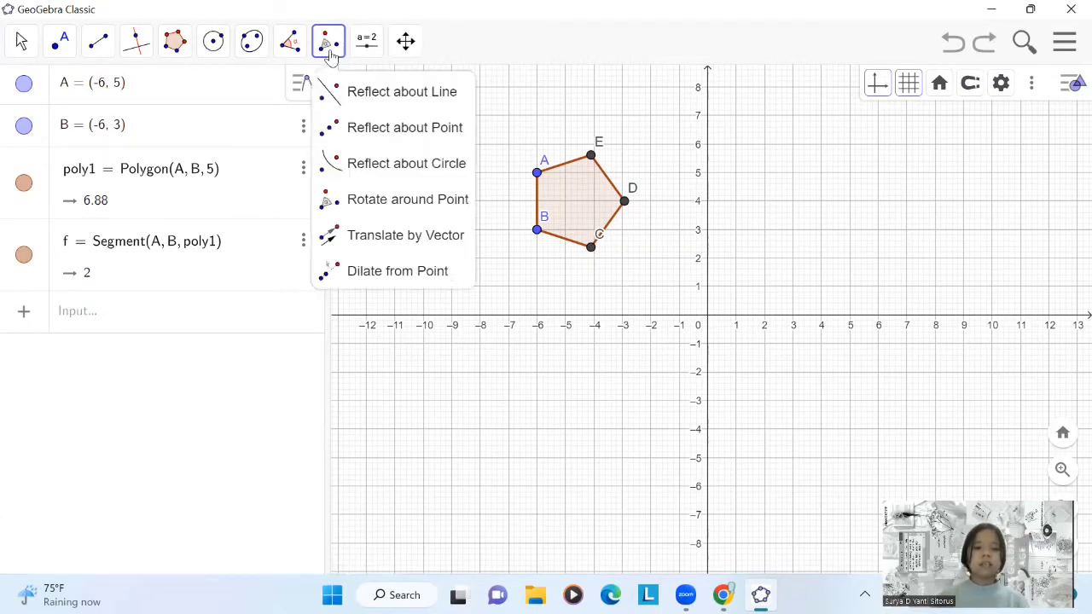
left_click(388, 201)
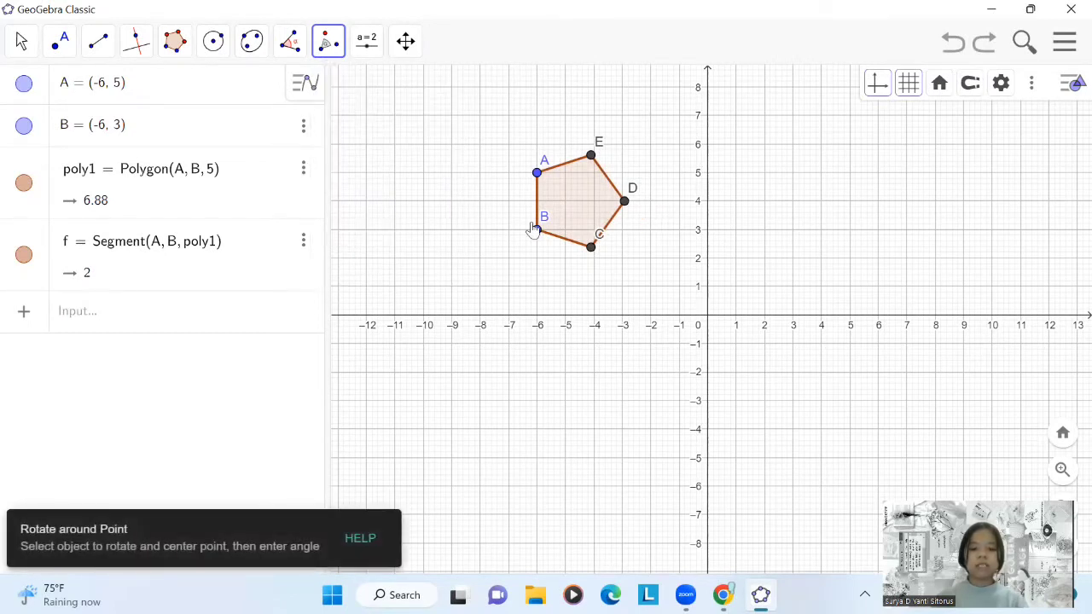
left_click(578, 202)
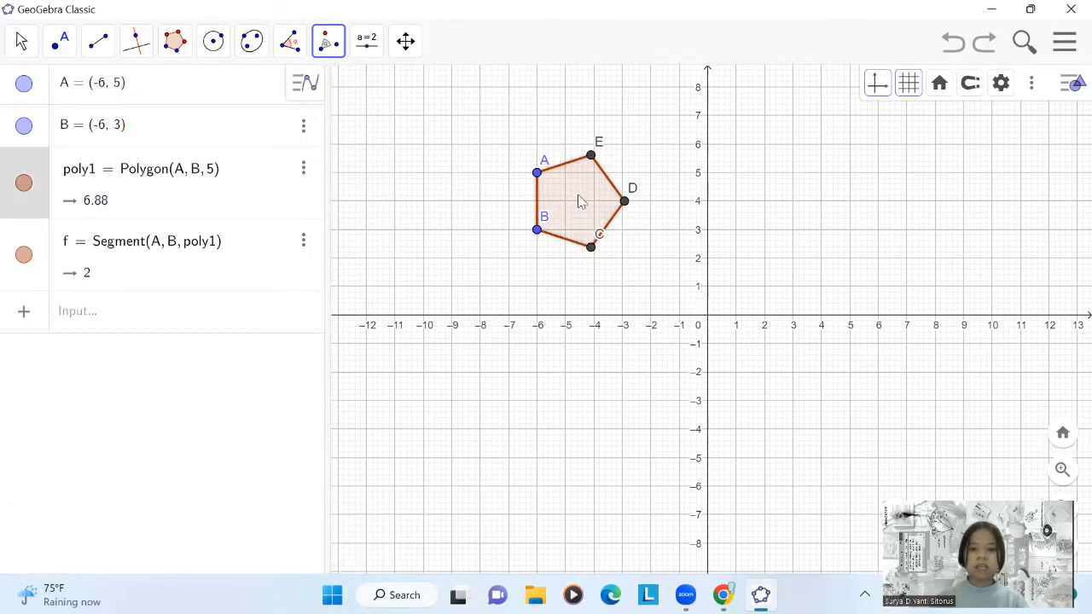
left_click(680, 288)
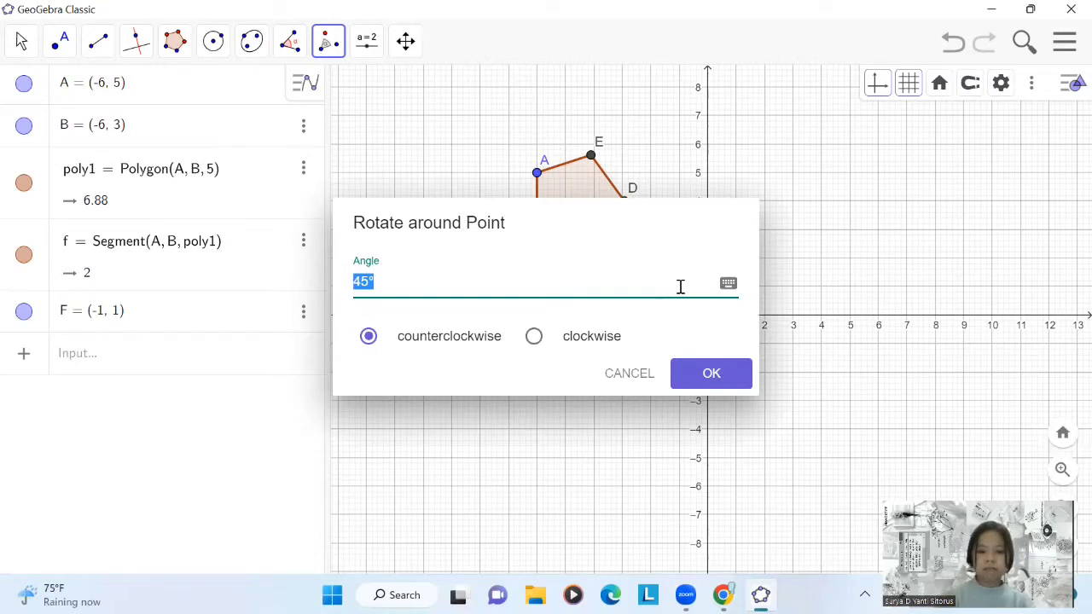
key("Left")
key("Right")
key("Right")
key("BackSpace")
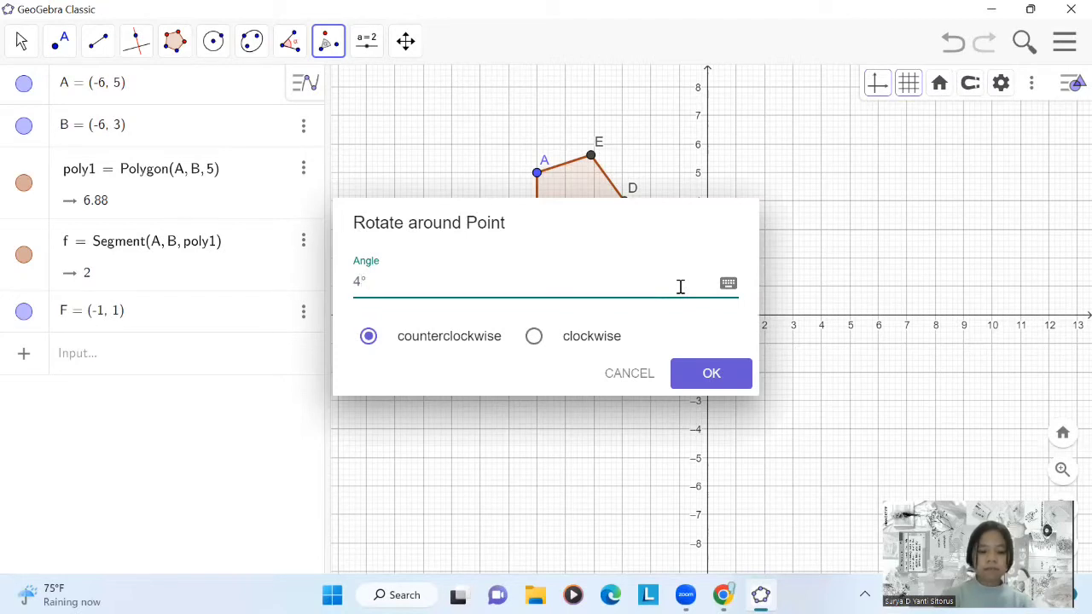
key("BackSpace")
type("30")
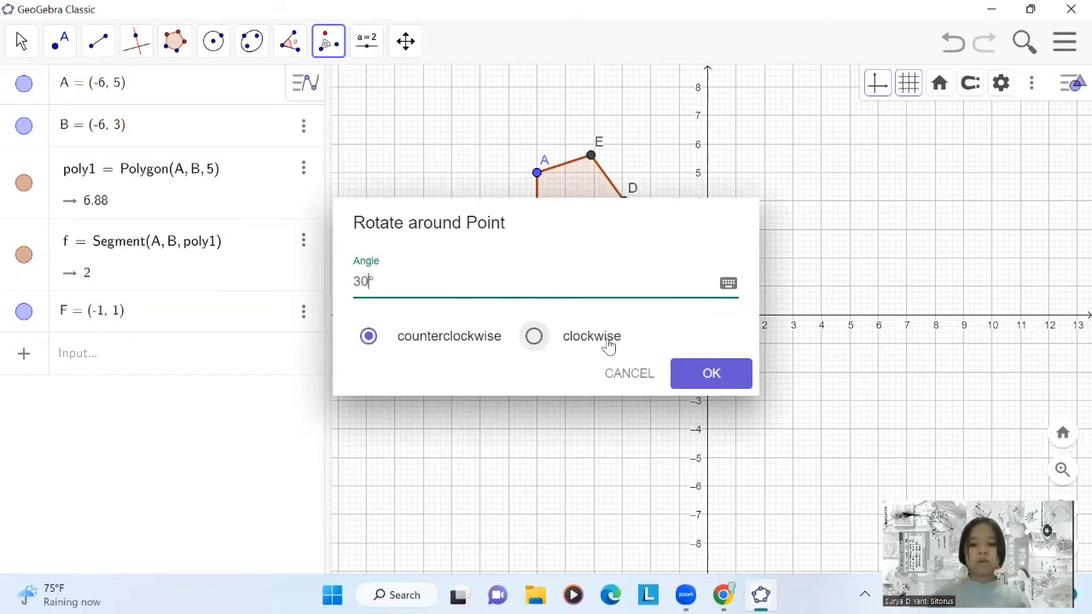
left_click(707, 375)
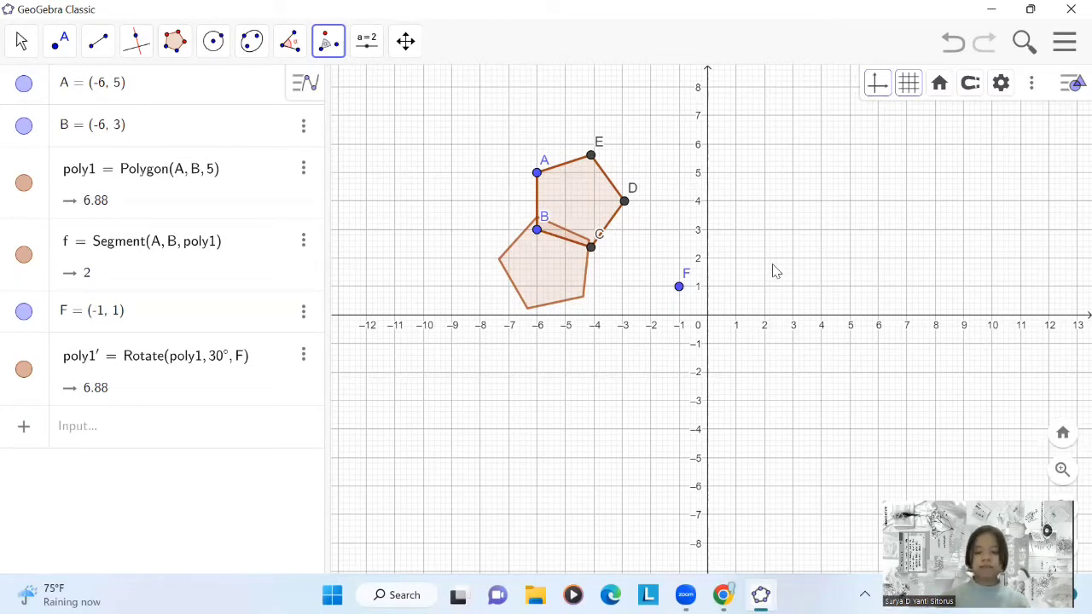
Step: Delete all objects and draw a regular polygon with 4 vertices, with its first two points at (-9, 5) and (-9, 3)
key("ctrl+a")
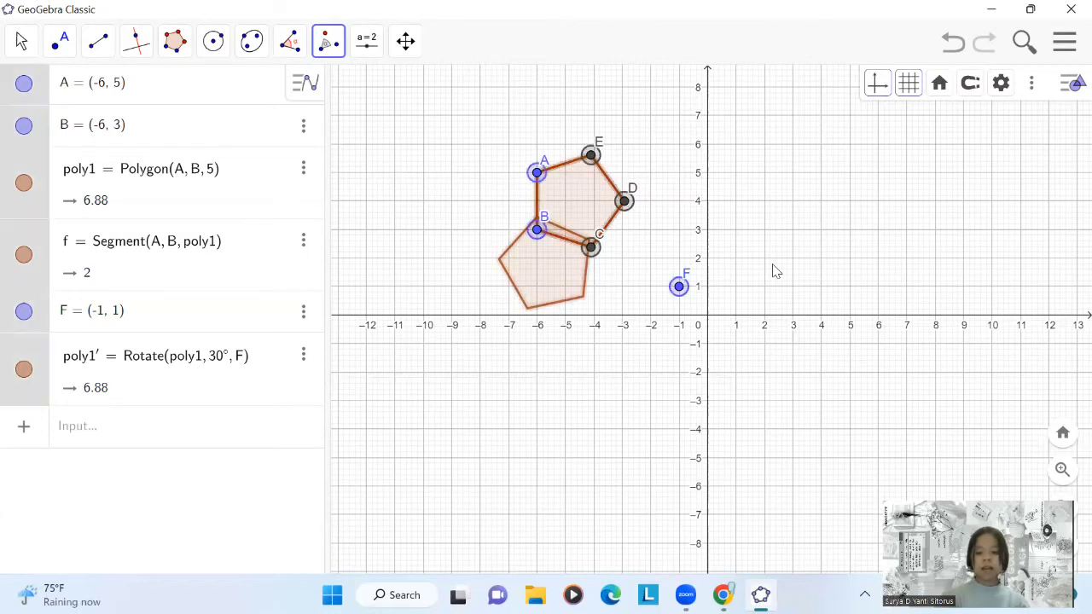
key("Delete")
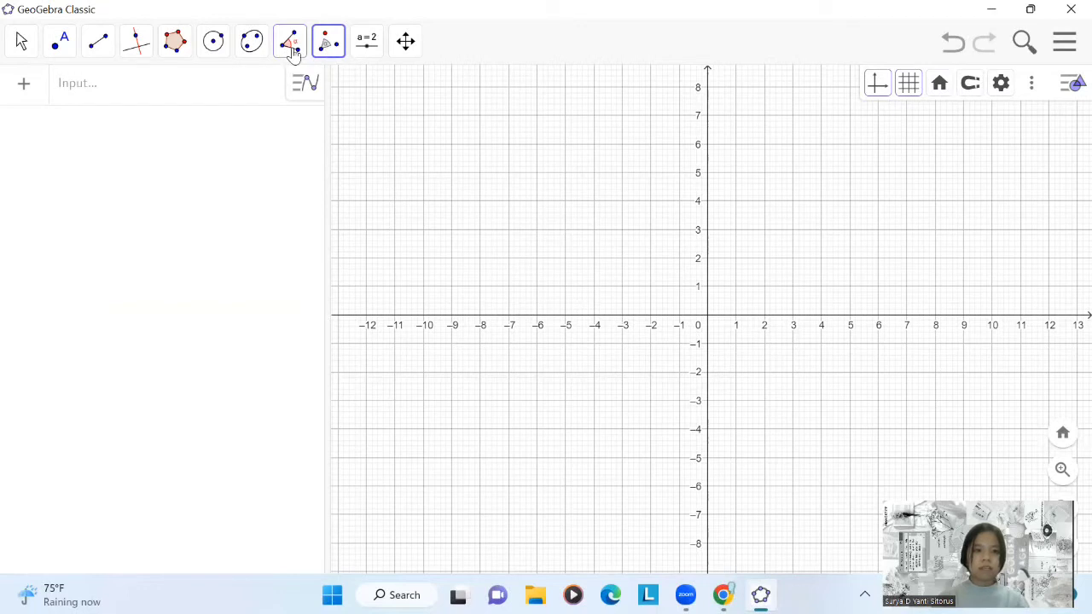
left_click(176, 47)
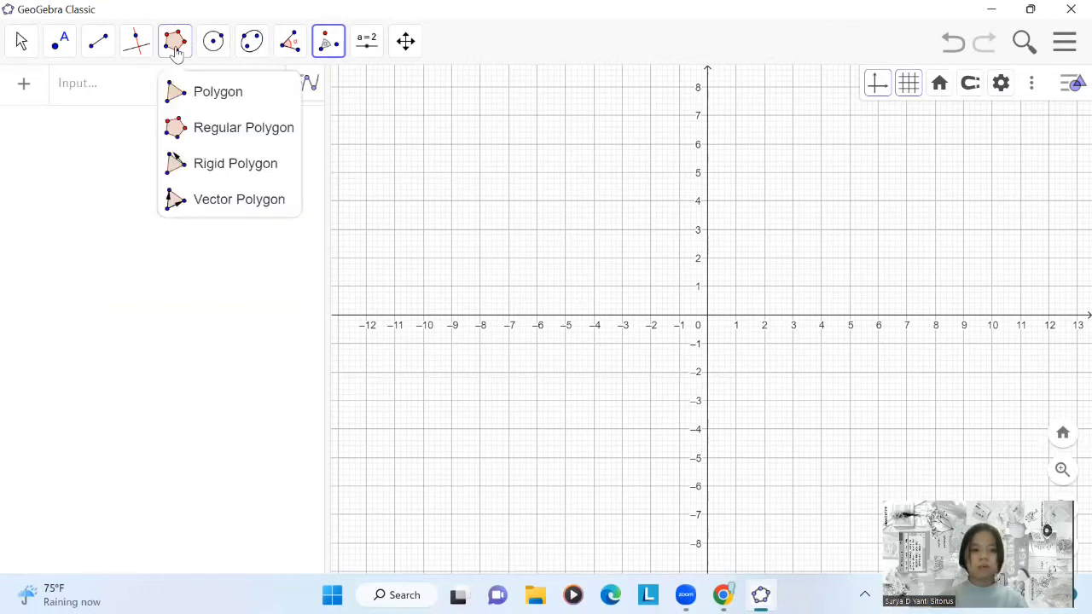
left_click(229, 136)
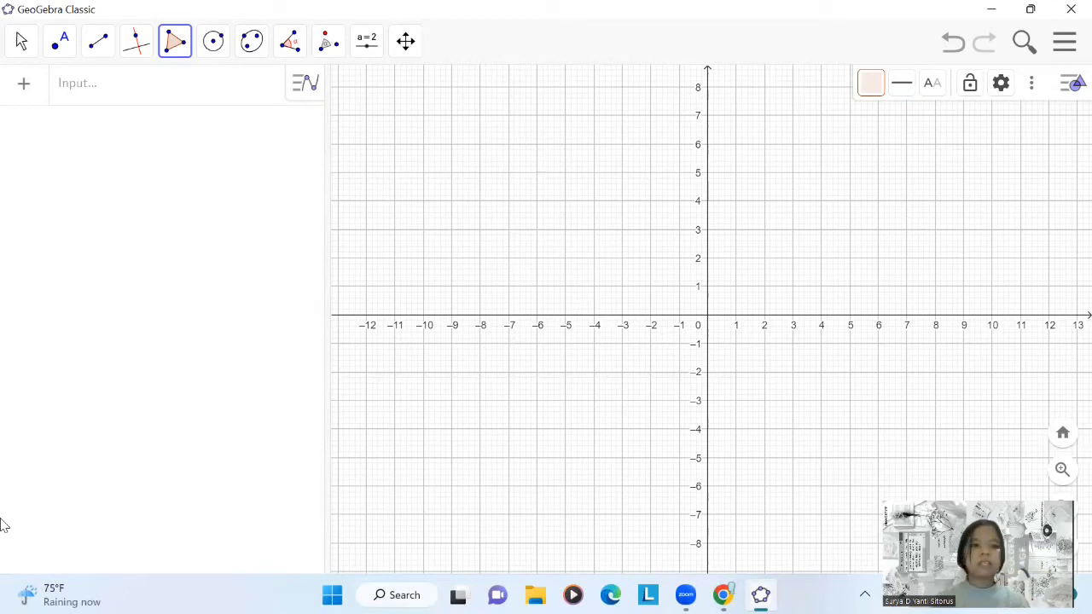
left_click(176, 53)
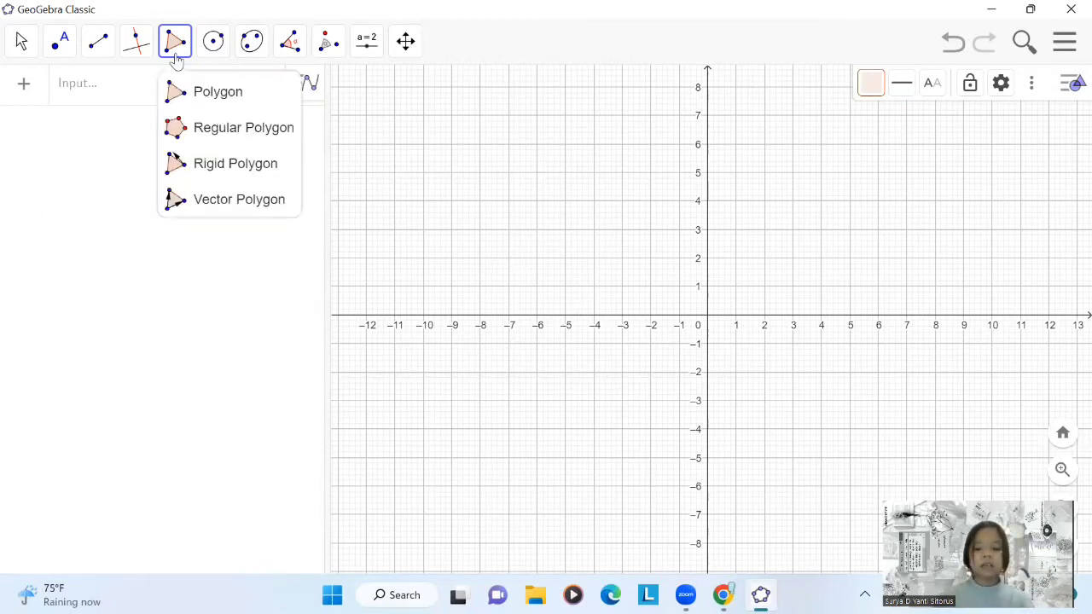
left_click(247, 137)
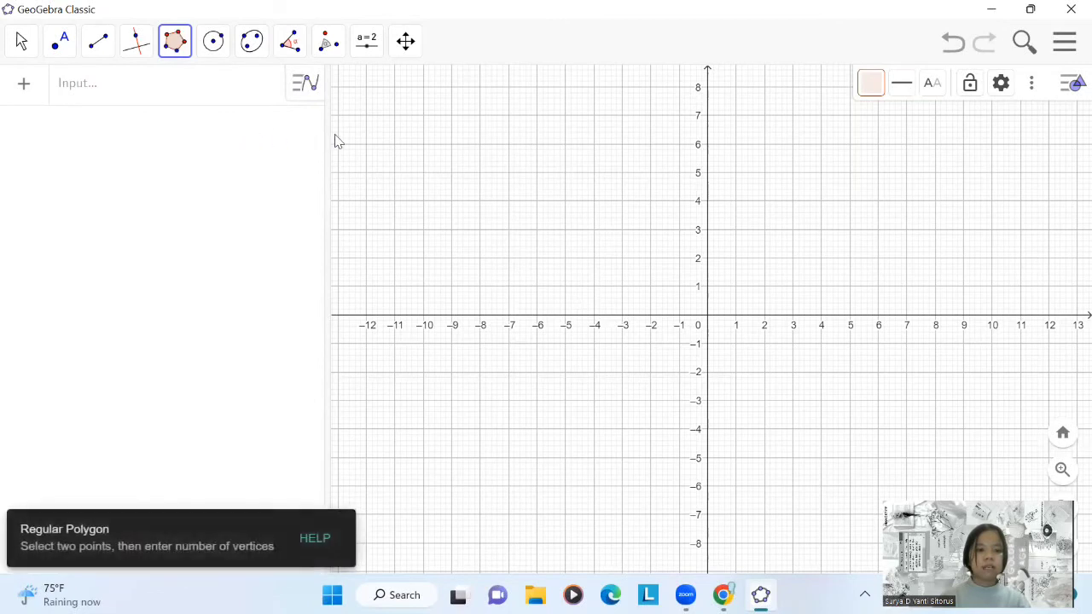
left_click(453, 173)
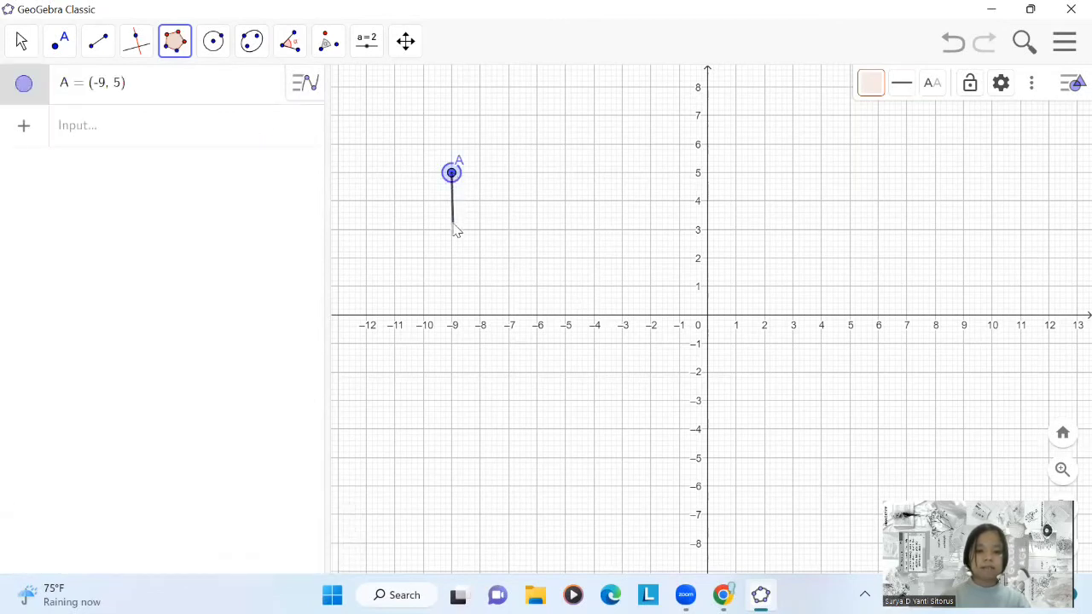
left_click(452, 230)
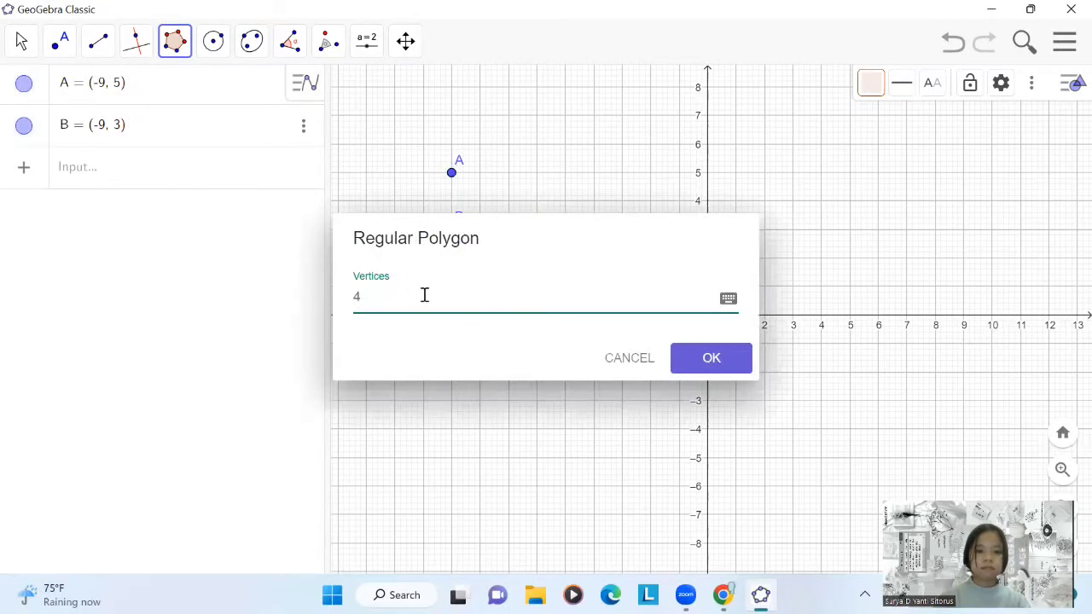
key("Return")
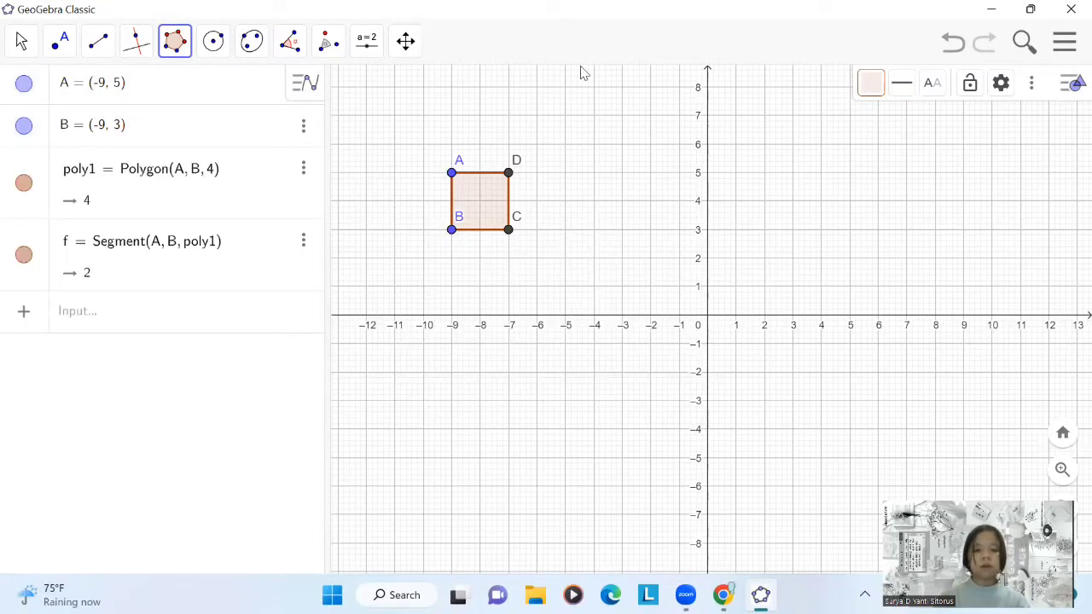
Step: Place a point at the origin, where the x-axis and y-axis intersect, and leave the Point tool
left_click(60, 43)
left_click(56, 51)
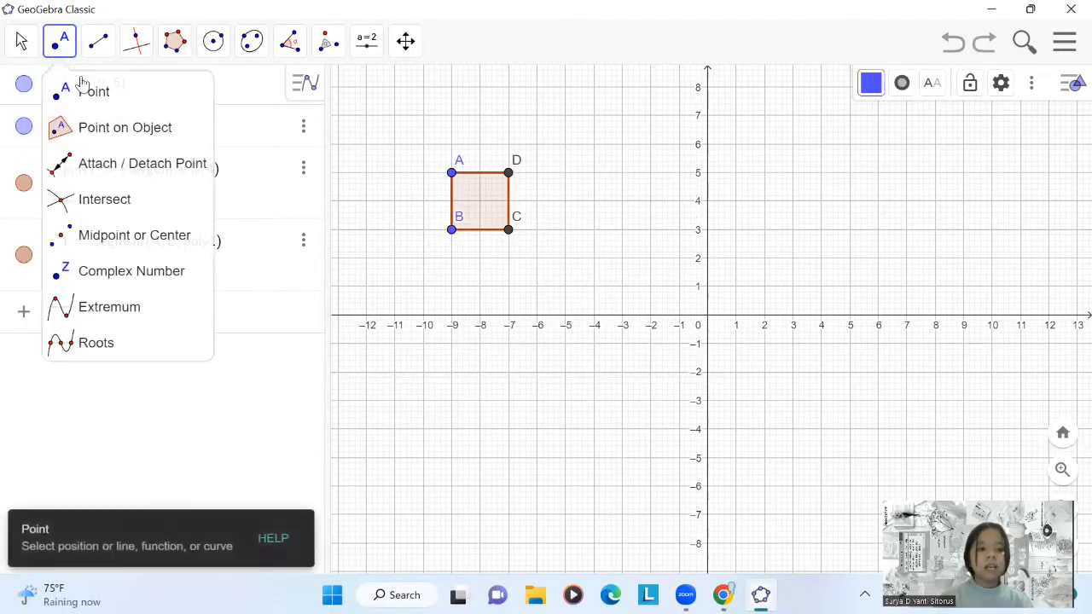
left_click(87, 90)
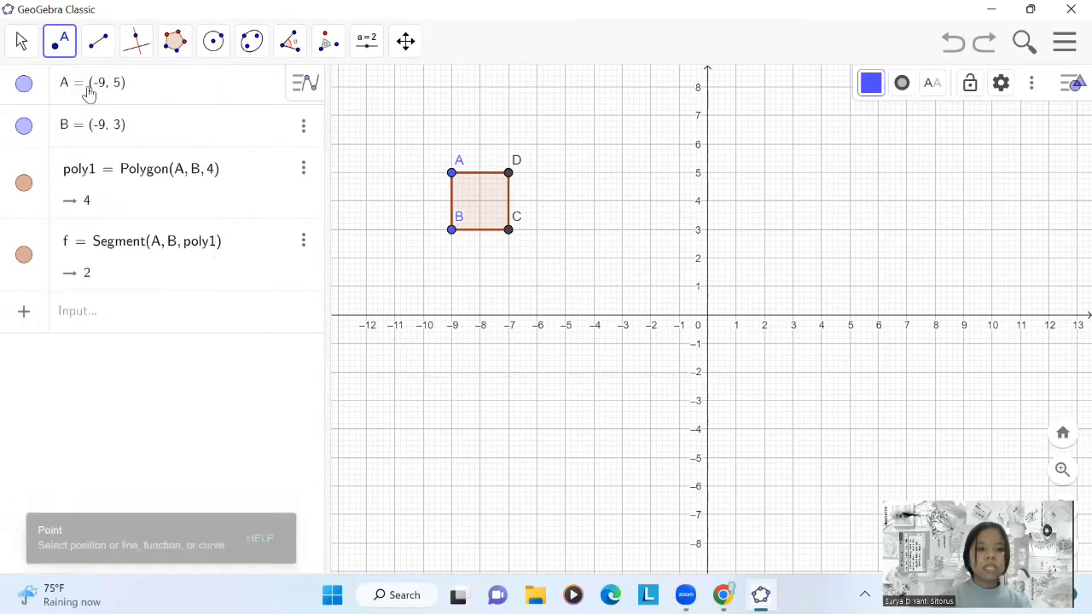
left_click(708, 317)
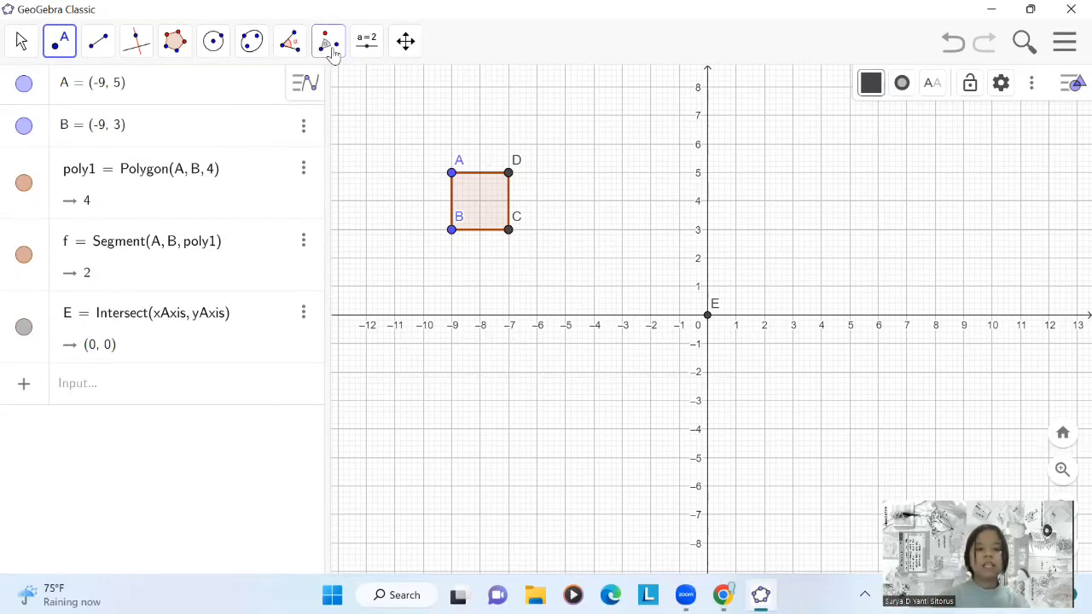
key("Escape")
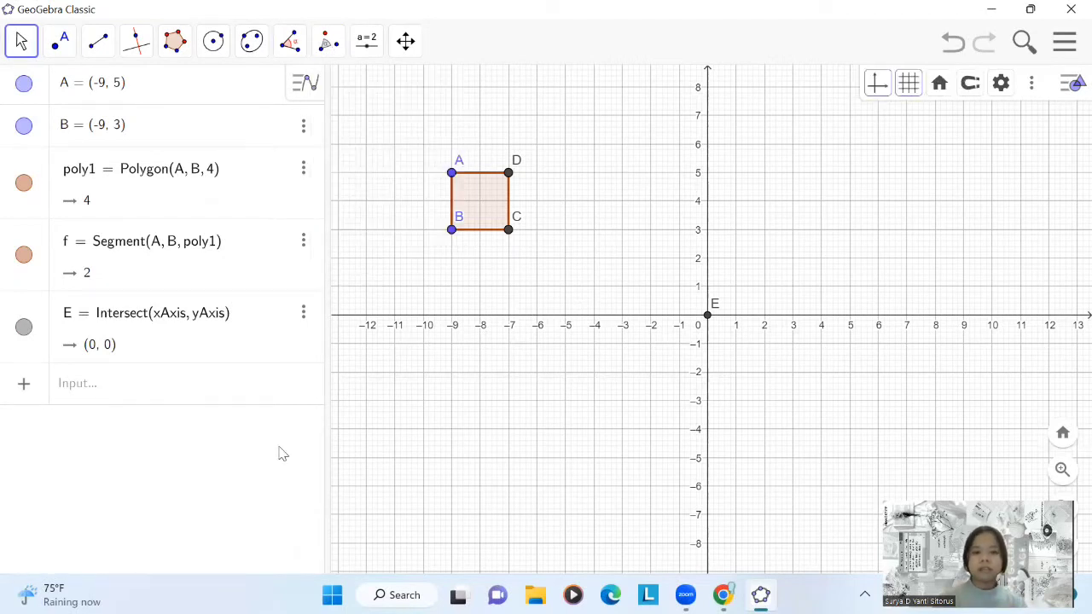
Step: Dilate the square from the point at the origin by a factor of 2 and leave the Dilate from Point tool
left_click(328, 41)
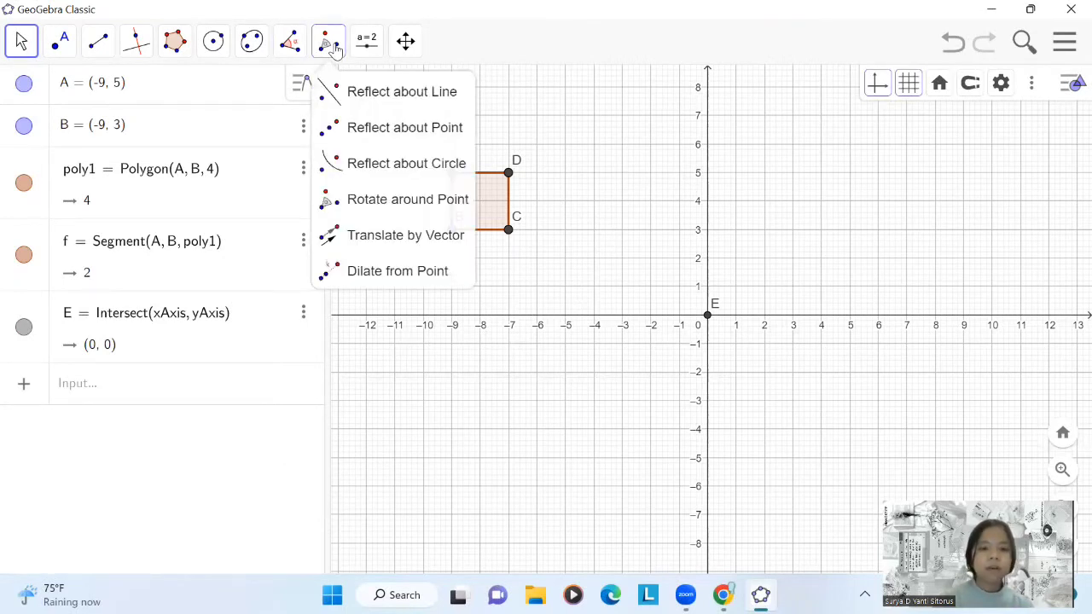
left_click(433, 271)
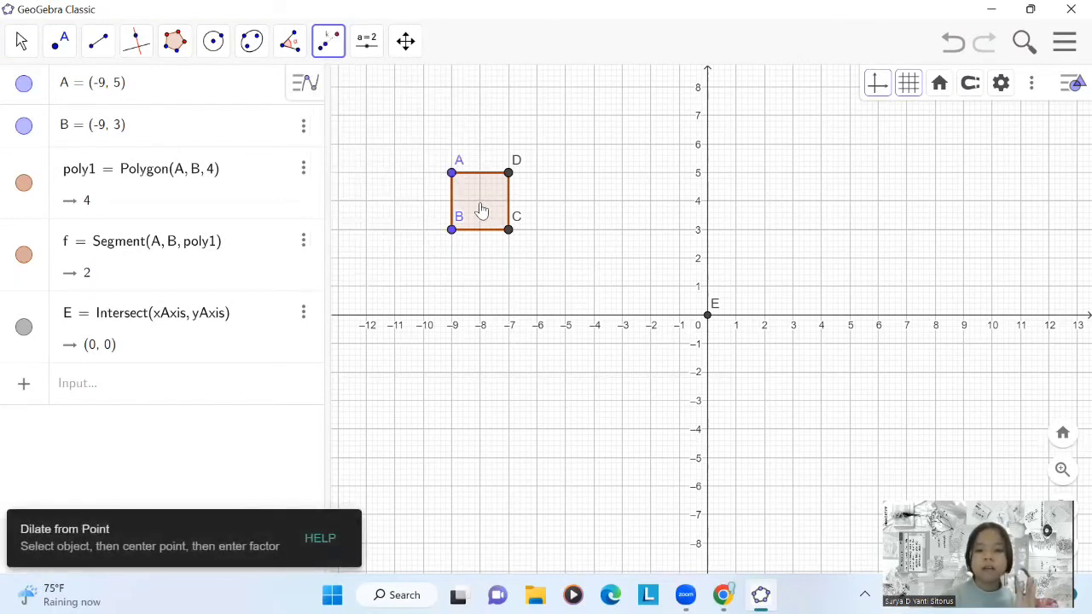
left_click(482, 210)
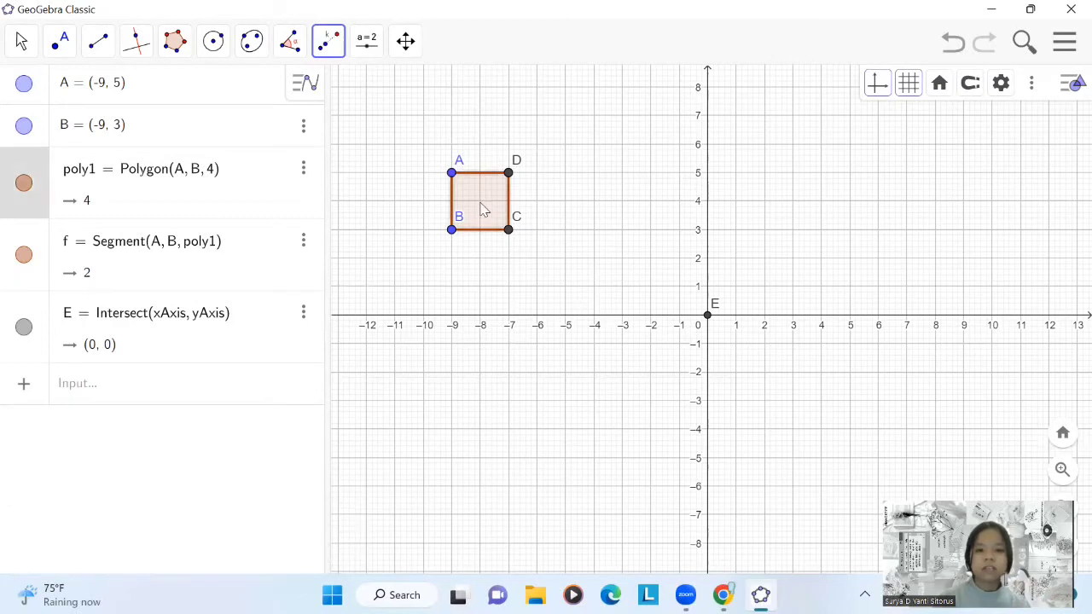
left_click(709, 320)
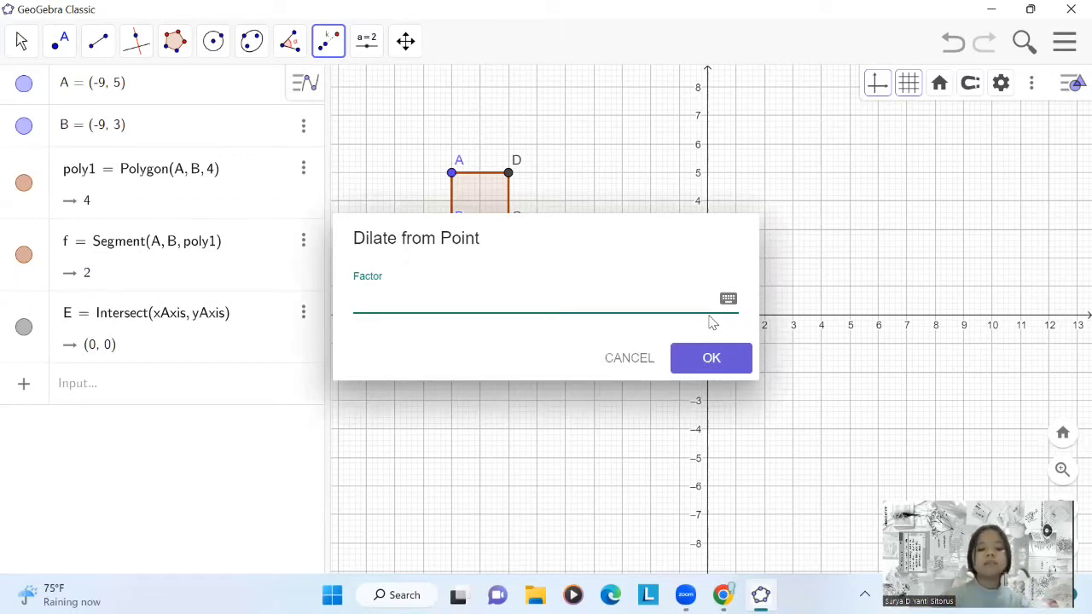
type("2")
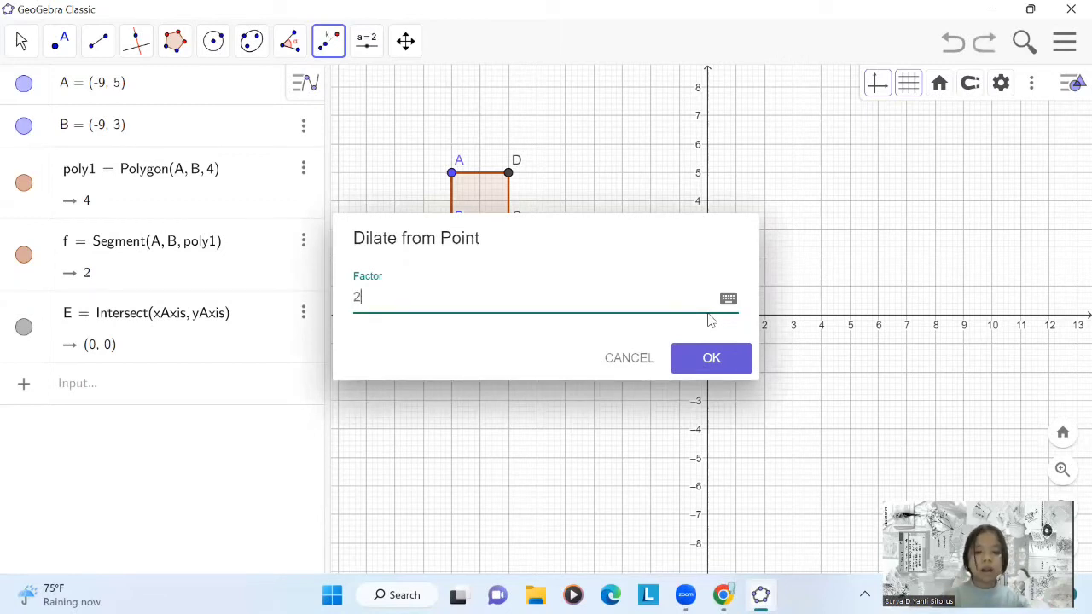
left_click(738, 359)
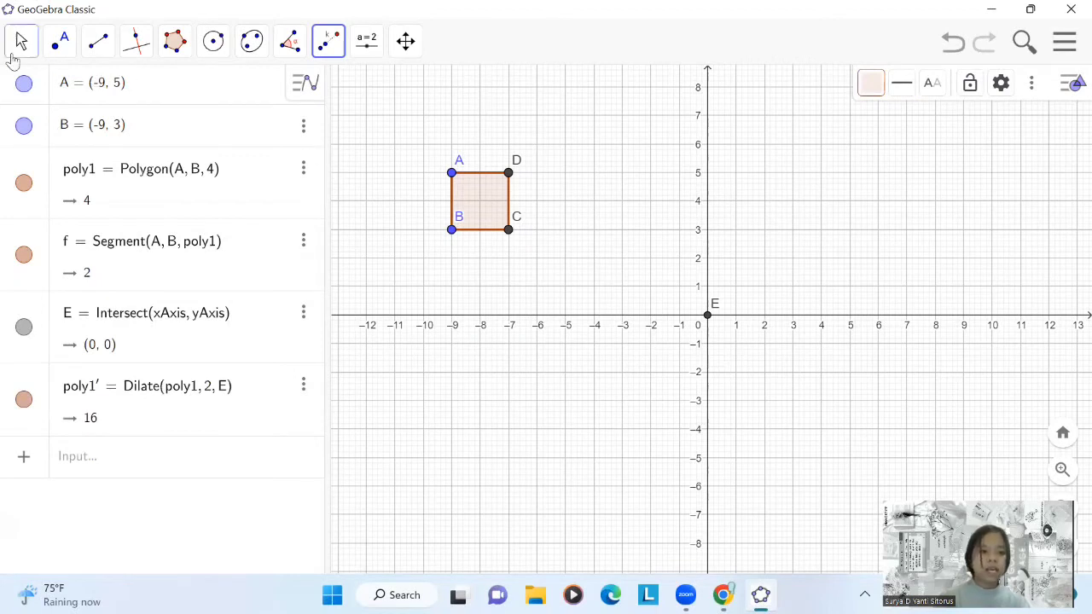
left_click(21, 40)
left_click(42, 90)
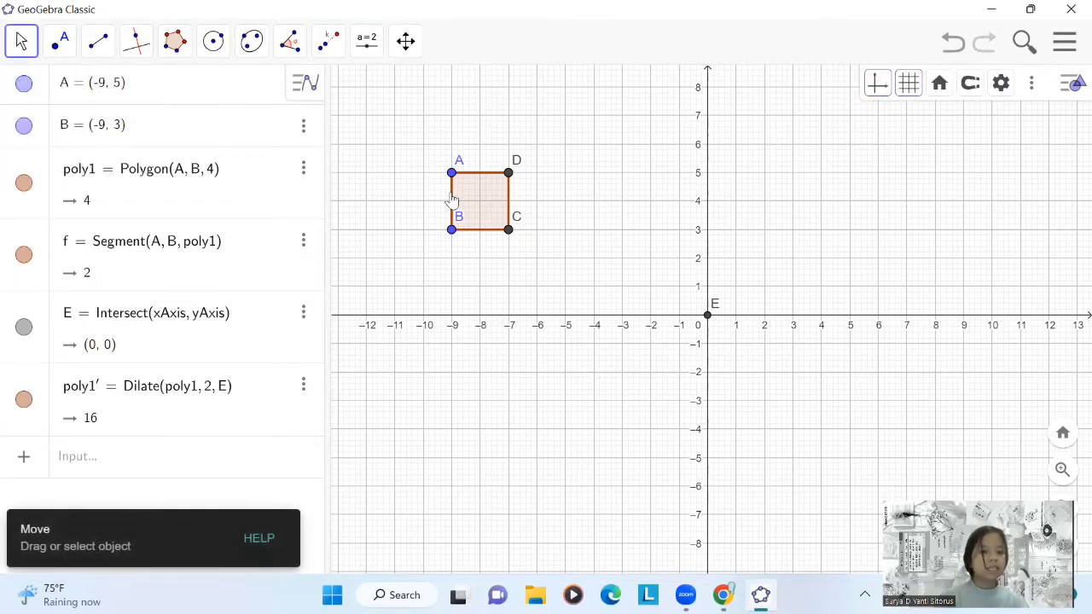
Step: Draw segments from the origin through the original square's lower vertices to the enlarged square's corners at (-18, 6) and (-14, 6)
left_click_drag(614, 280, 618, 283)
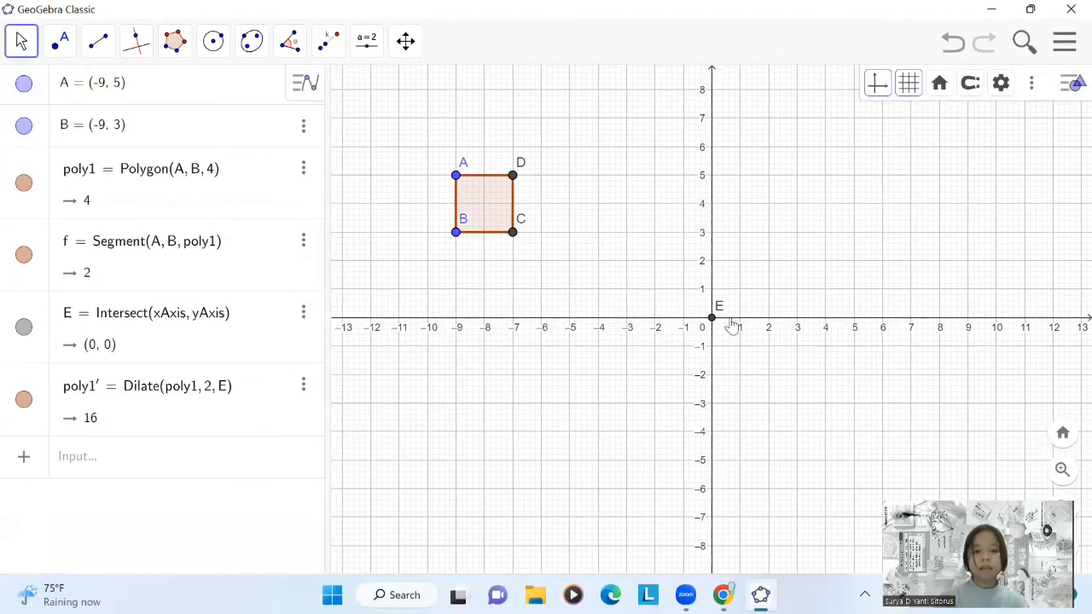
left_click_drag(733, 327, 880, 389)
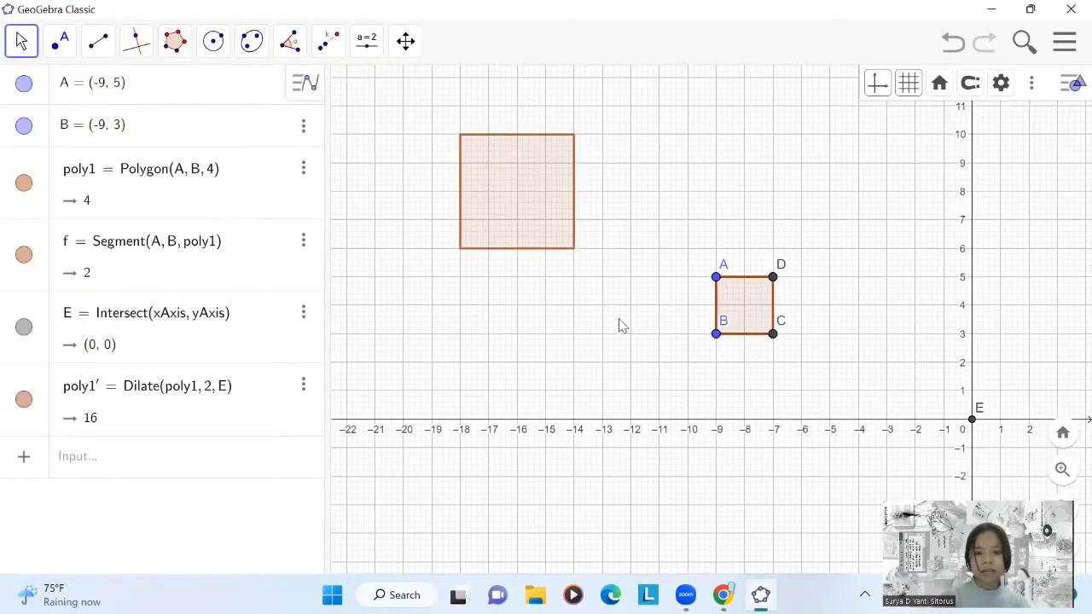
left_click(98, 58)
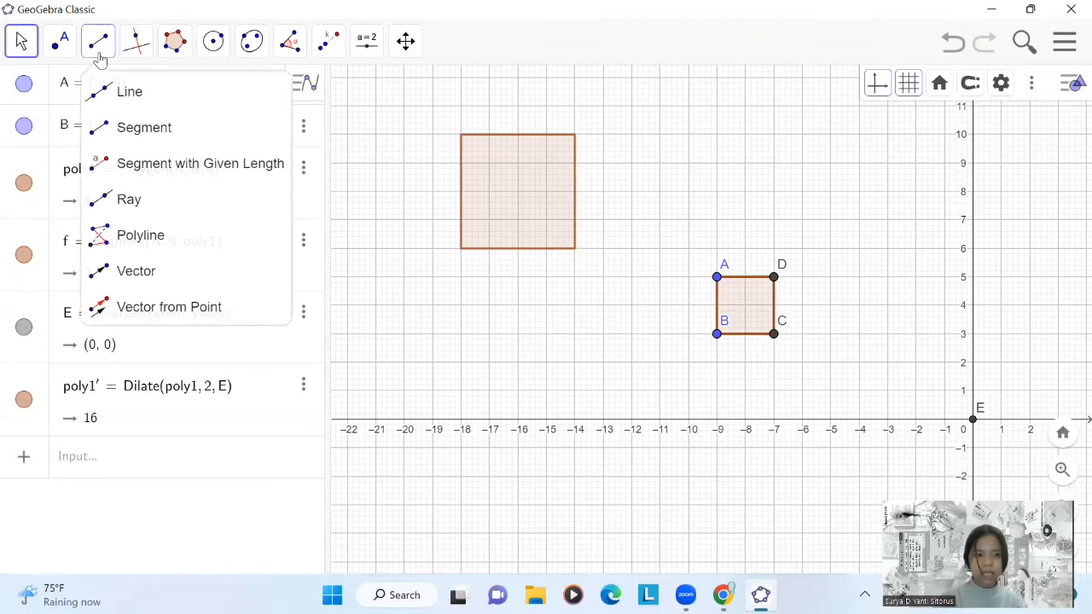
left_click(145, 127)
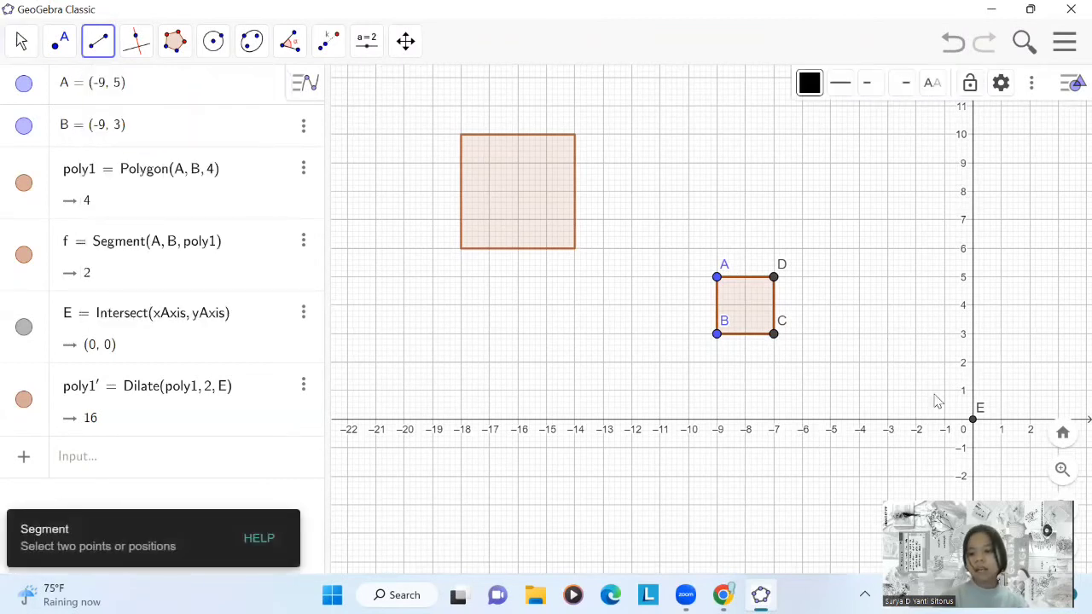
left_click(972, 419)
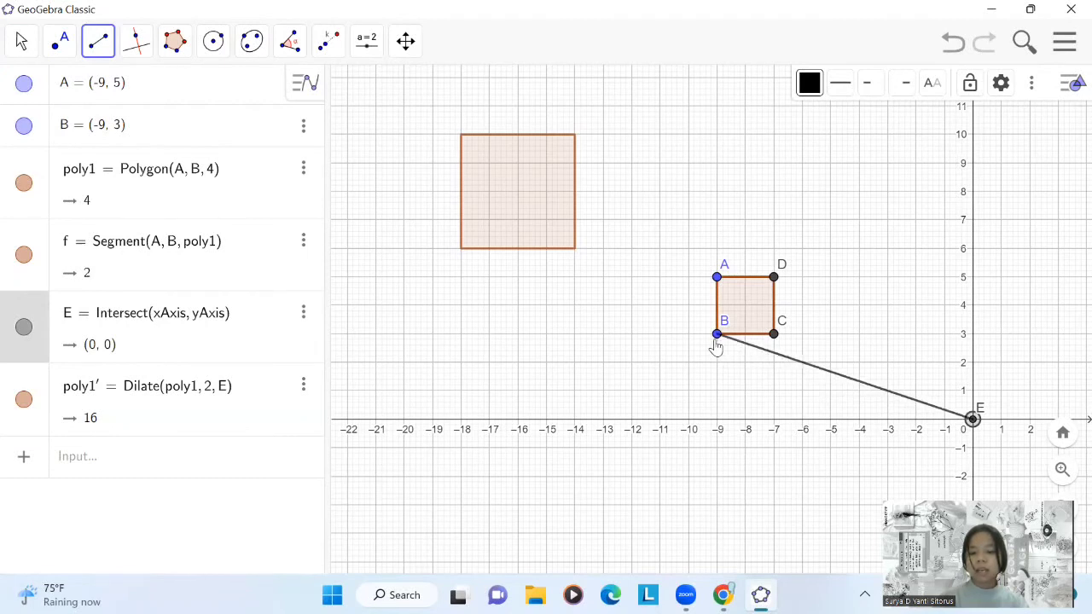
left_click(460, 249)
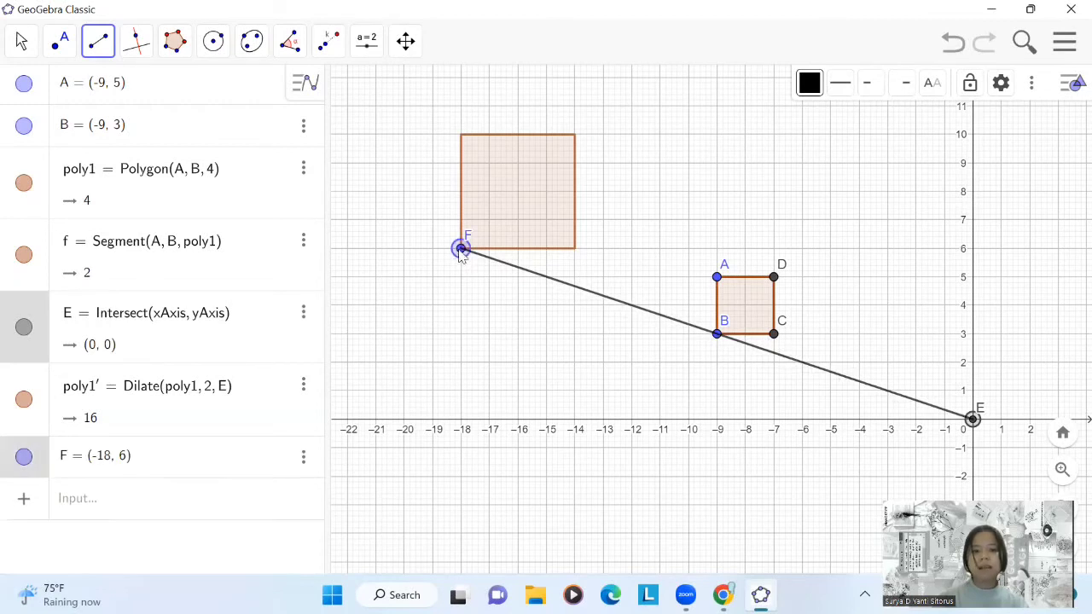
left_click(973, 420)
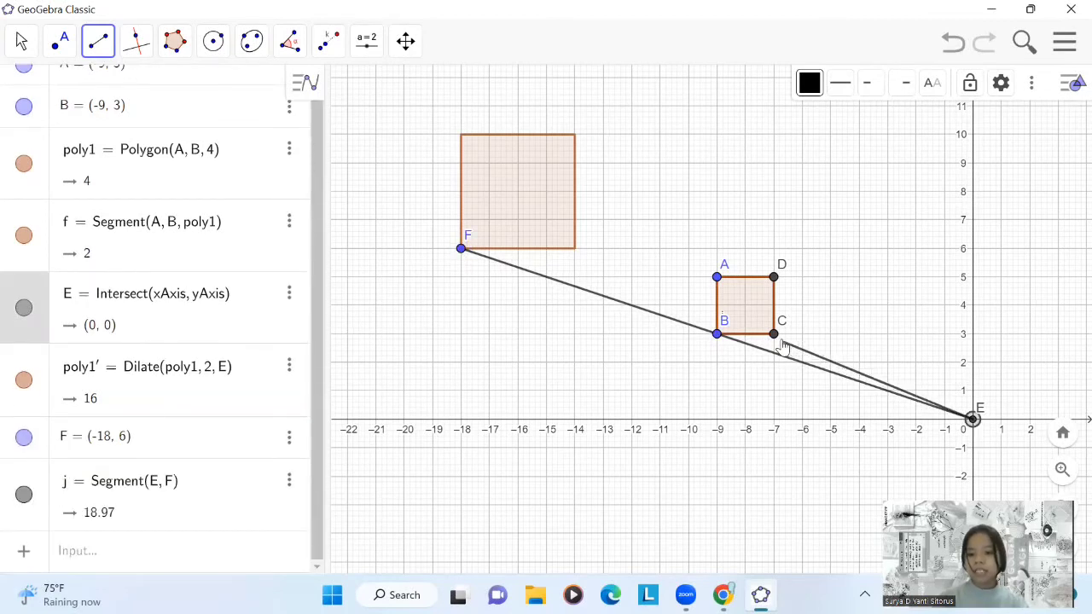
left_click(575, 249)
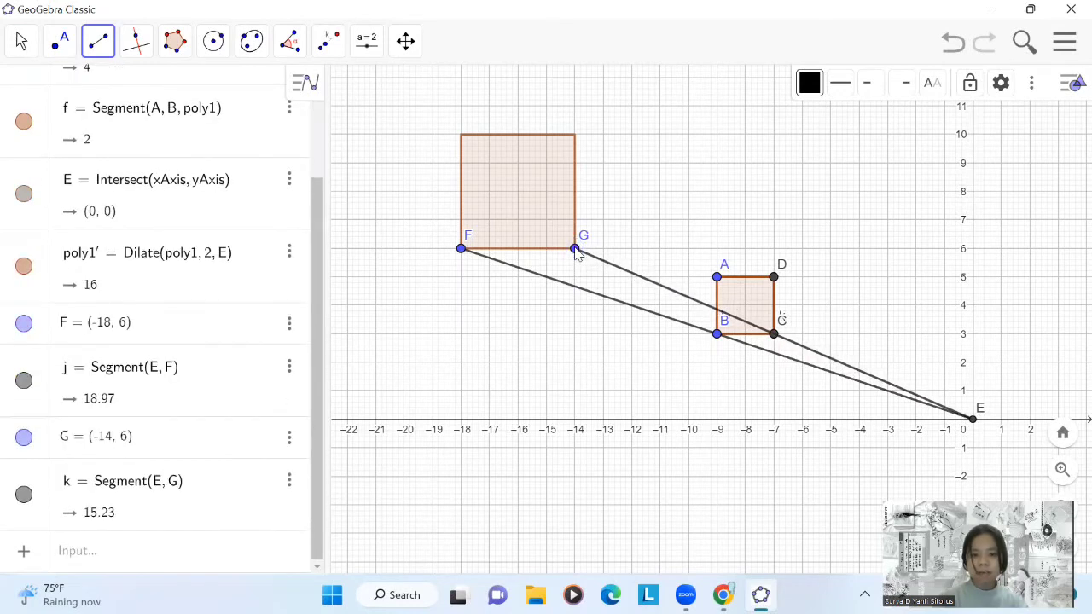
Step: Draw segments from the origin to the enlarged square's upper corners at (-14, 10) and (-18, 10), and leave the Segment tool
left_click(974, 420)
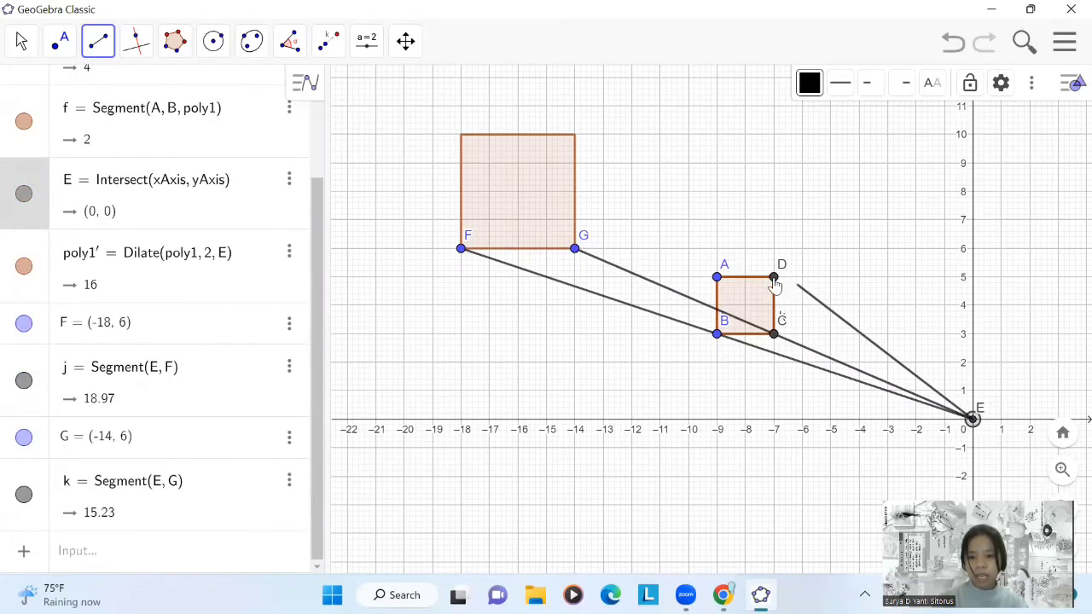
left_click(577, 143)
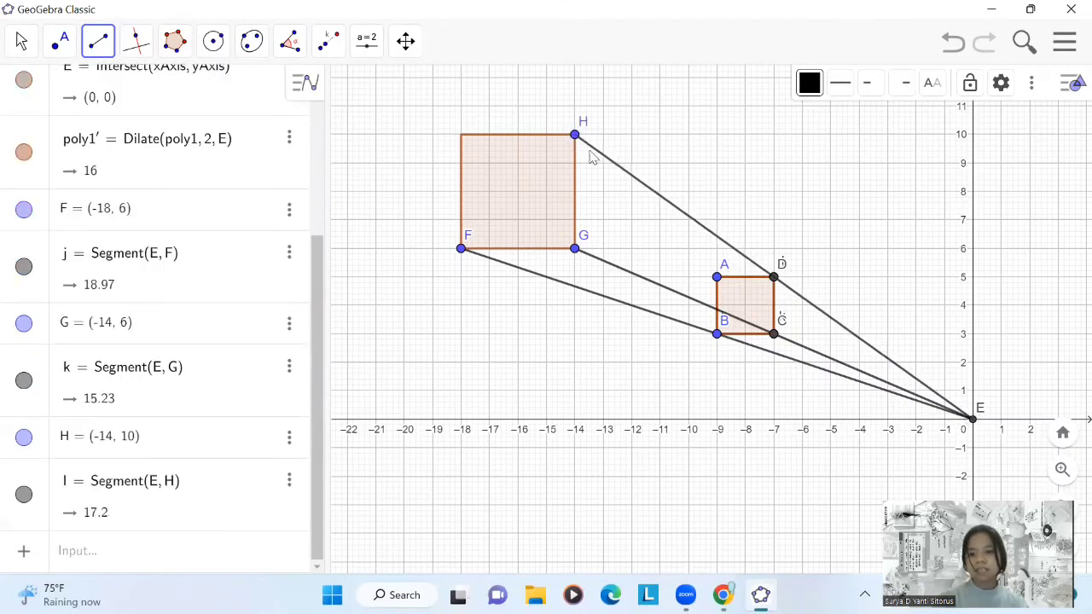
left_click(974, 421)
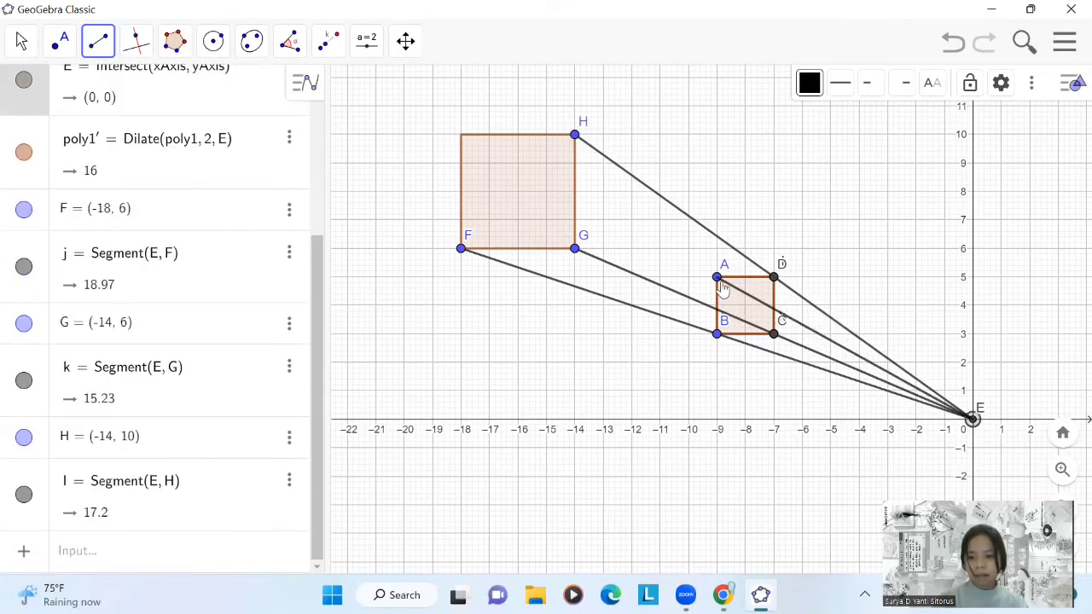
left_click(462, 136)
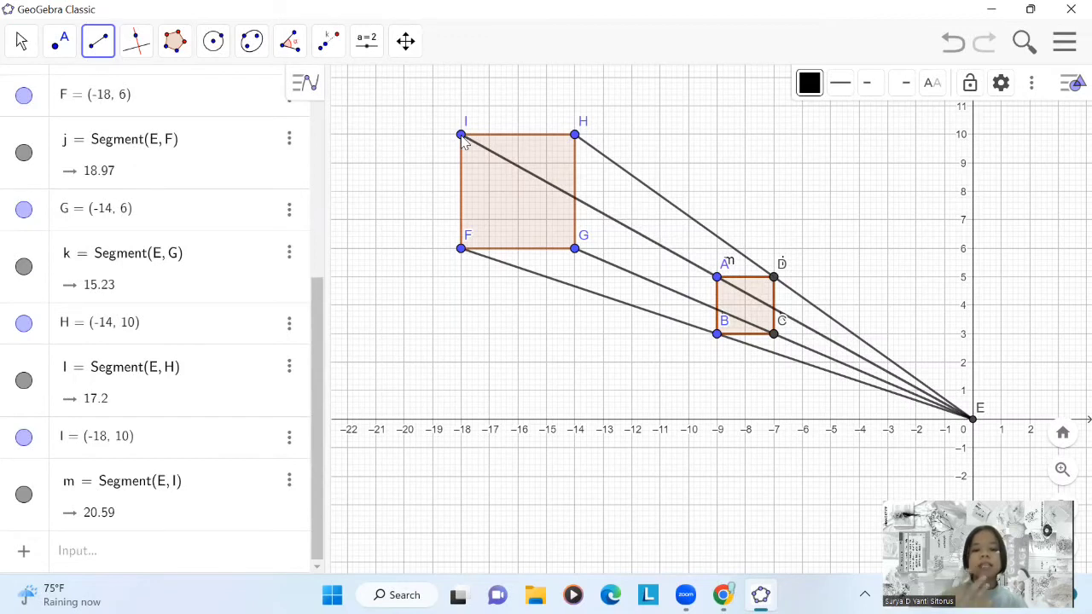
left_click(26, 44)
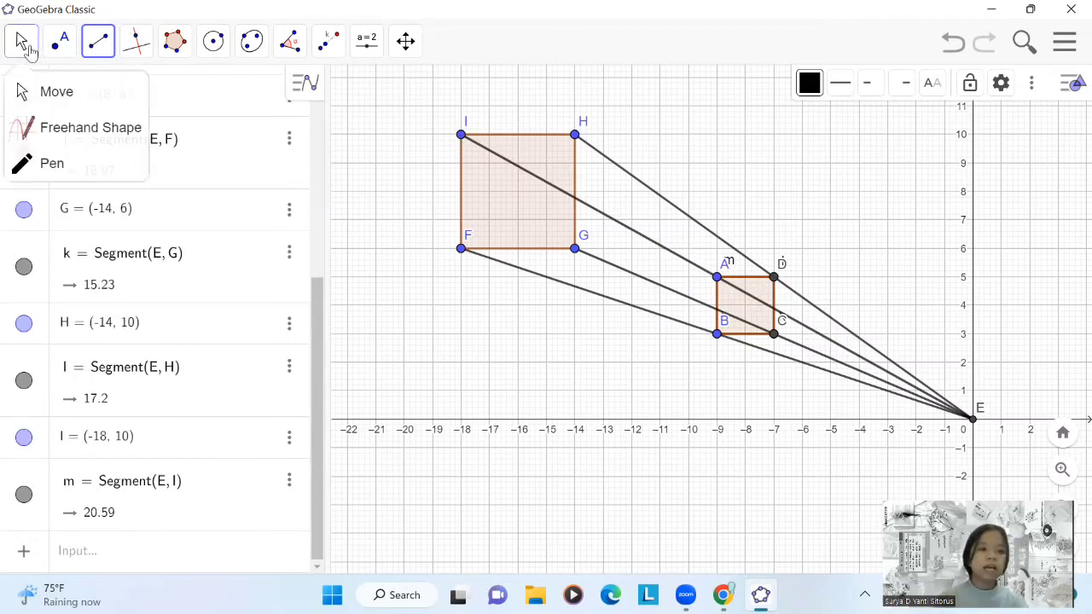
left_click(53, 91)
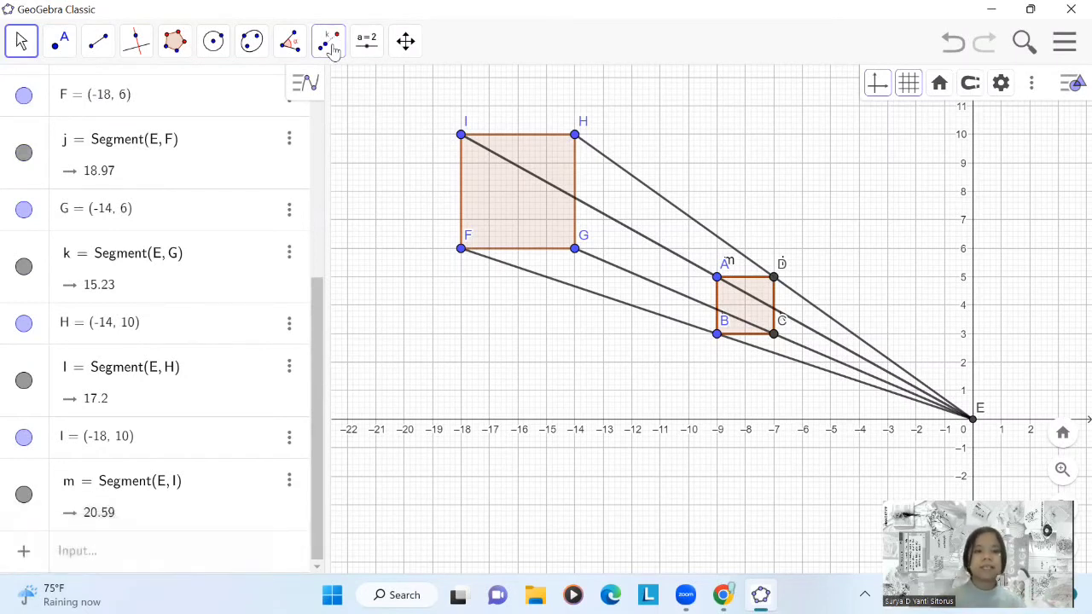
Step: Dilate the original square from the point at the origin by a factor of 0.5 and return to the Move tool
left_click(333, 47)
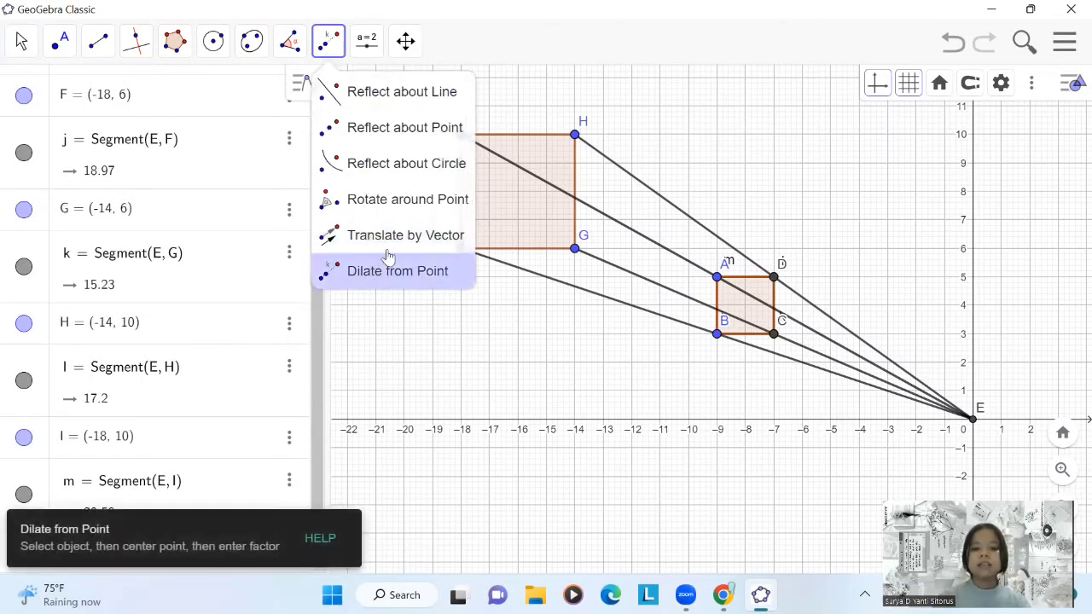
left_click(424, 279)
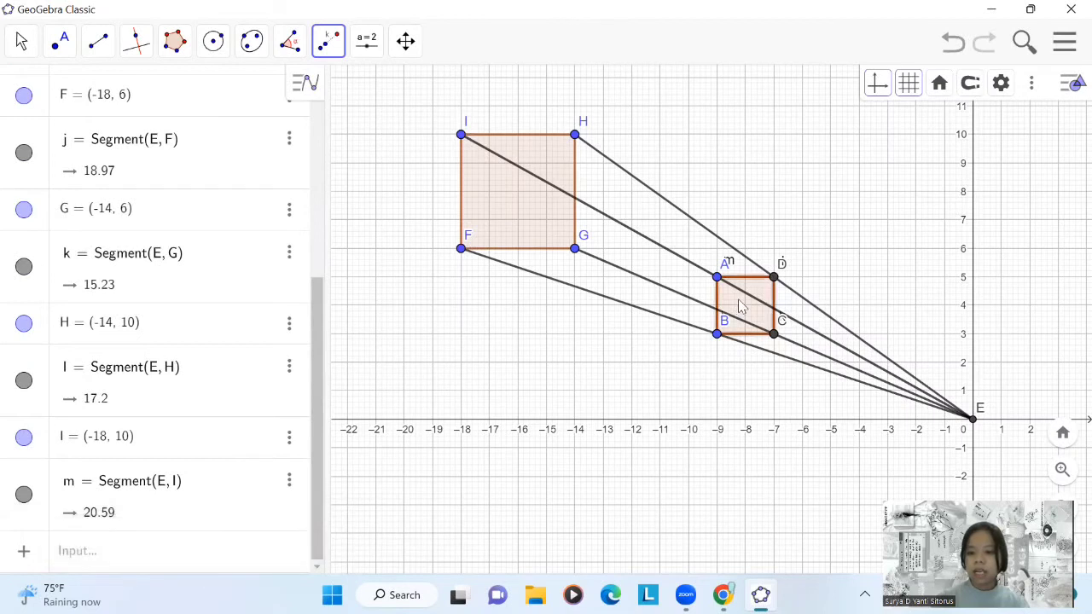
left_click(974, 420)
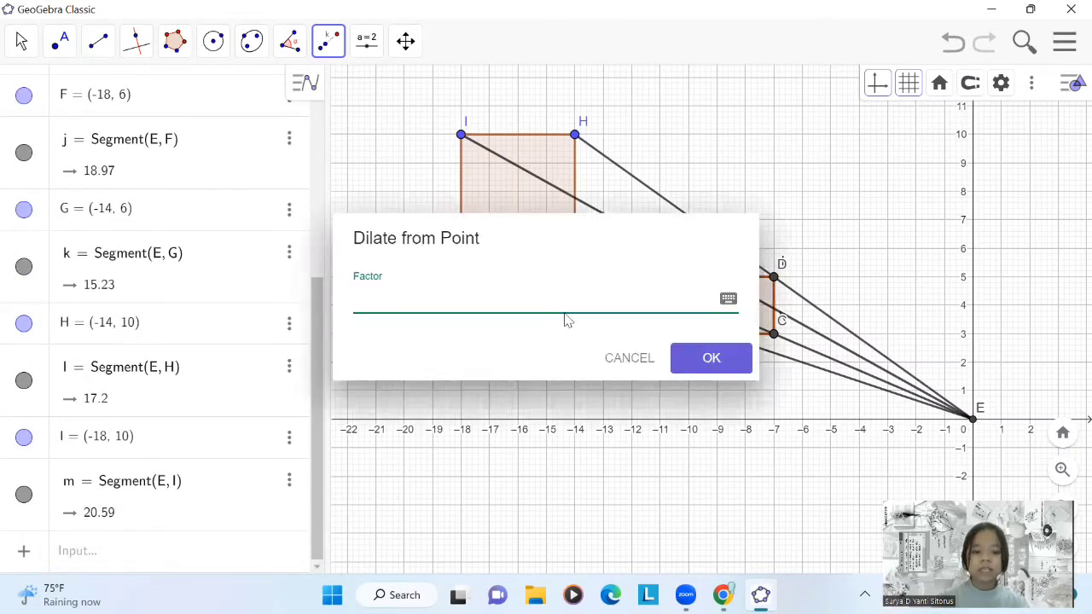
type("0")
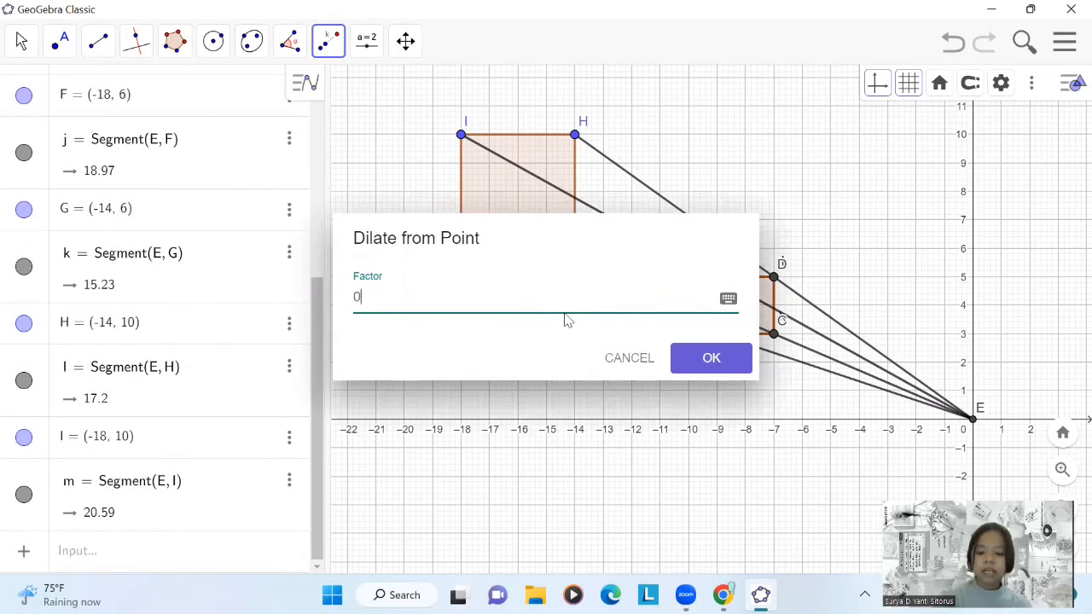
type(".5")
key("Return")
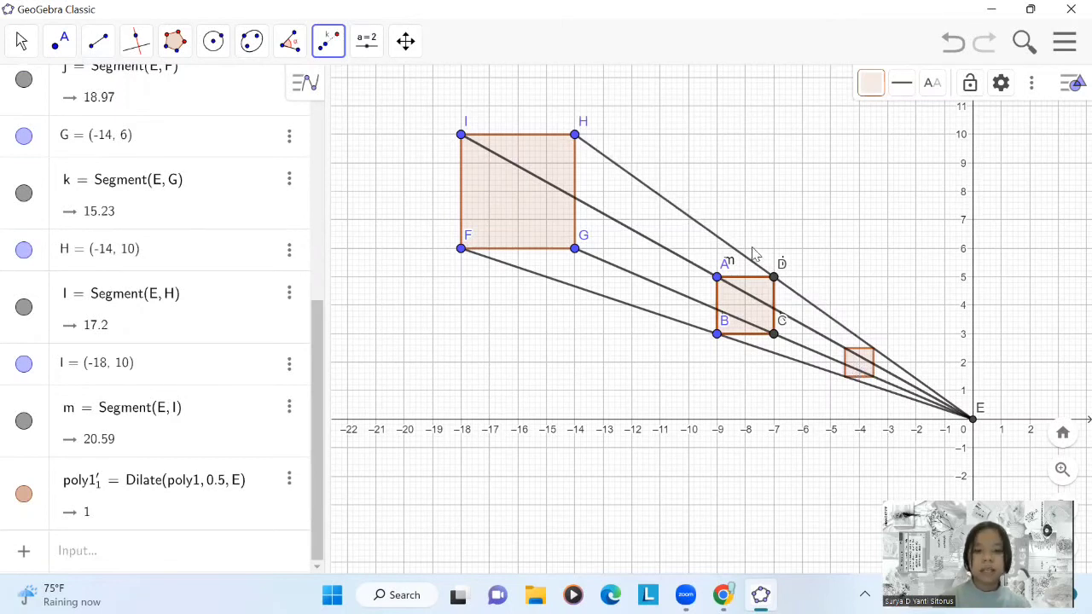
left_click(19, 53)
left_click(21, 91)
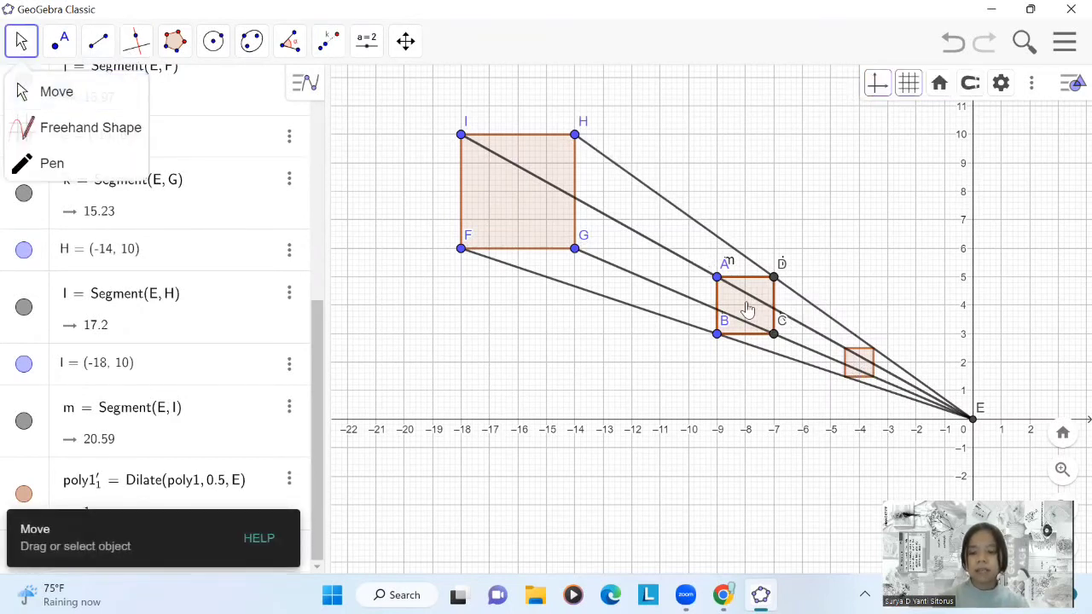
Step: Move the original square so vertex A is at about (-10.61, 5.84), and delete the four segments with their outer endpoints F, G, H and I
left_click_drag(750, 314, 700, 290)
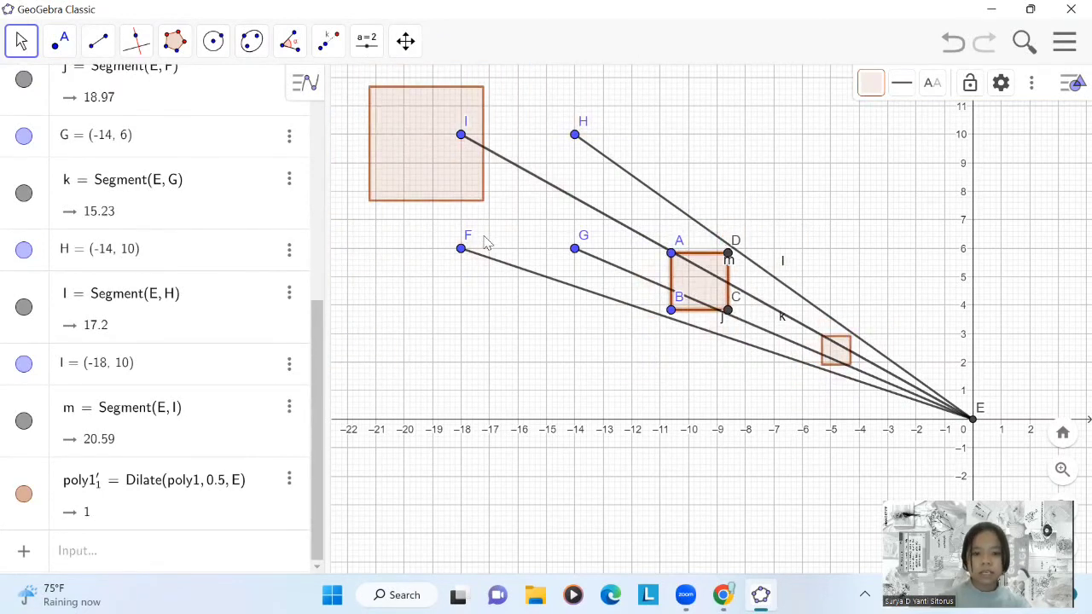
left_click(461, 249)
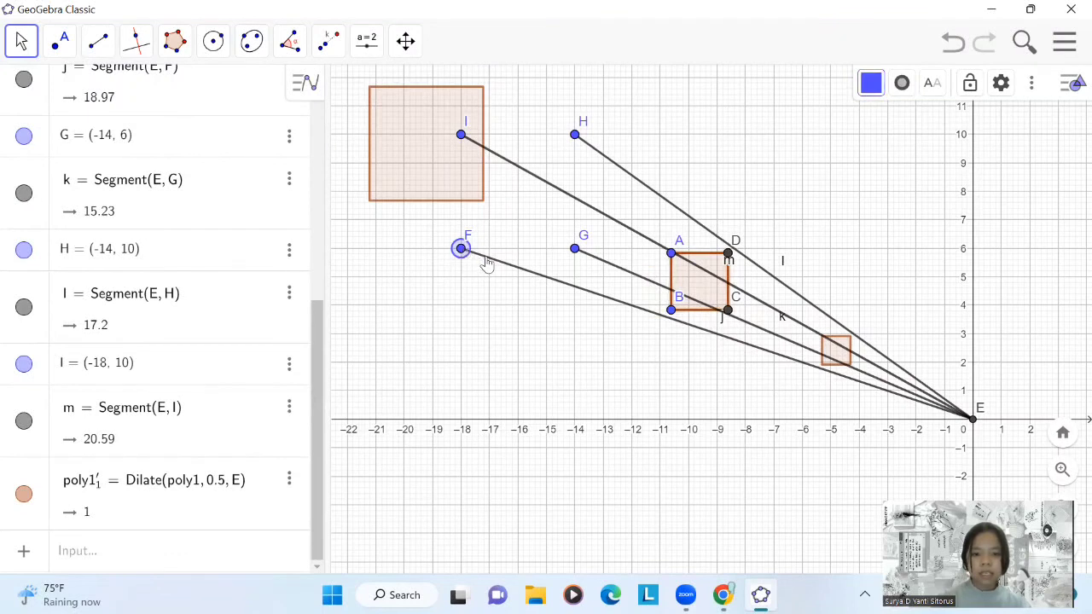
left_click(485, 258, "ctrl")
left_click(576, 249, "ctrl")
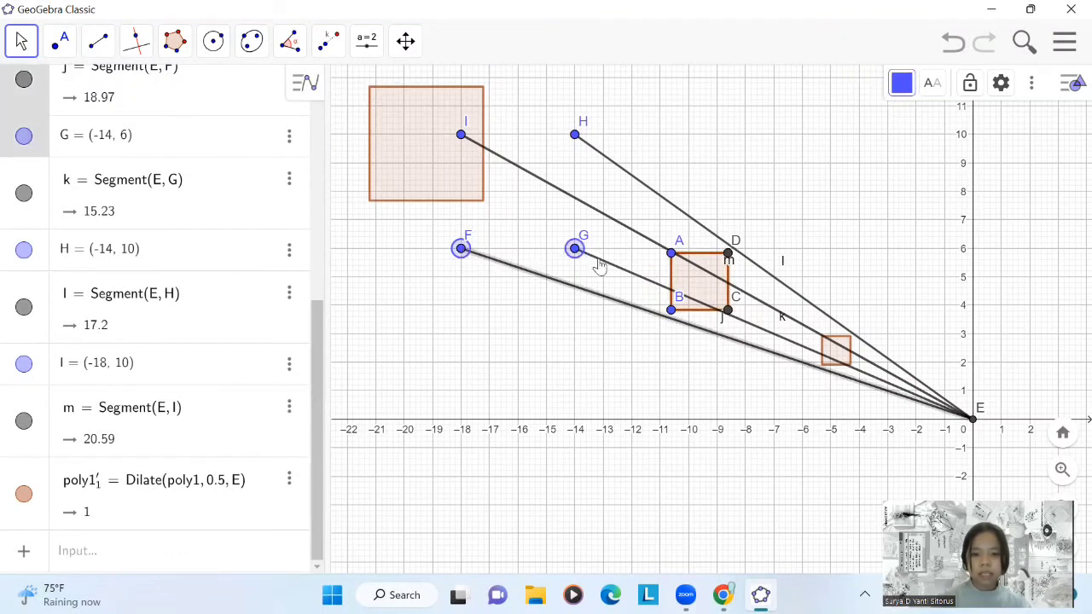
left_click(601, 262, "ctrl")
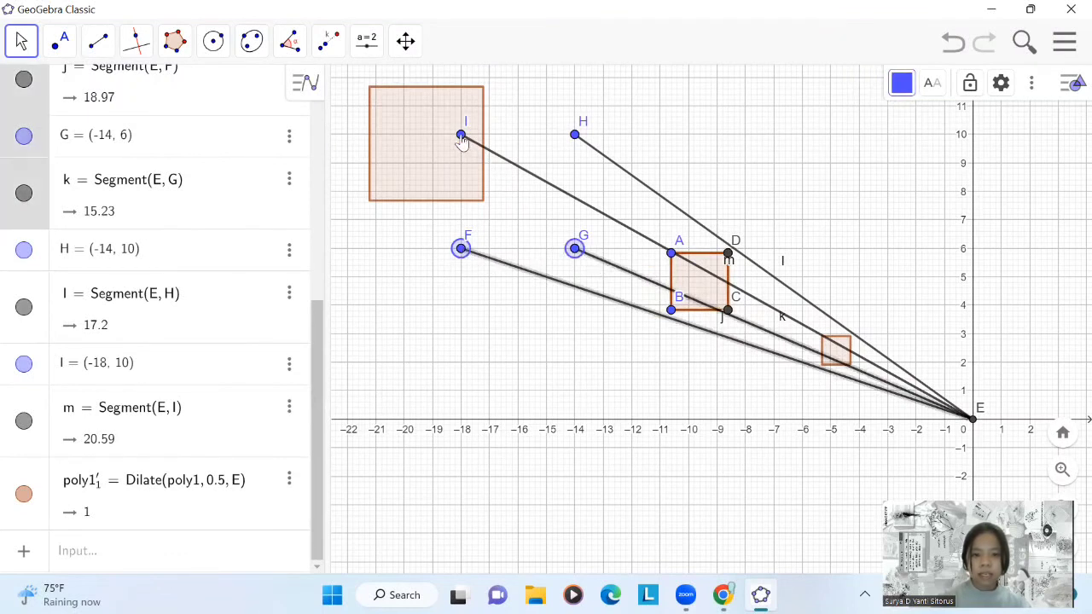
left_click(461, 136, "ctrl")
left_click(488, 151, "ctrl")
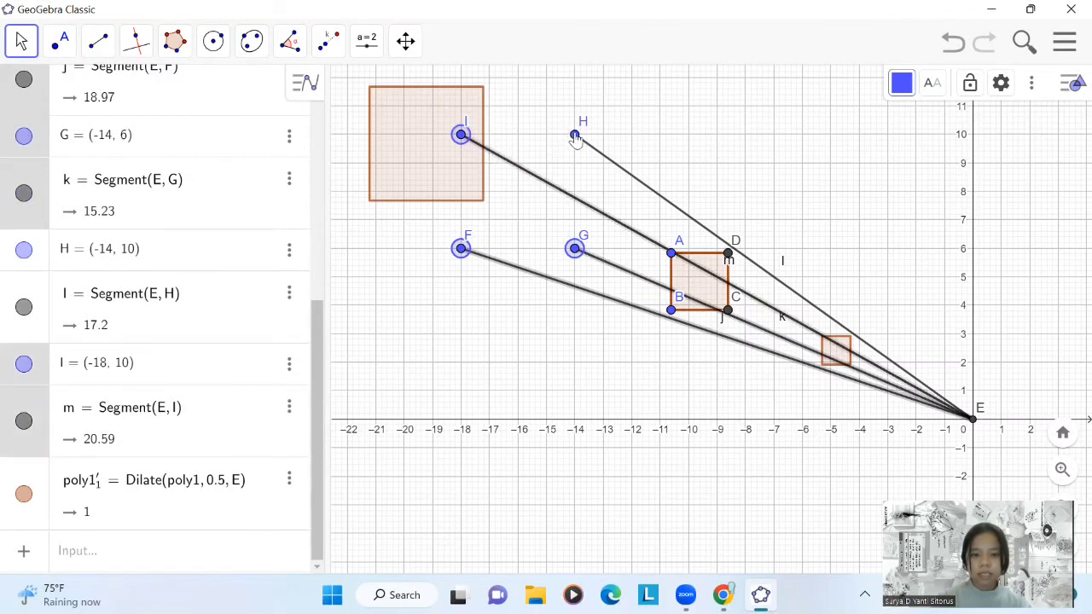
left_click(575, 135, "ctrl")
left_click(616, 165, "ctrl")
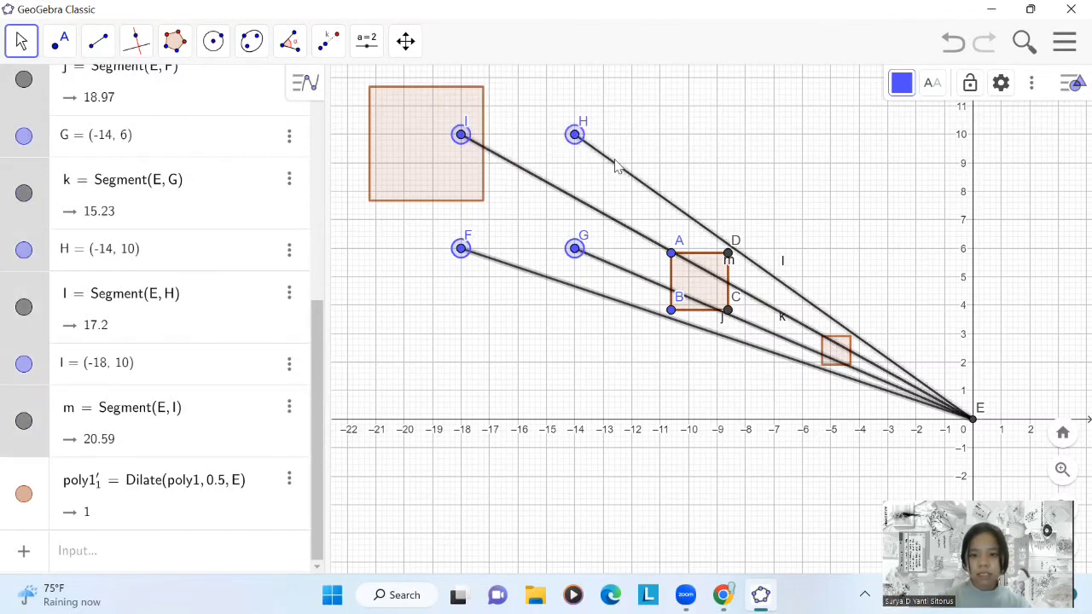
key("Delete")
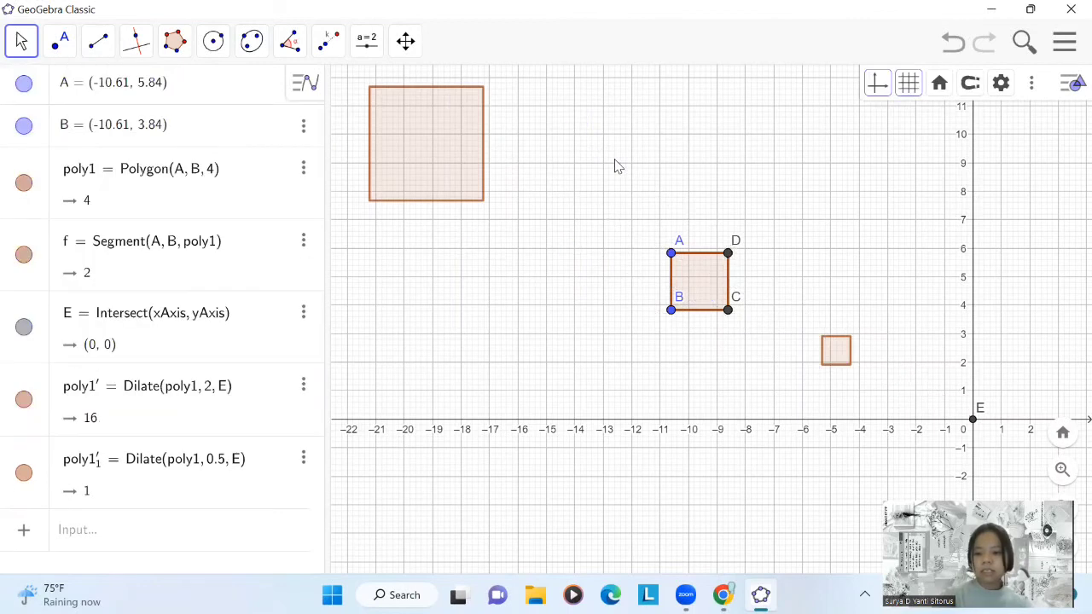
Step: Move the original square closer to the origin, with vertex A at about (-6.65, 4.43)
left_click_drag(711, 285, 826, 326)
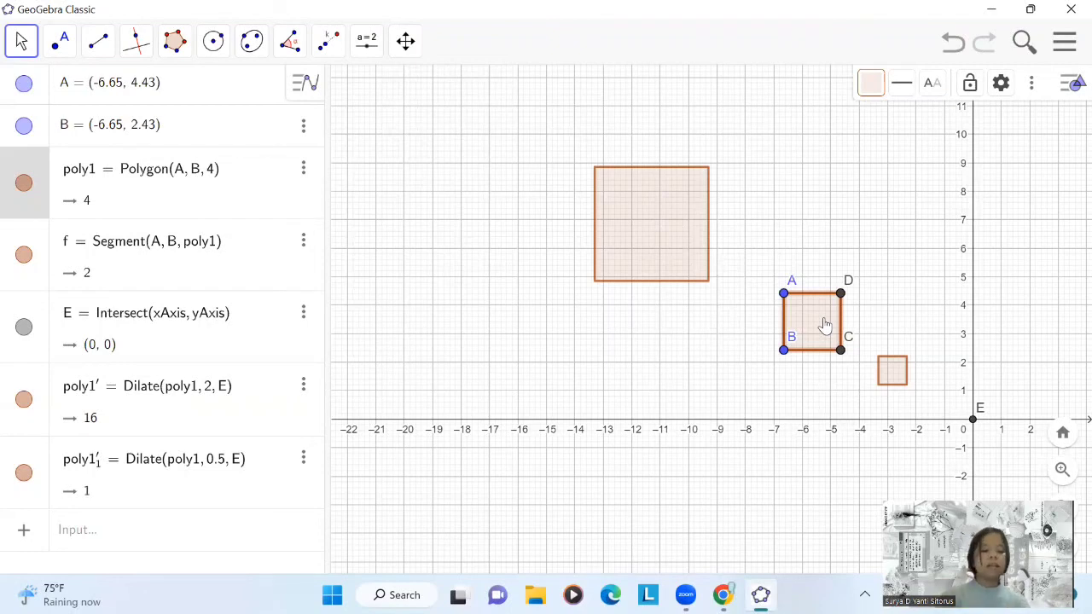
left_click(995, 15)
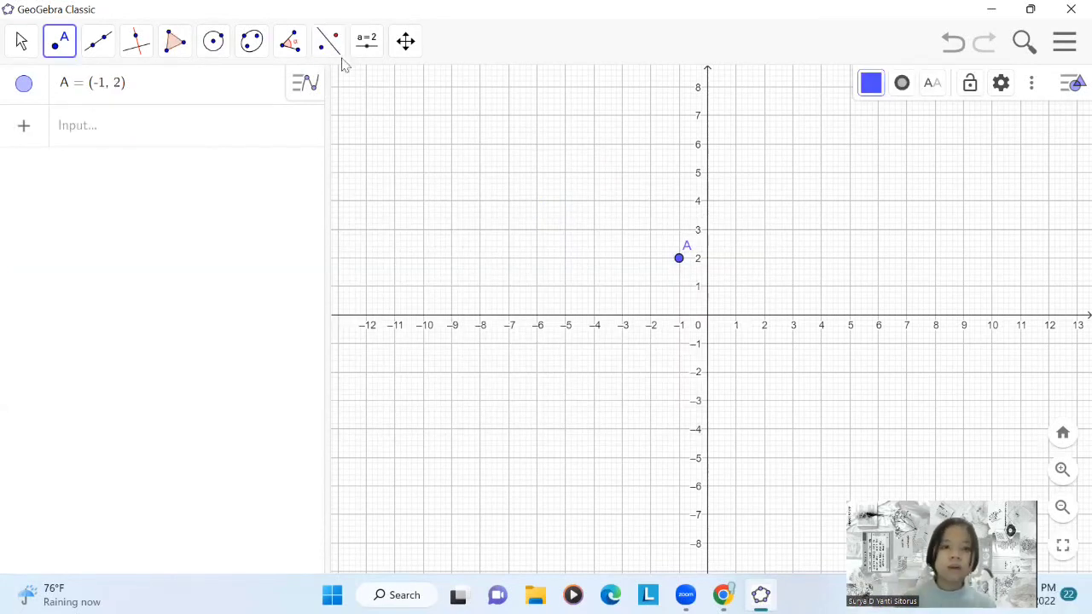
left_click(328, 42)
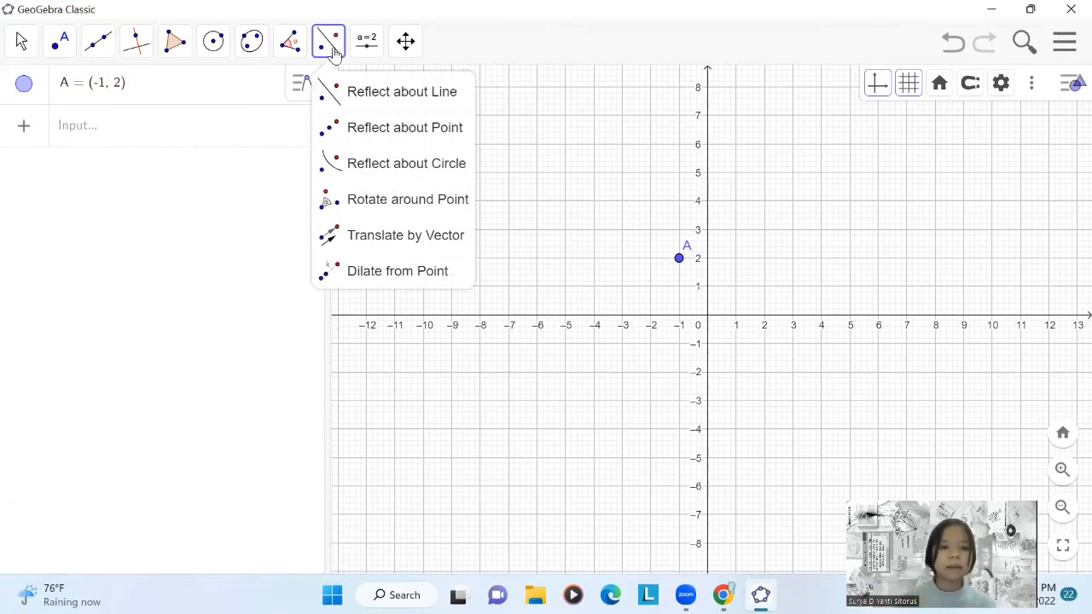
left_click(384, 244)
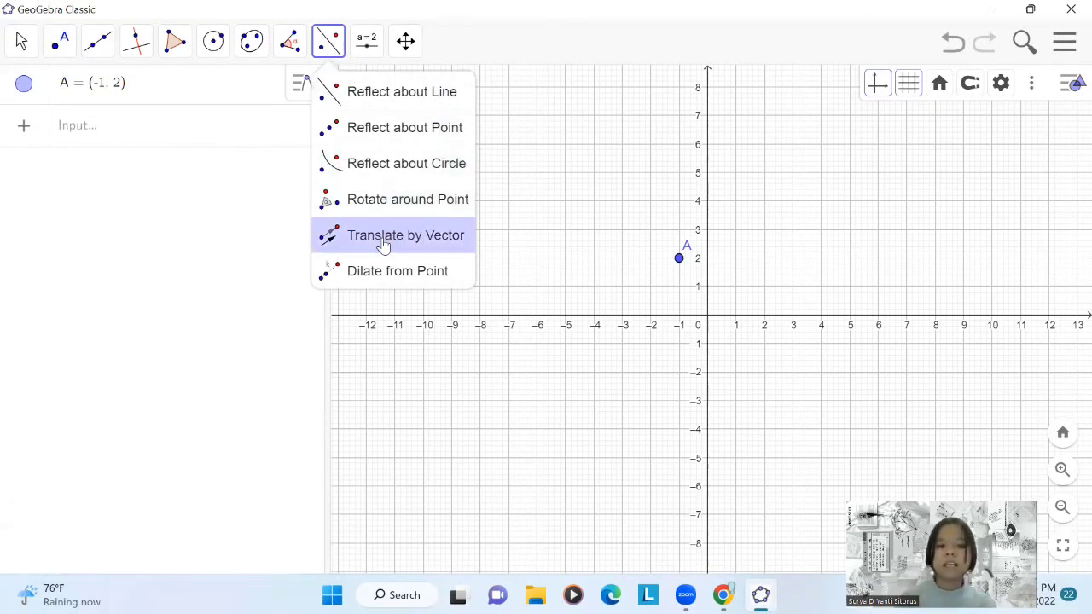
left_click(384, 244)
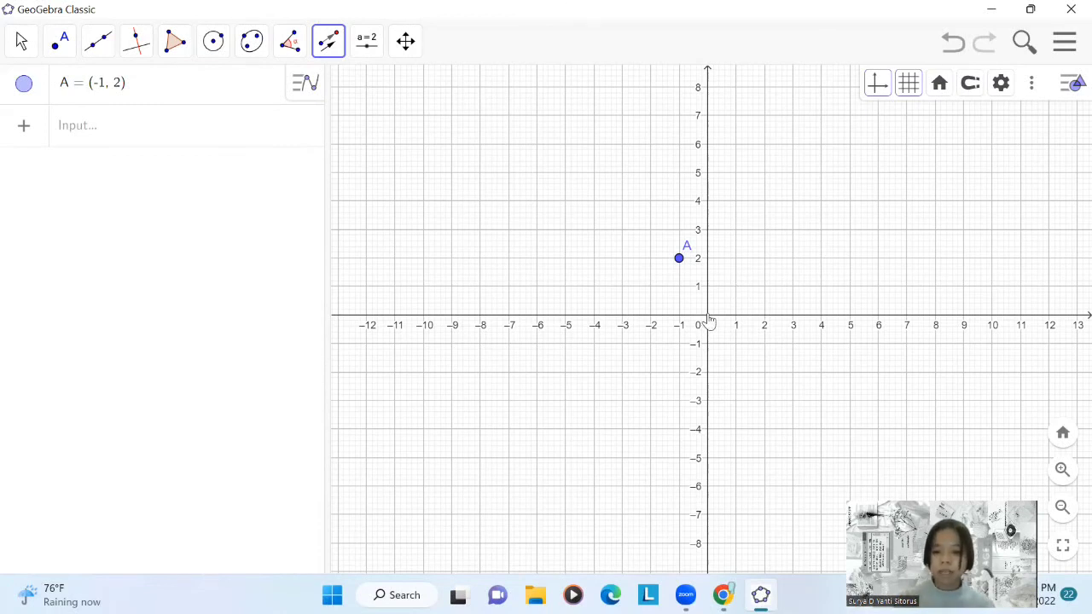
left_click(820, 200)
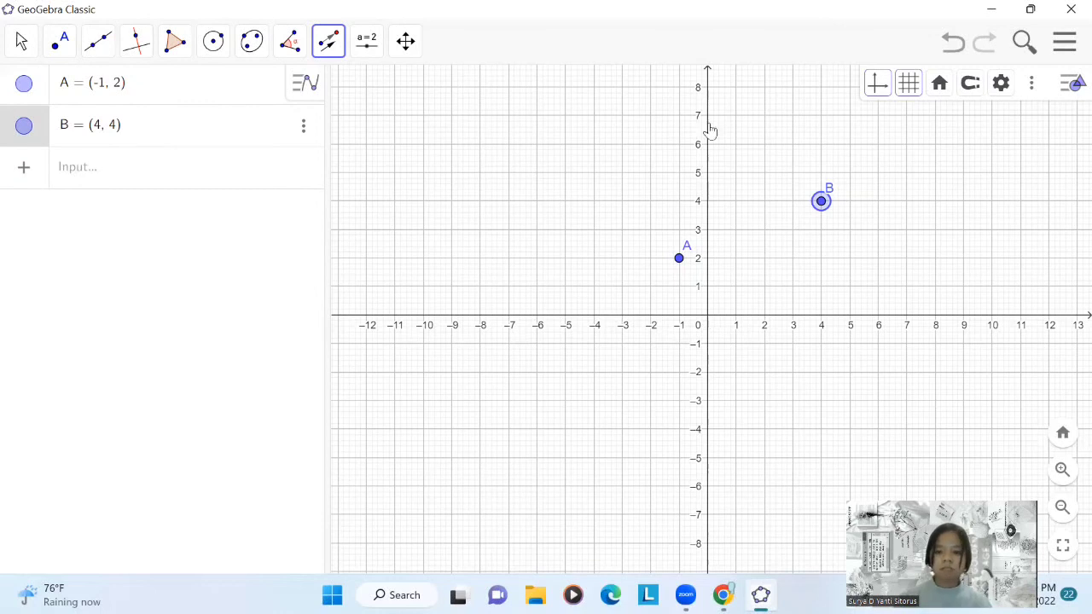
left_click(756, 260)
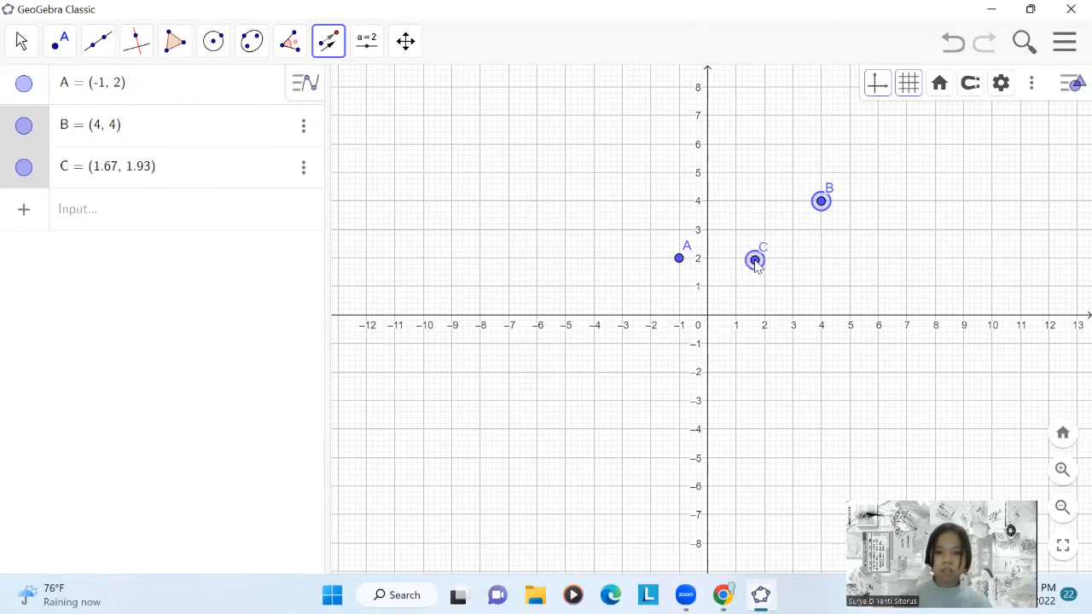
key("Delete")
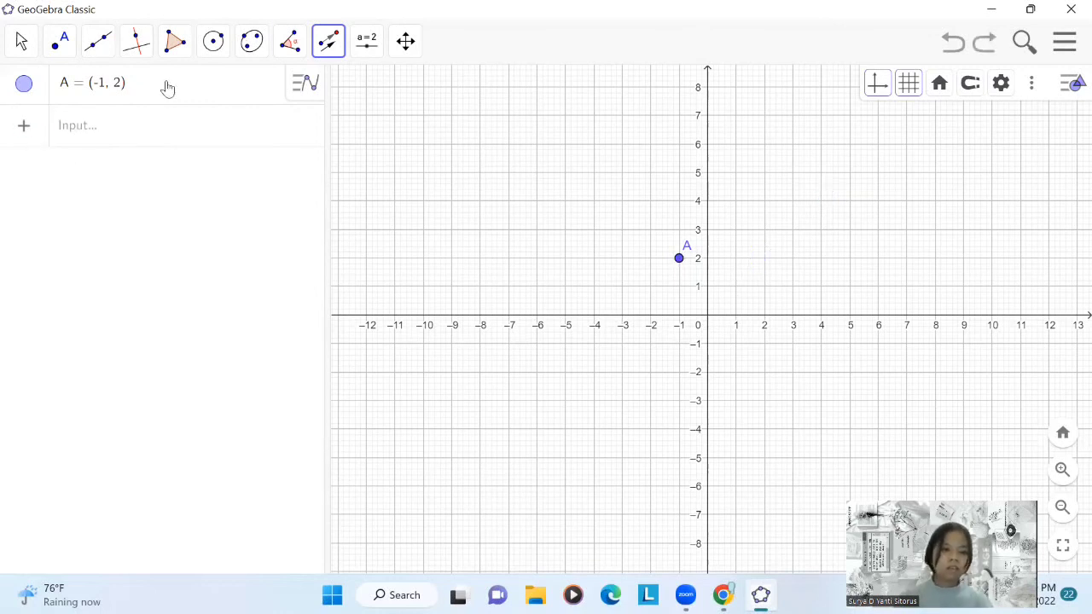
Step: Activate the Point tool for placing a new point alongside point A
left_click(97, 52)
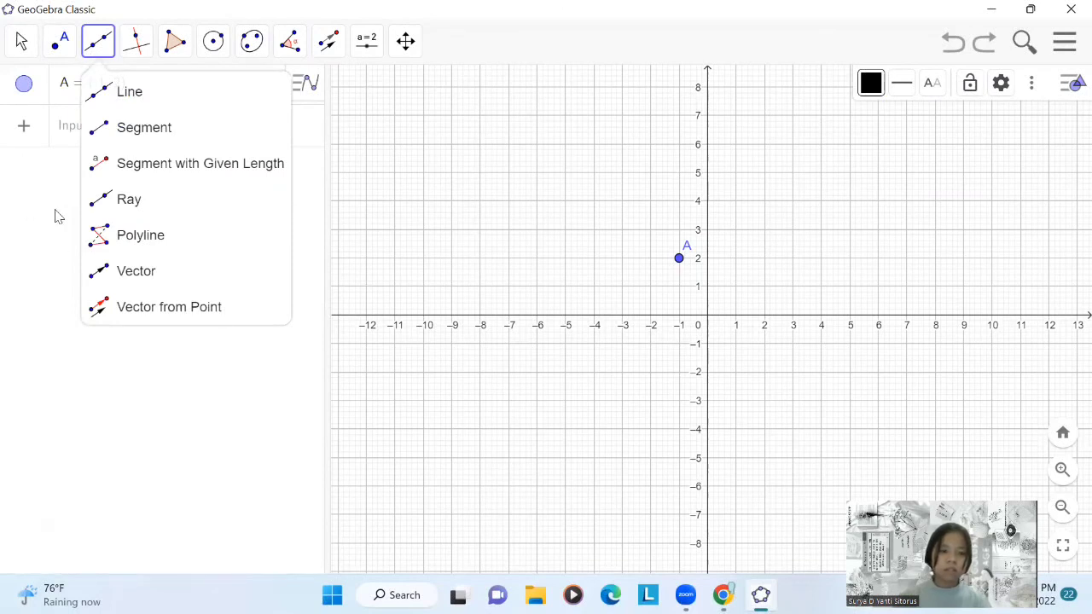
left_click(18, 47)
left_click(59, 40)
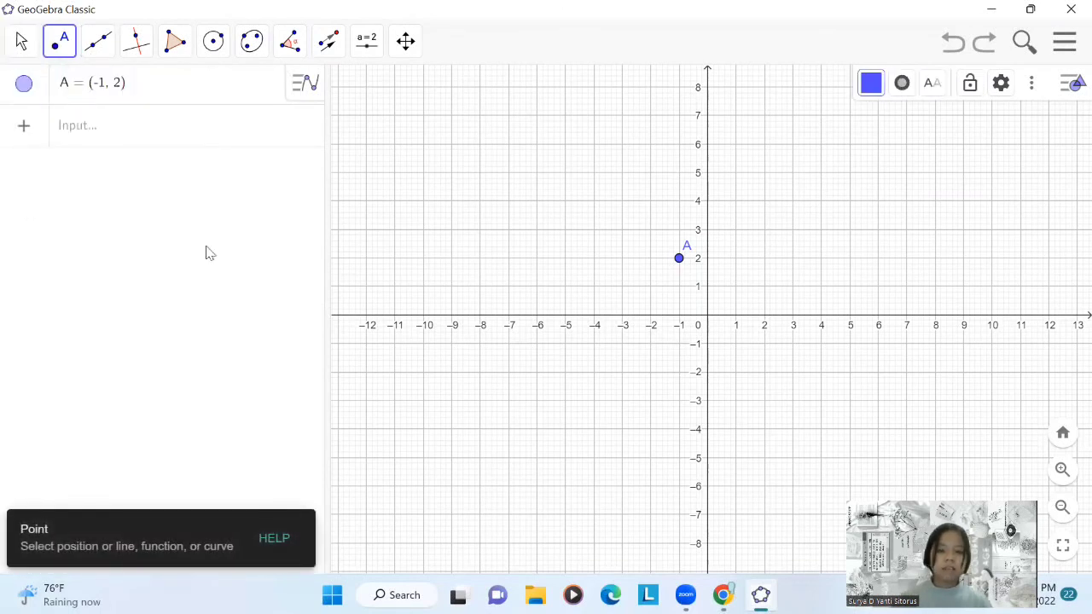